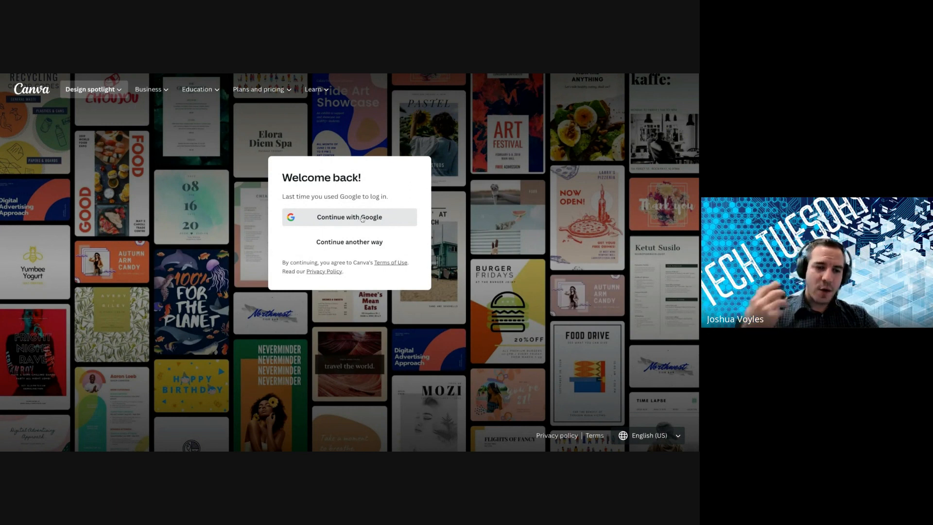
Step: Sign in with Google using the school district account and switch to the personal class team
click(350, 219)
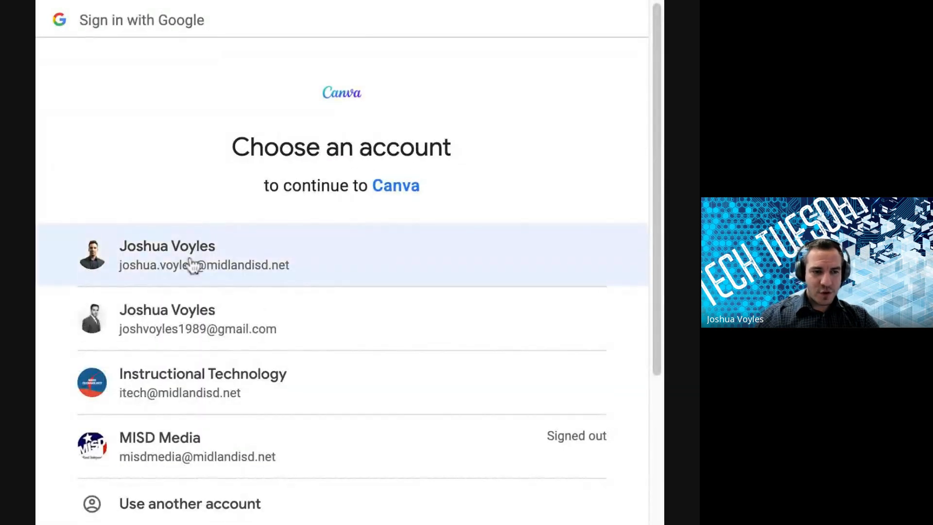
click(182, 265)
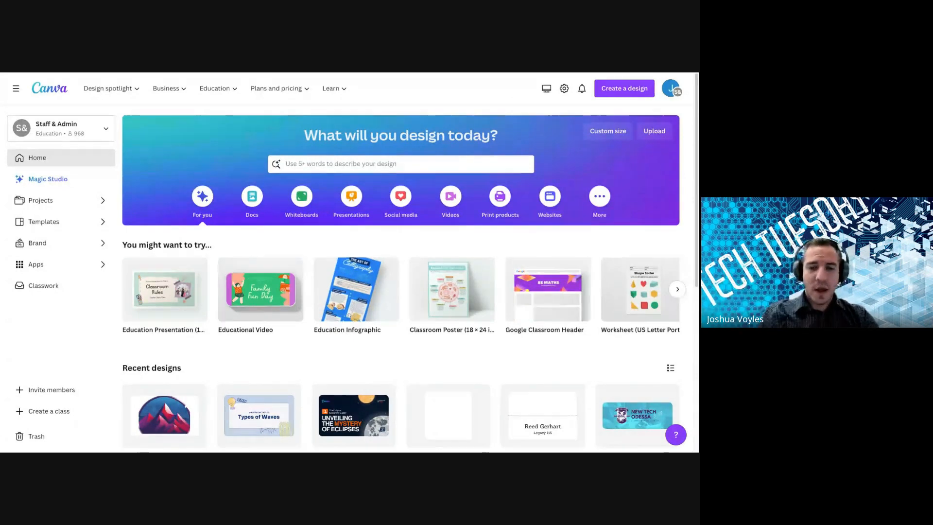
click(671, 87)
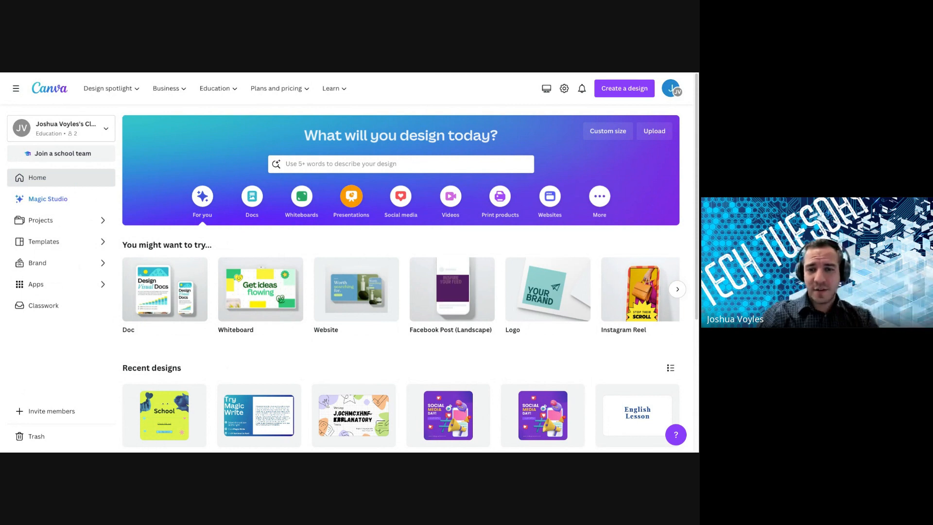
Step: Browse the presentation designs, paging through the Presentations and Brainstorm Presentations template rows
click(351, 196)
scroll(343, 298, down, 6)
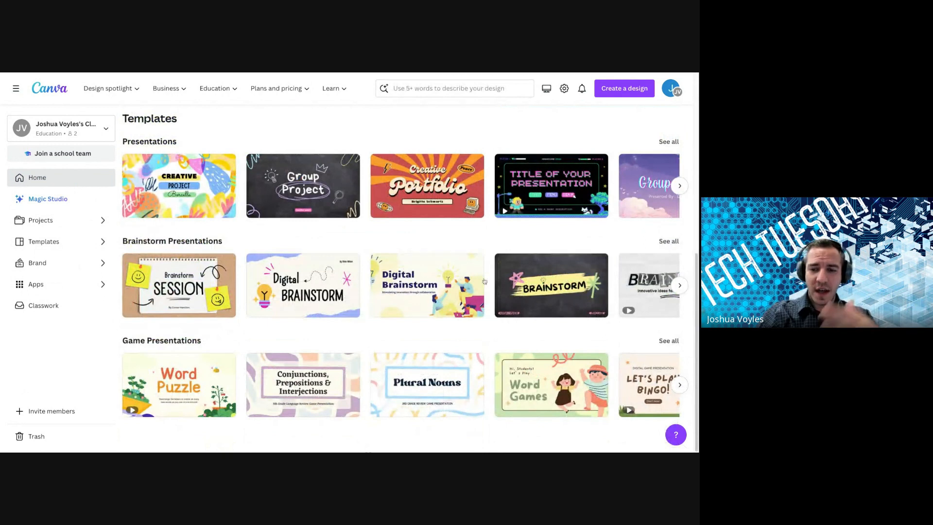
scroll(485, 281, up, 2)
scroll(484, 281, down, 2)
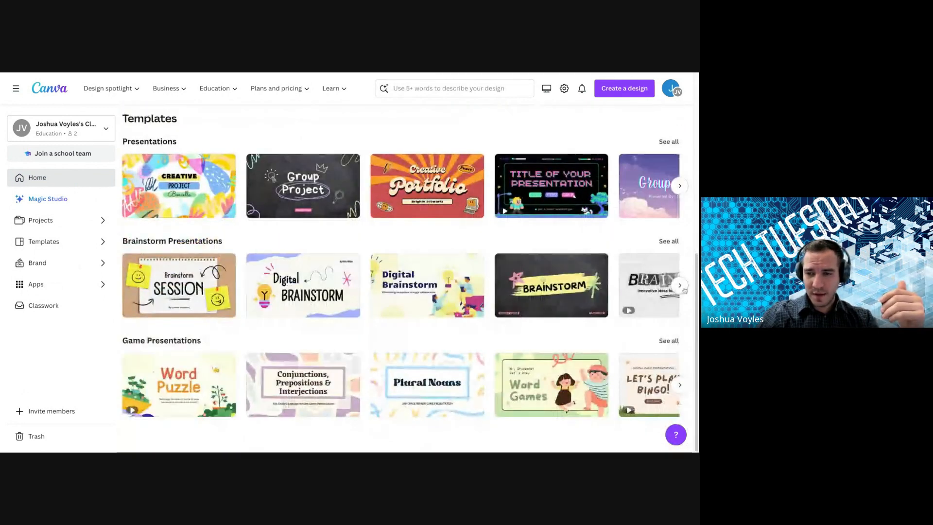
click(680, 286)
click(680, 186)
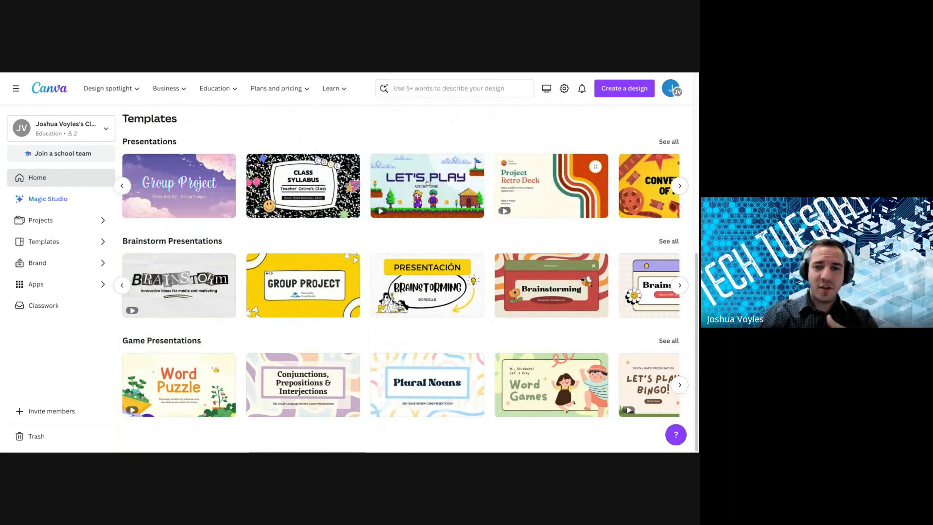
Step: Compare the blank presentation formats with the template rows offered on the same page
scroll(428, 183, up, 10)
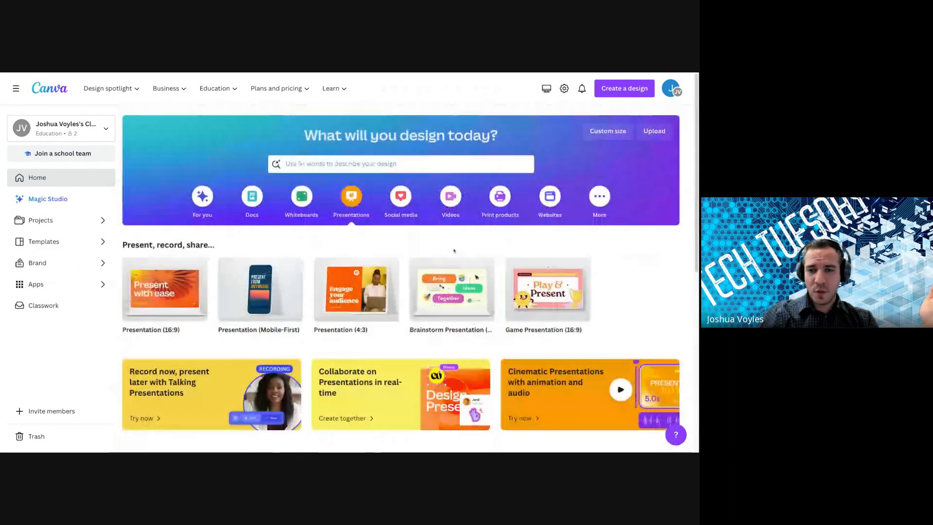
mouse_move(370, 329)
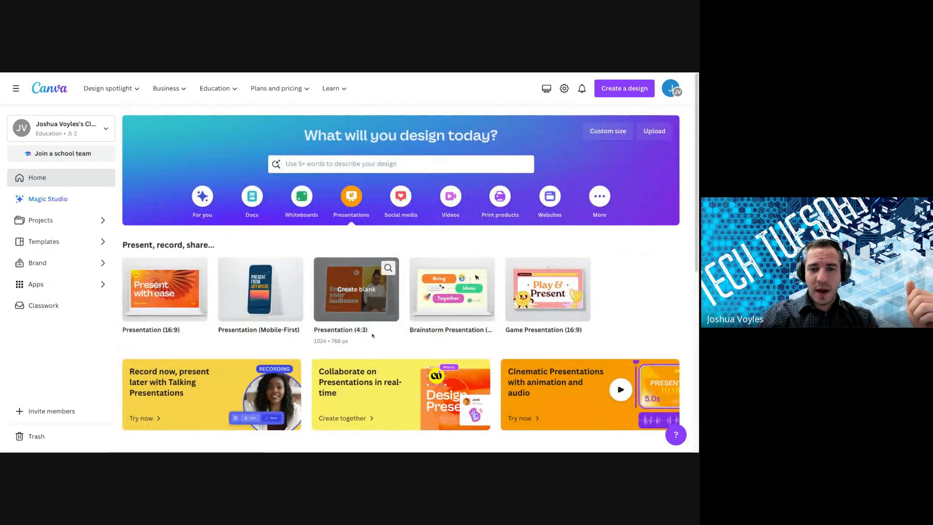
scroll(373, 335, down, 5)
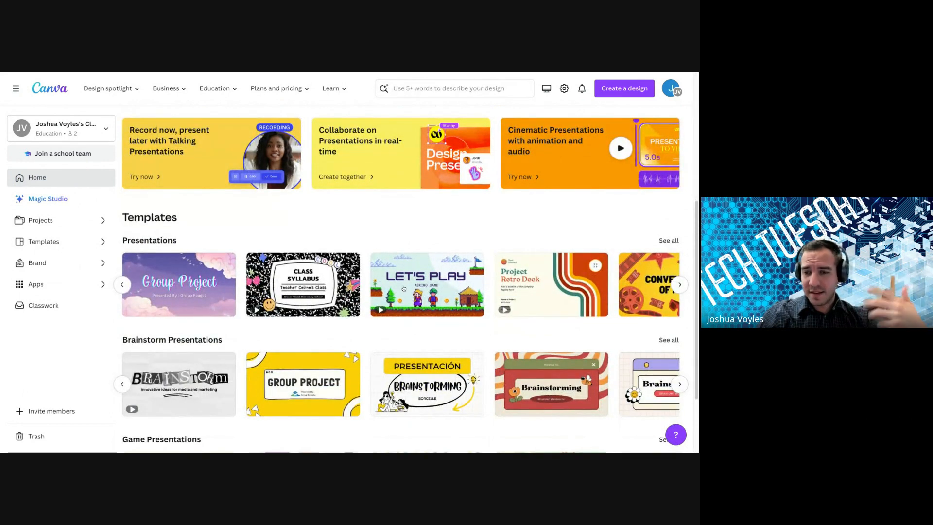
scroll(403, 288, up, 5)
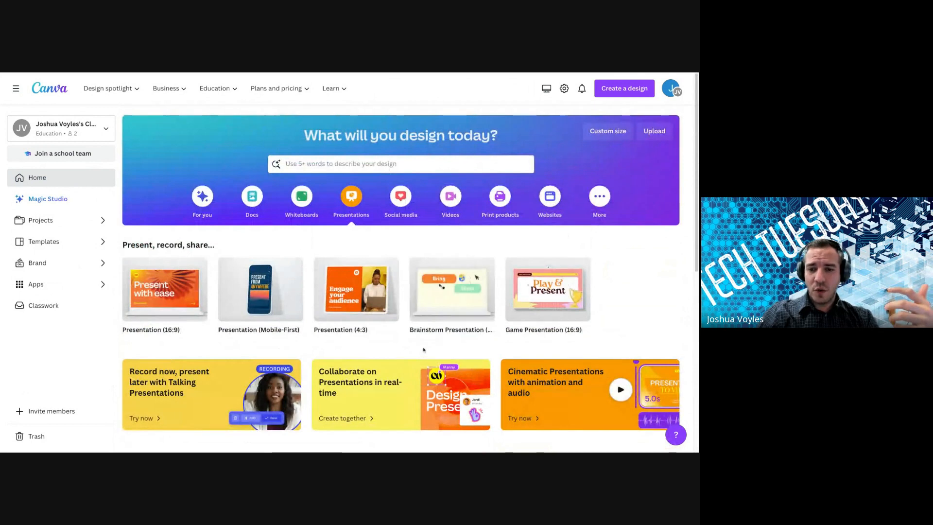
scroll(428, 352, down, 5)
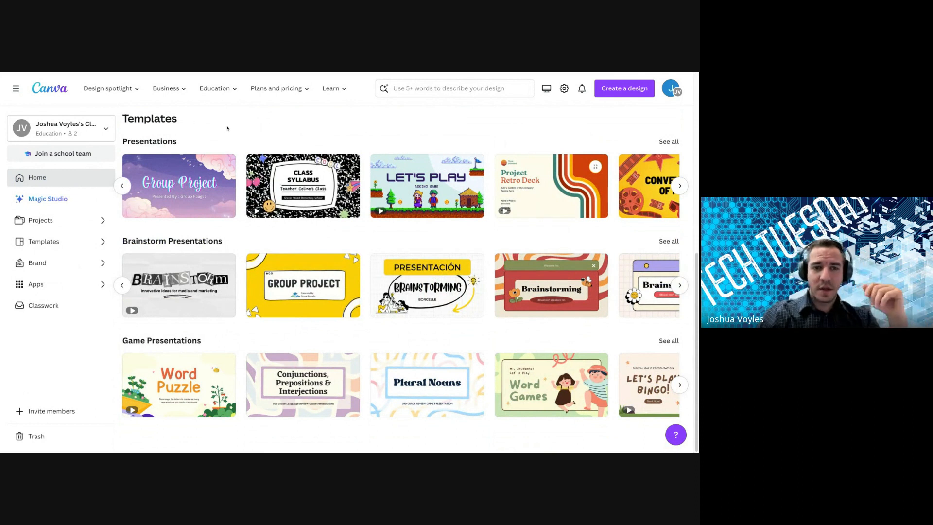
Step: Return to the home page and look over the recent designs and the design search field
click(58, 93)
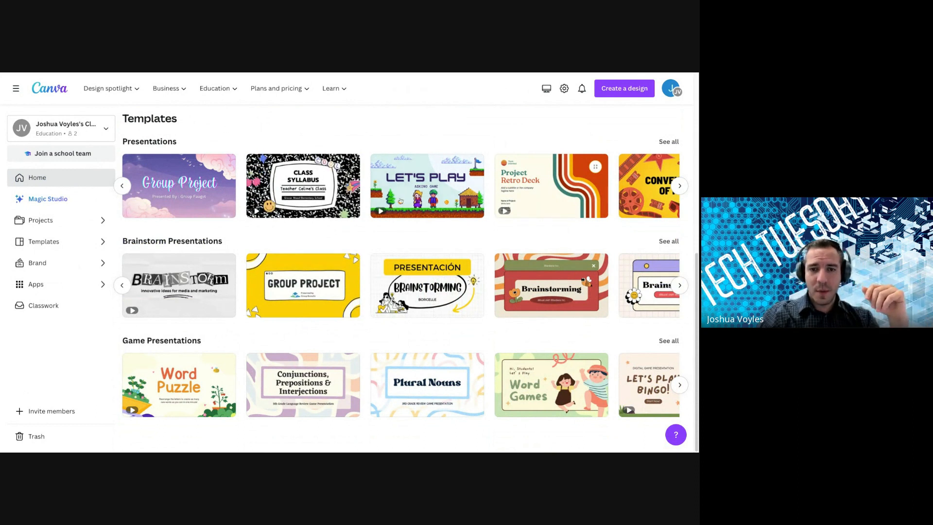
click(43, 93)
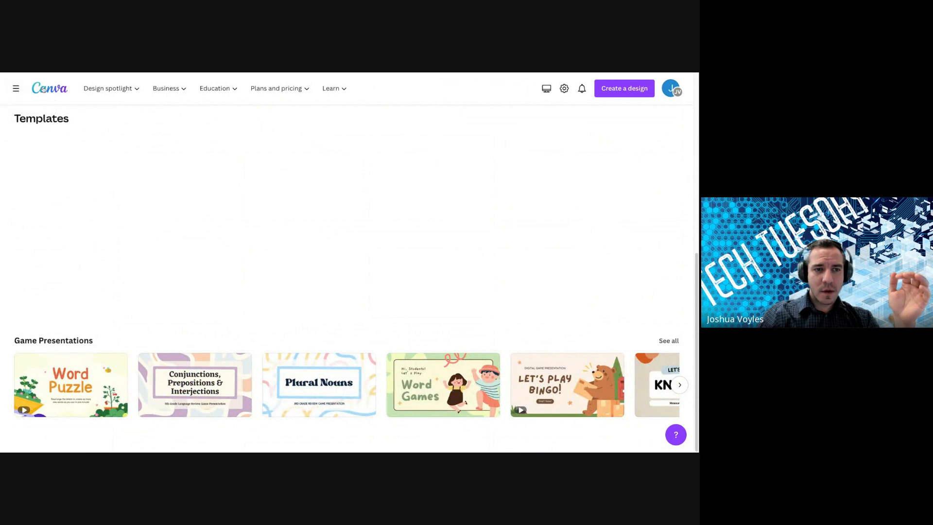
click(16, 88)
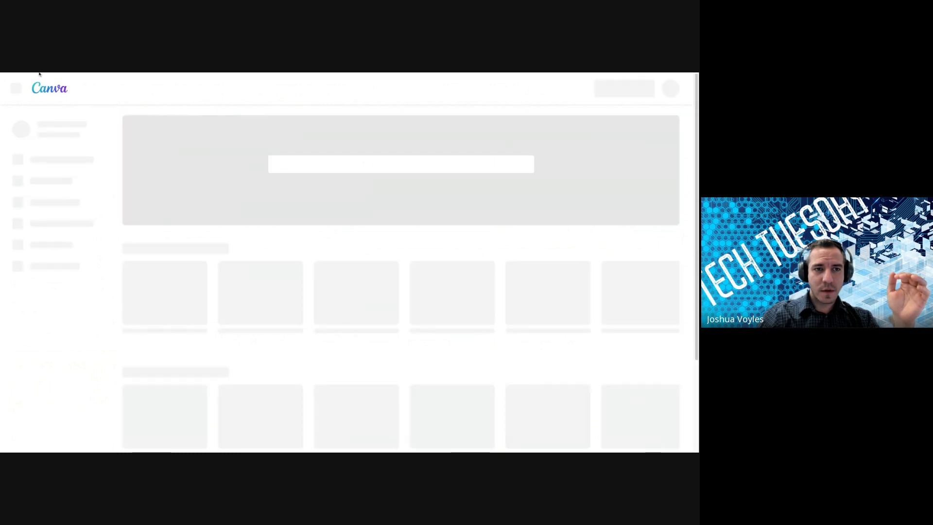
scroll(213, 240, down, 4)
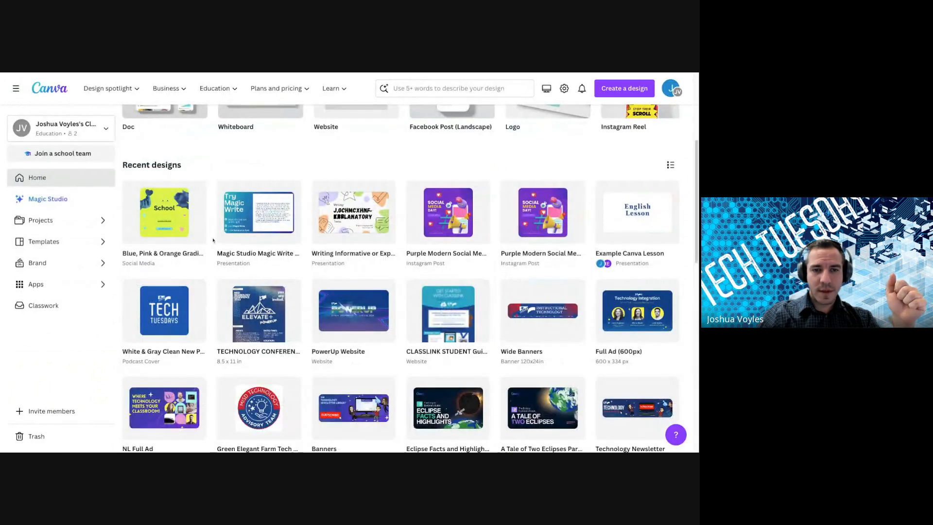
scroll(213, 241, up, 4)
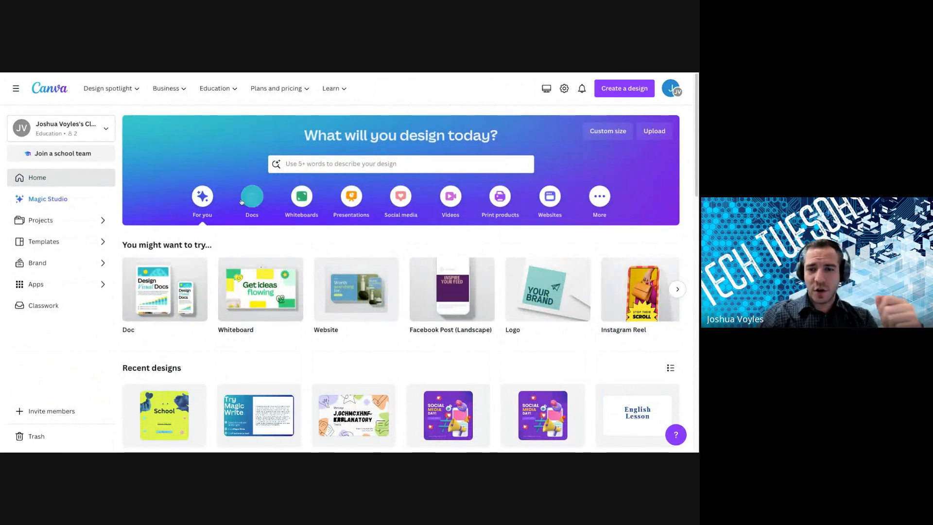
click(292, 164)
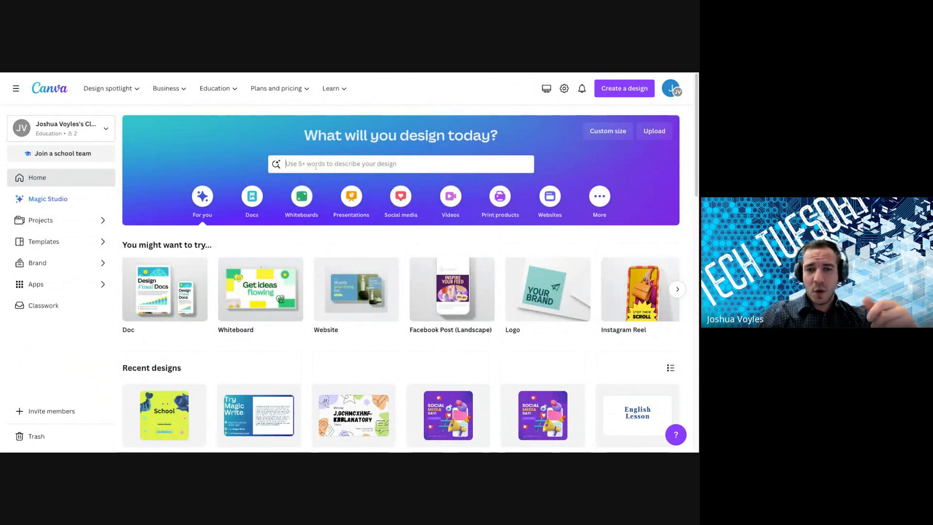
click(68, 346)
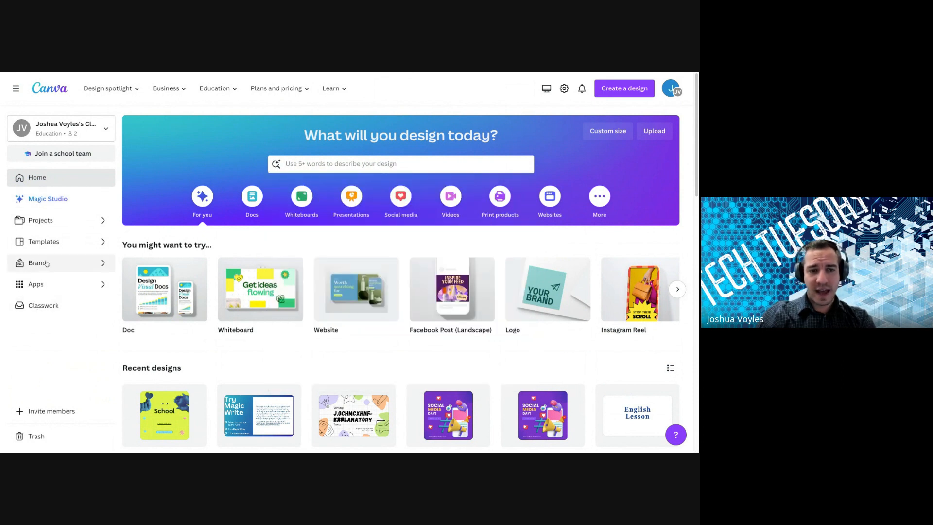
Step: Open the template library and browse the Instagram Posts templates in the Social Media category
click(42, 242)
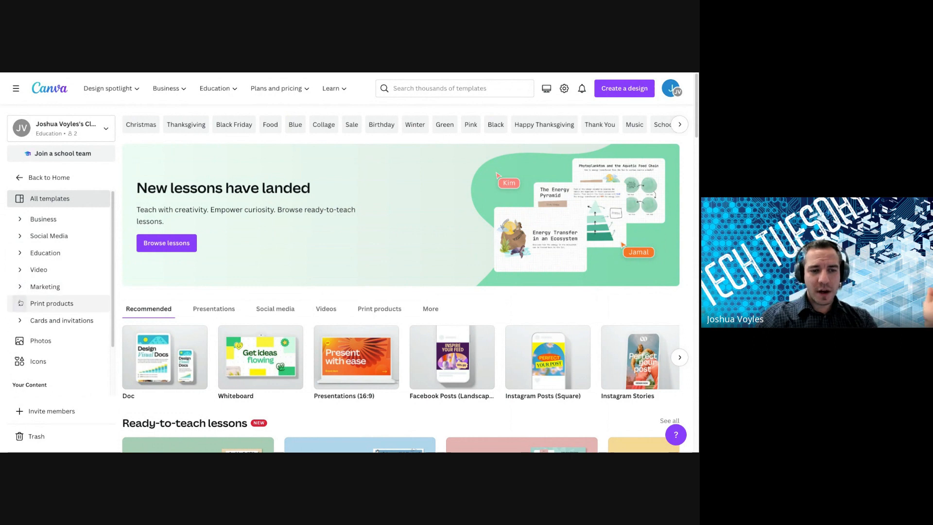
click(53, 235)
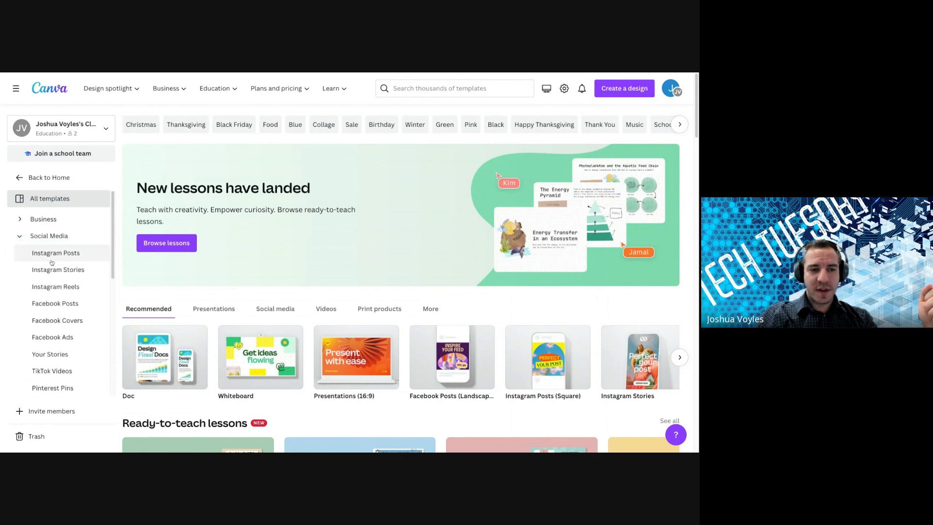
click(53, 260)
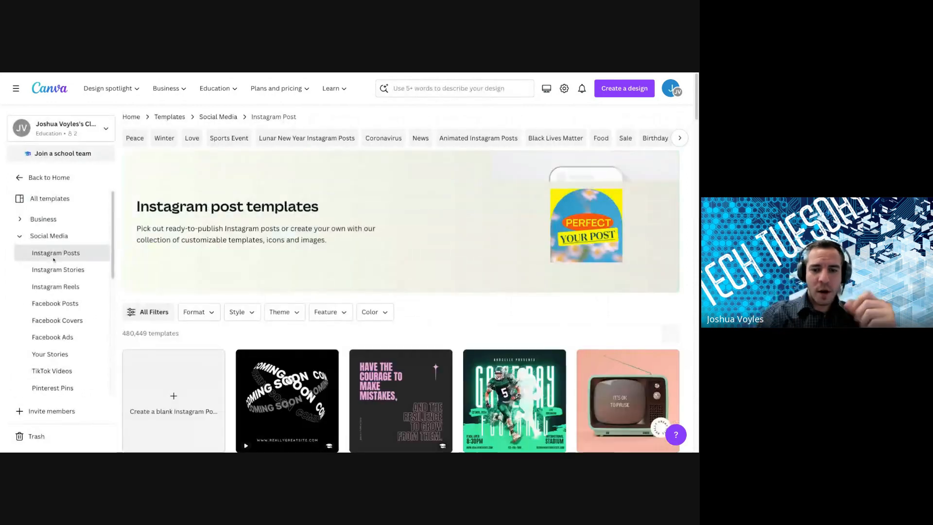
scroll(399, 297, down, 3)
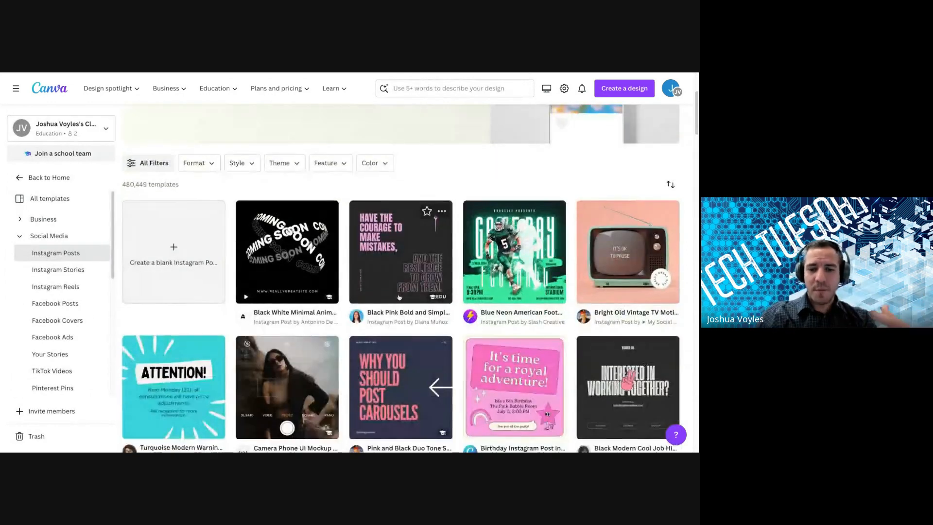
scroll(398, 297, down, 5)
scroll(397, 301, up, 8)
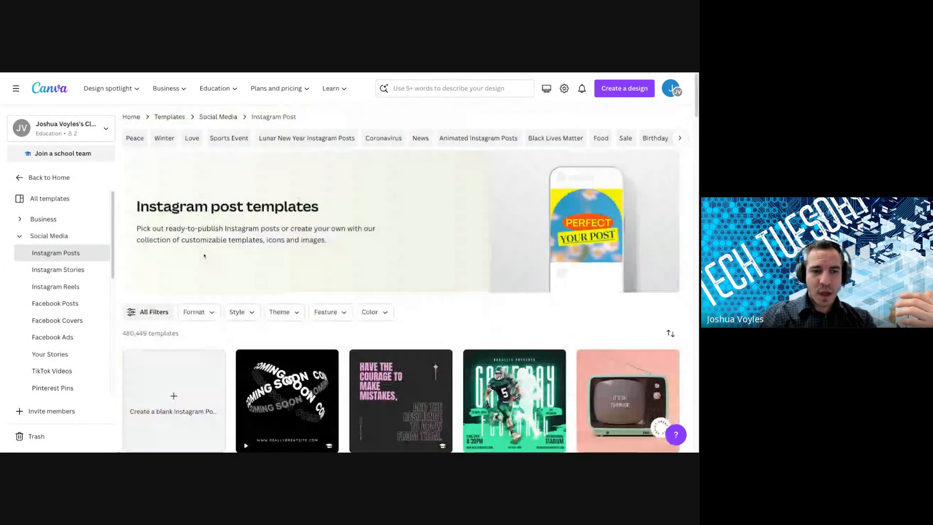
Step: Collapse Social Media and browse the Infographics templates under Print products, Documents and office
click(49, 235)
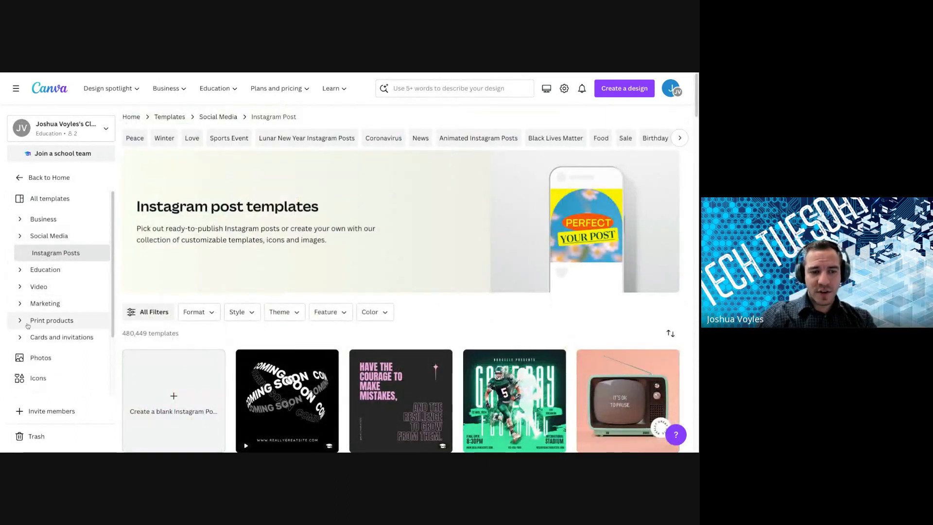
click(28, 323)
scroll(42, 317, down, 2)
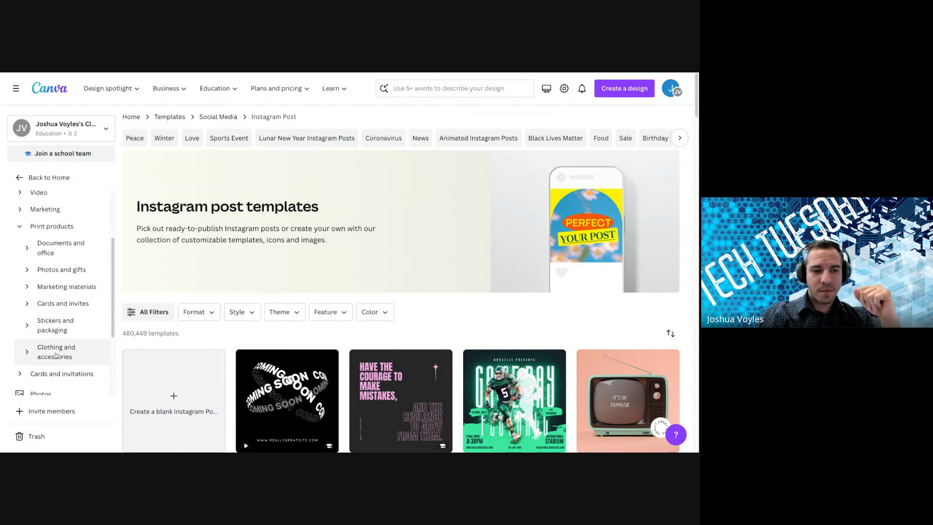
click(56, 250)
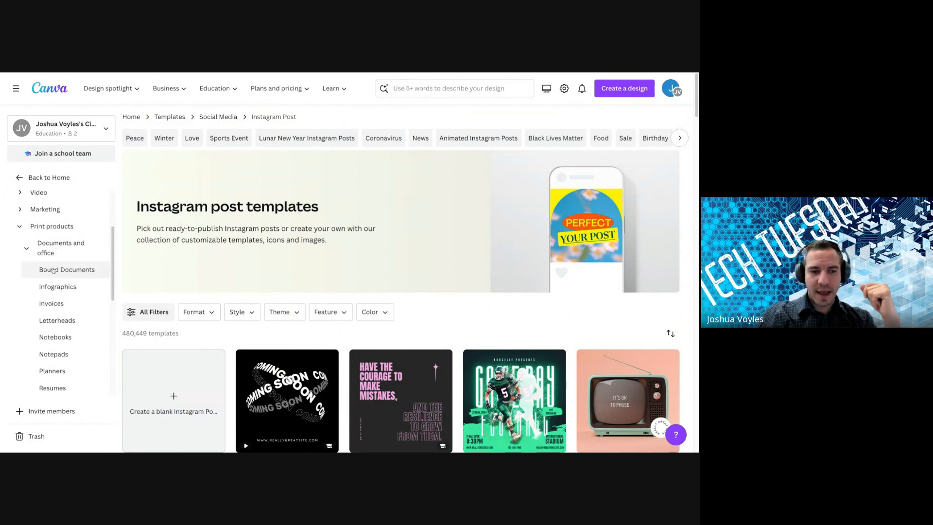
click(54, 288)
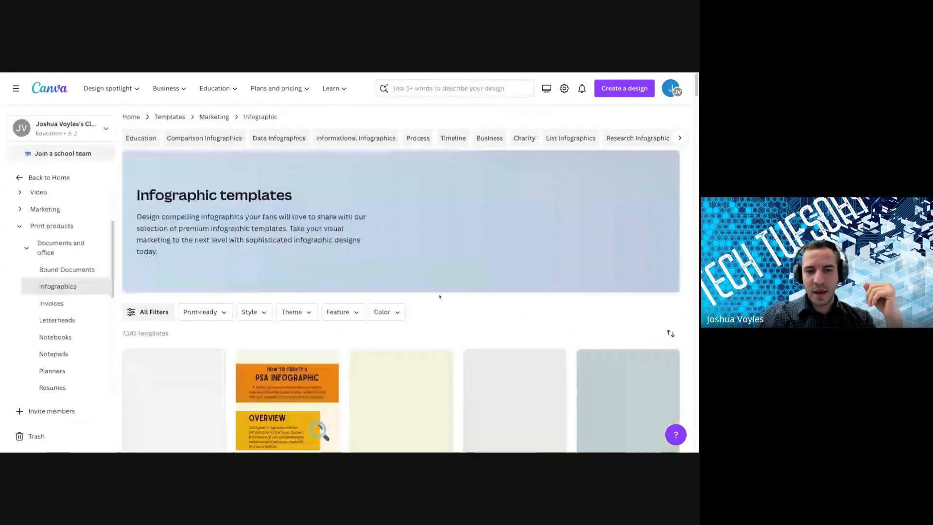
scroll(440, 298, down, 6)
scroll(556, 307, down, 4)
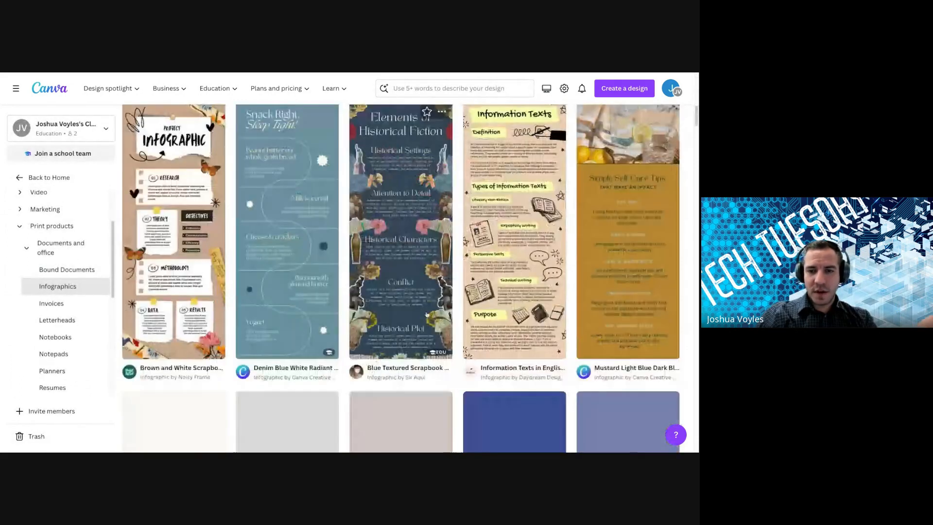
scroll(556, 307, up, 8)
Step: Collapse the Documents and office and Print products categories and reopen the full template library from home
click(22, 227)
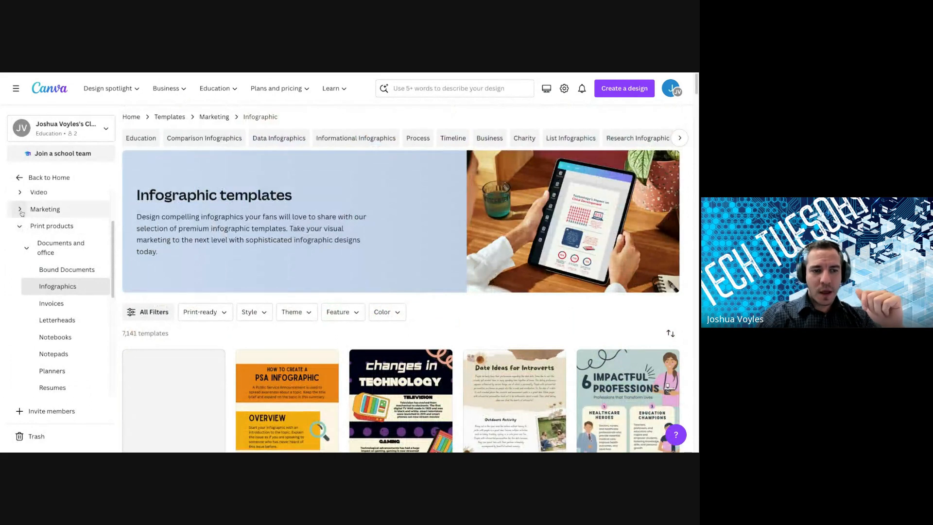
click(26, 249)
click(21, 227)
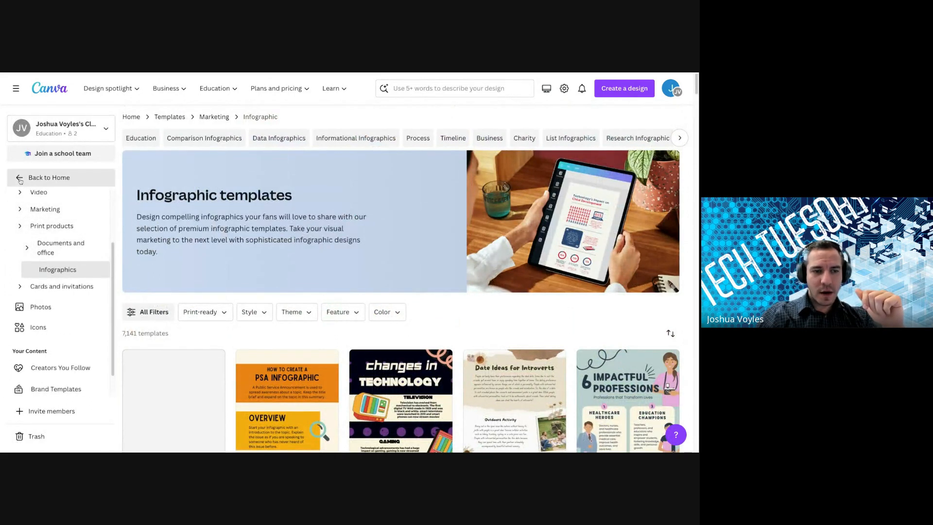
click(21, 178)
click(42, 242)
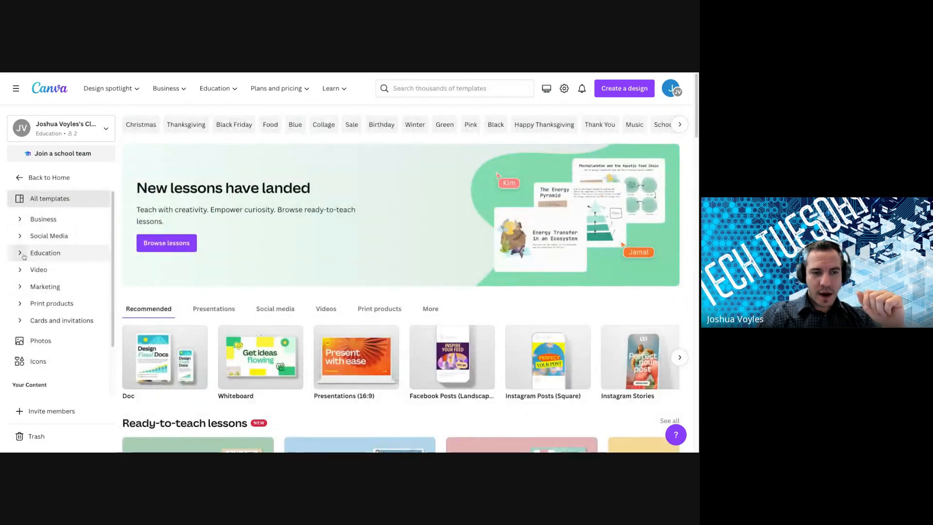
Step: Browse the Science templates in the Education category's Subject group
click(23, 253)
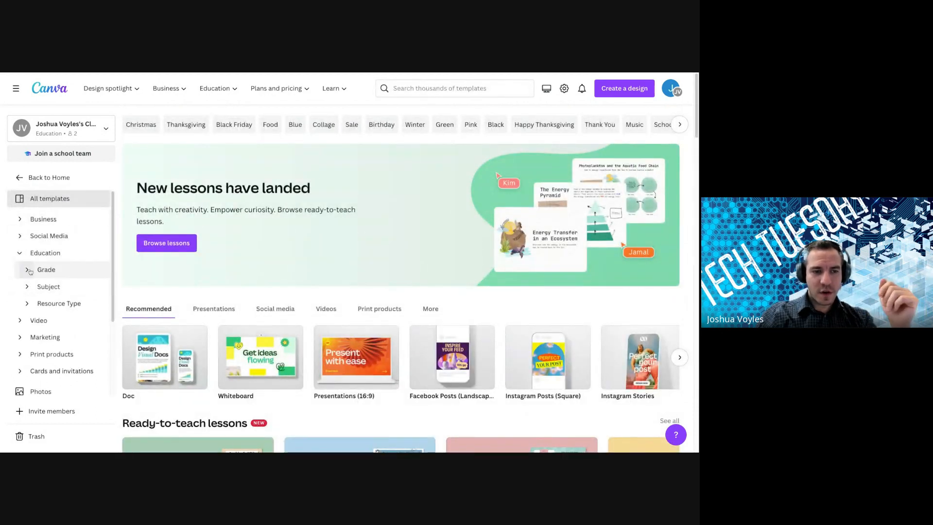
click(30, 286)
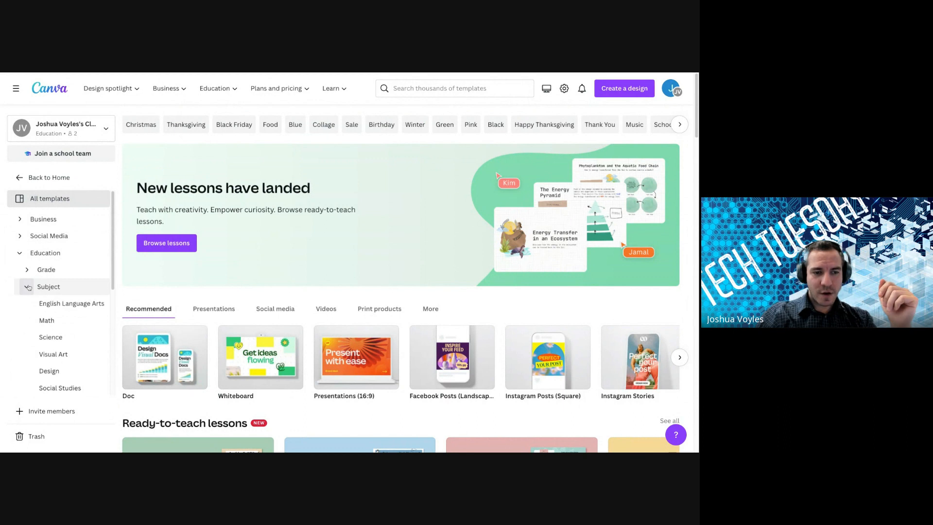
click(54, 338)
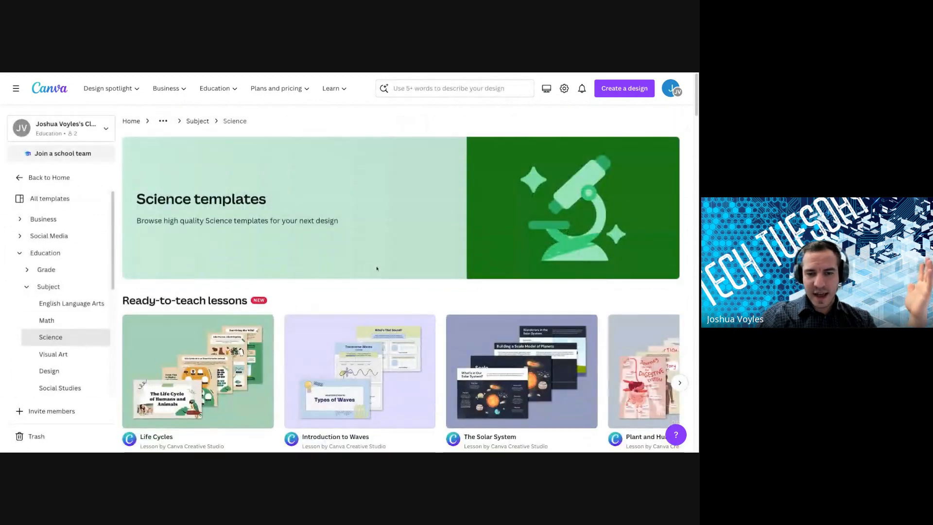
scroll(377, 268, down, 10)
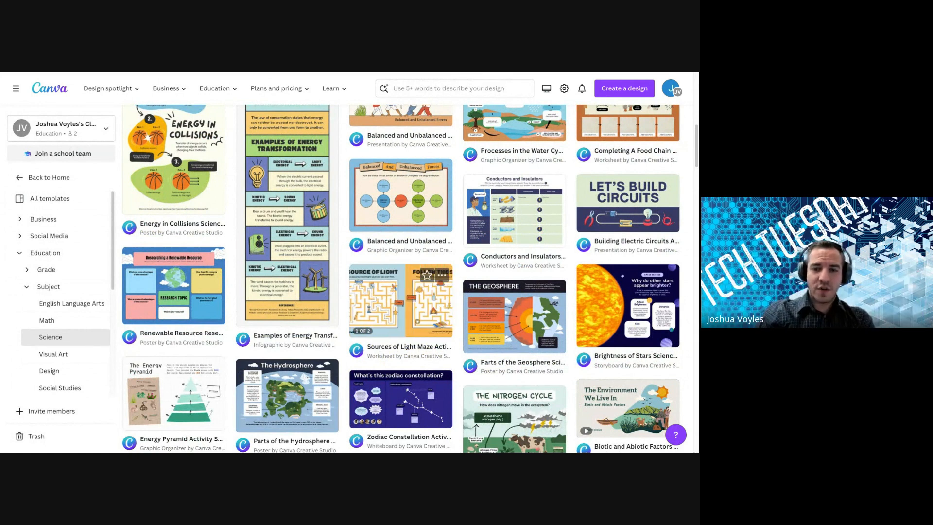
Step: Examine the variety of posters, infographics, worksheets and presentations offered in the Science template collection
scroll(380, 273, down, 3)
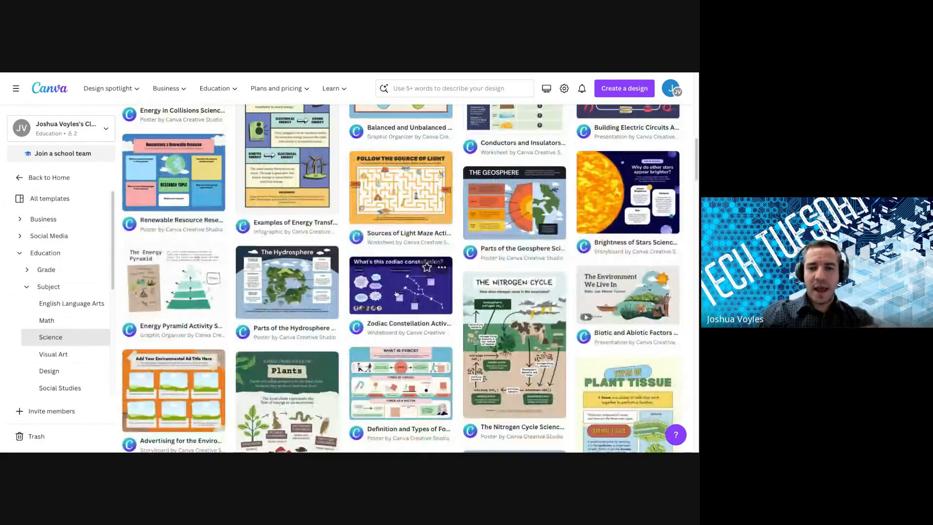
scroll(396, 294, down, 3)
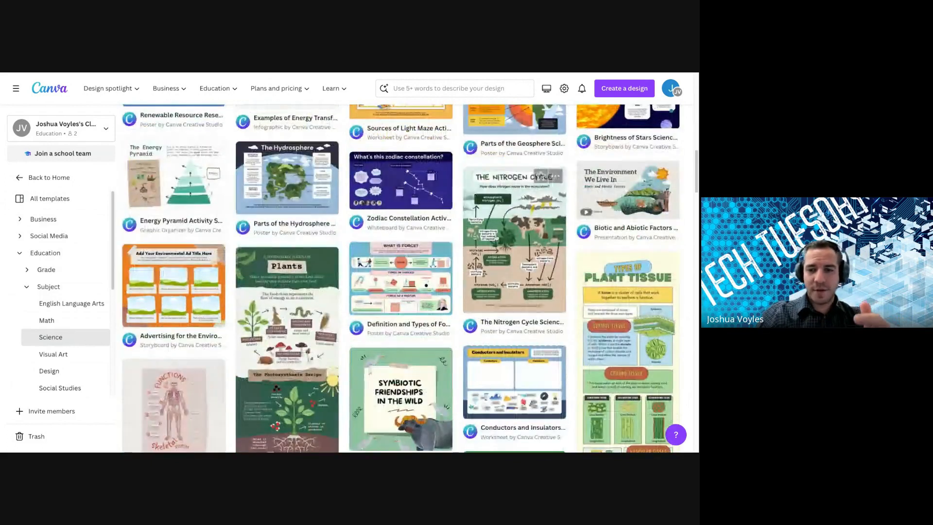
scroll(519, 223, down, 3)
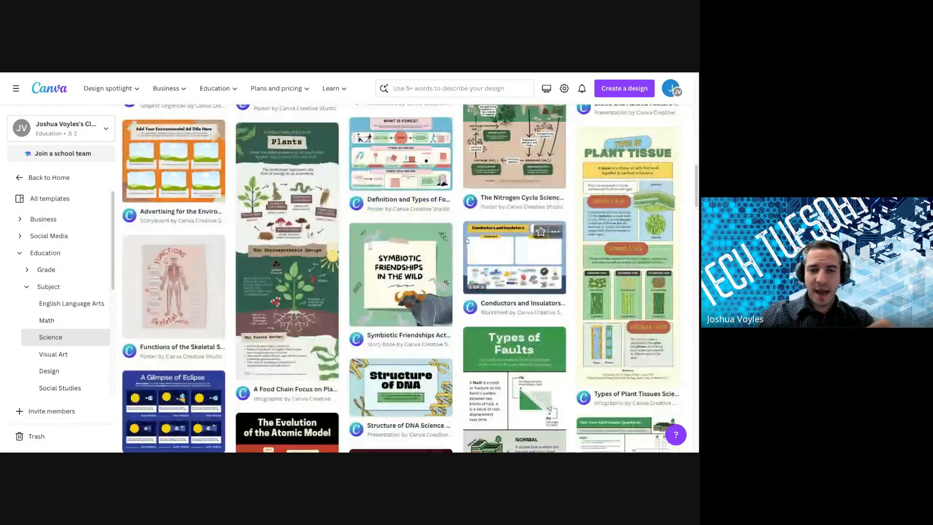
scroll(299, 276, down, 6)
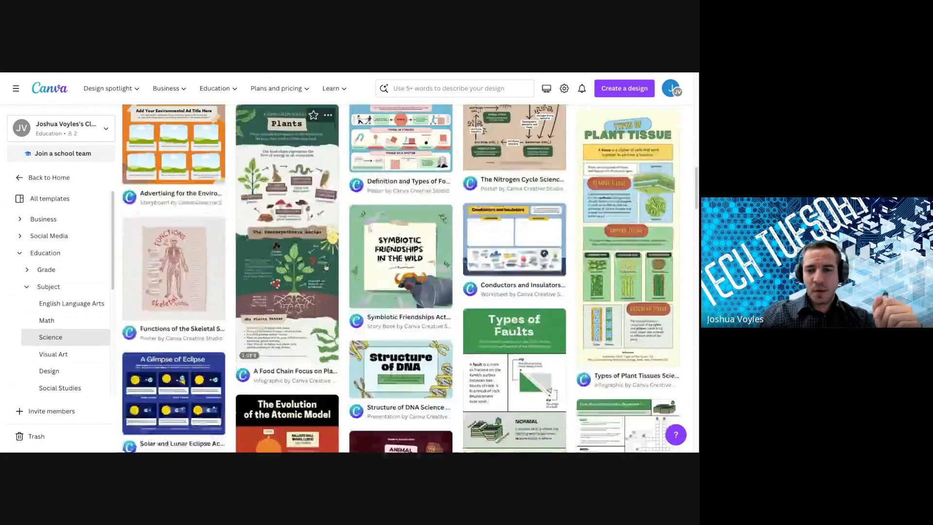
scroll(375, 259, down, 5)
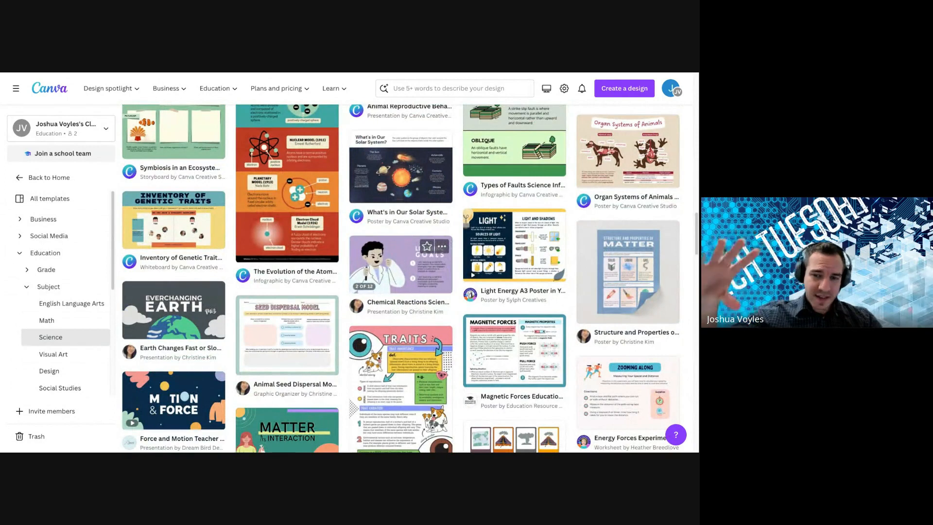
scroll(402, 261, down, 8)
scroll(435, 220, up, 10)
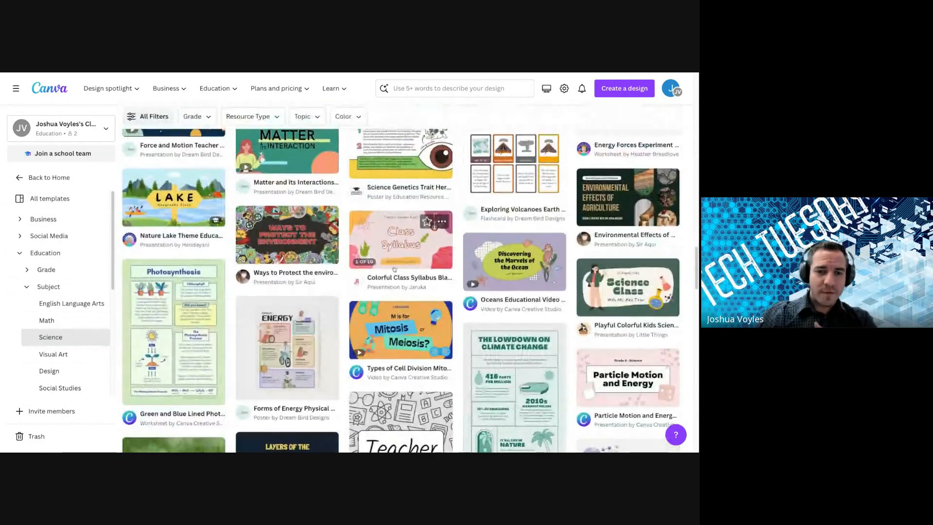
scroll(394, 268, up, 10)
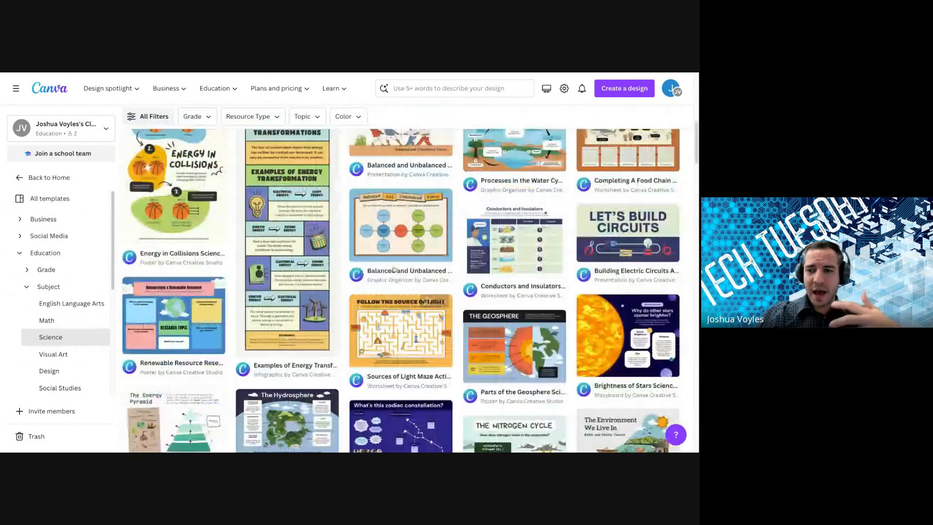
Step: Collapse the Subject group and reopen the full template library from the home page
click(25, 288)
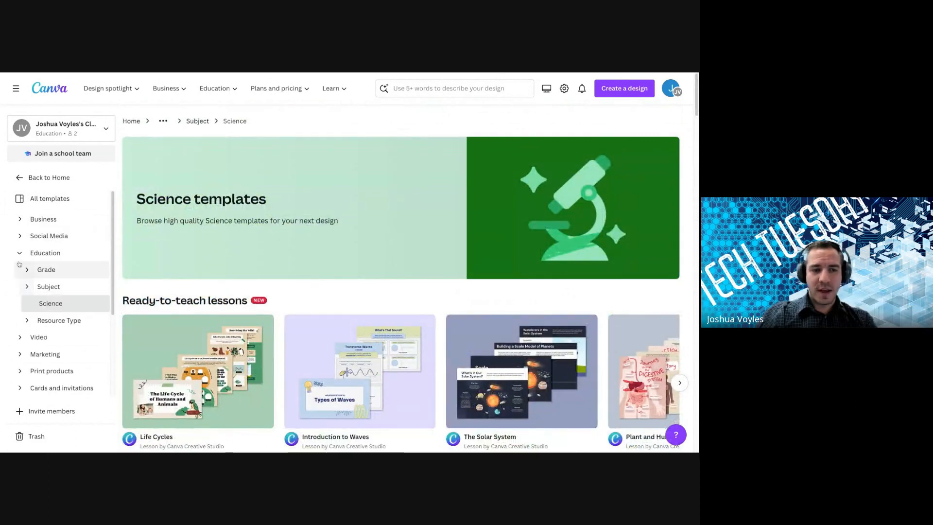
click(19, 178)
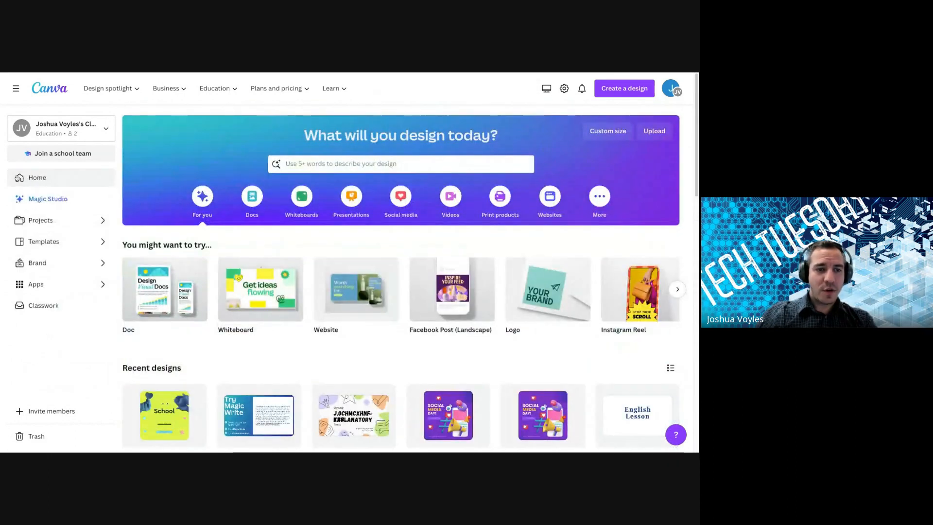
click(56, 244)
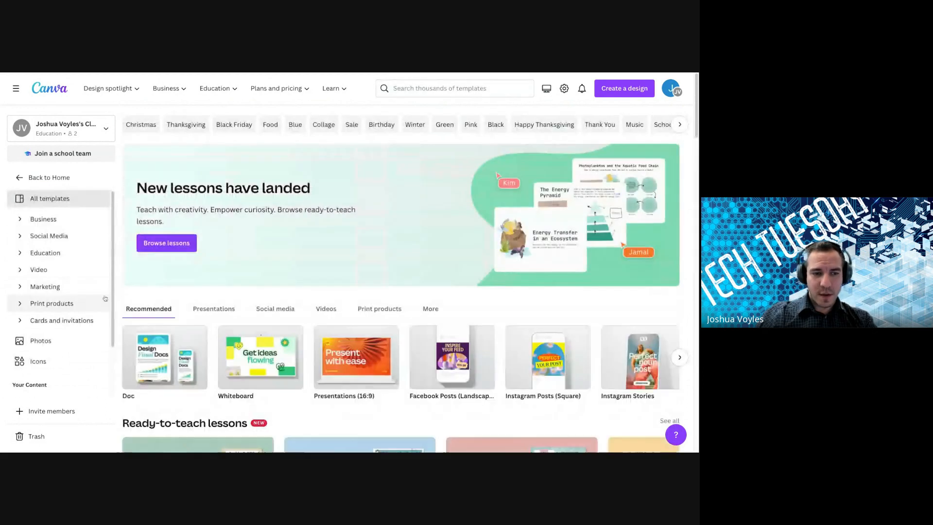
Step: Browse the library's template sections and open the Orange Green Illustrated Vintage Car Show Flyer for customizing
scroll(170, 308, down, 15)
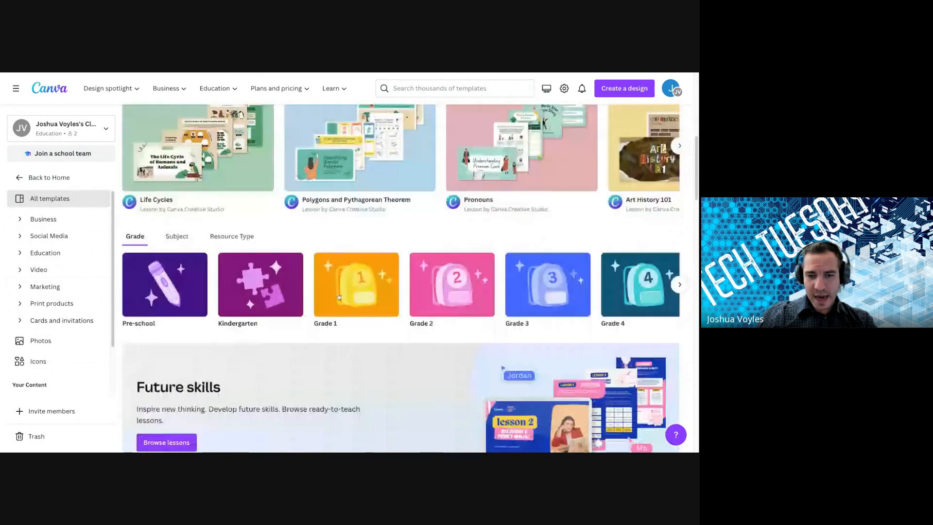
scroll(369, 301, down, 4)
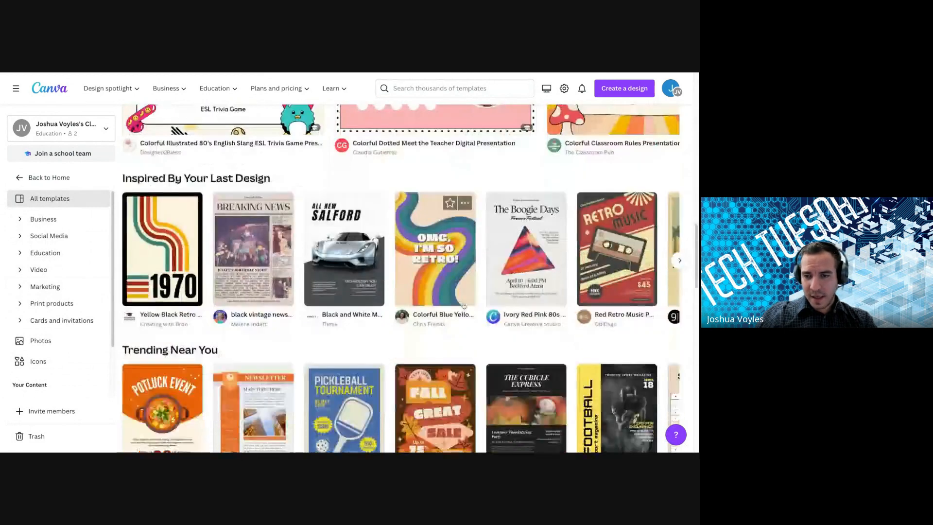
scroll(402, 306, down, 6)
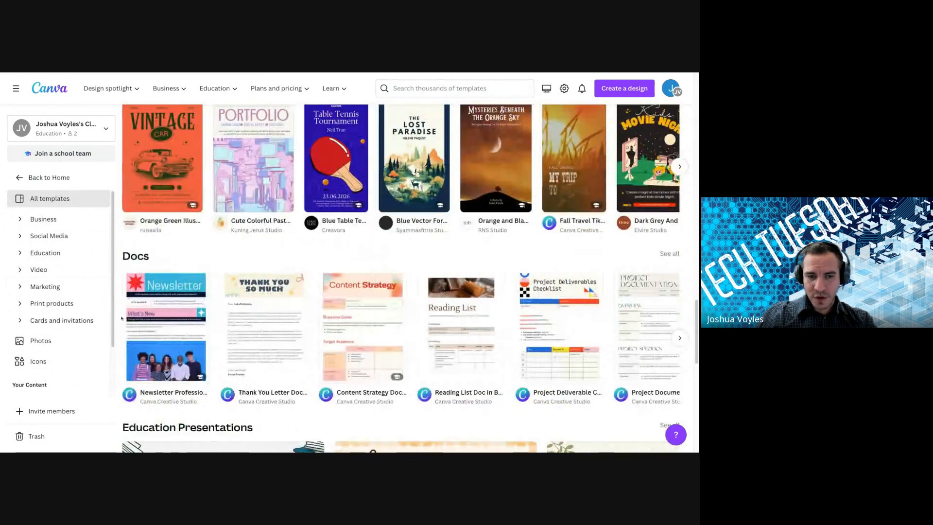
click(164, 154)
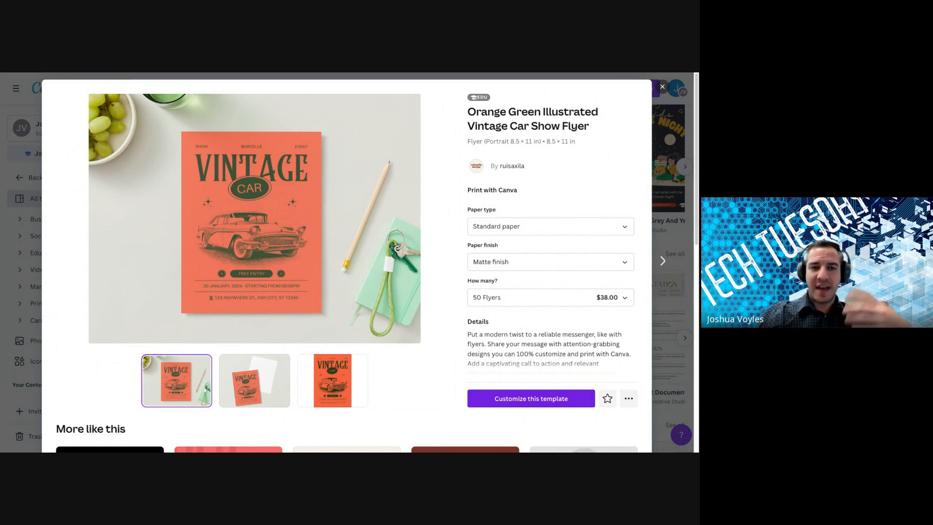
click(531, 398)
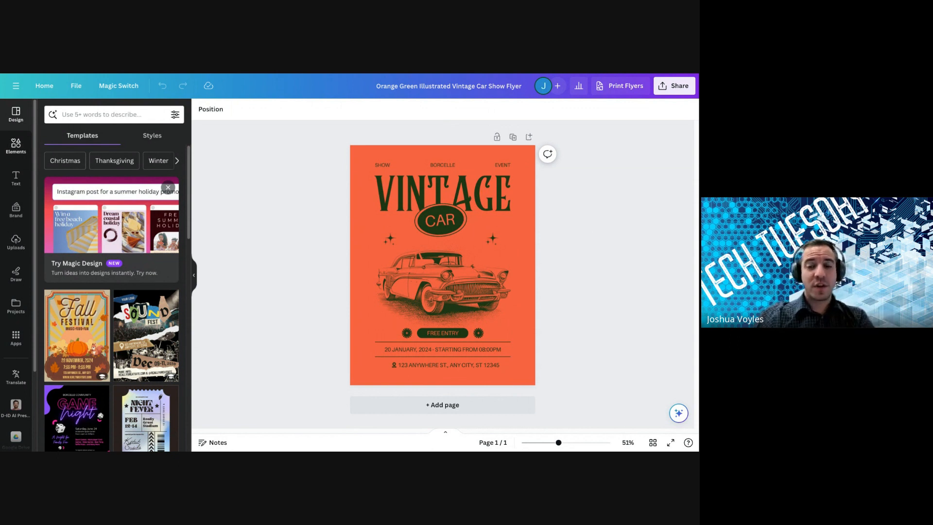
Step: View the Elements available for the flyer, including the recent searches and browsable element categories
click(15, 146)
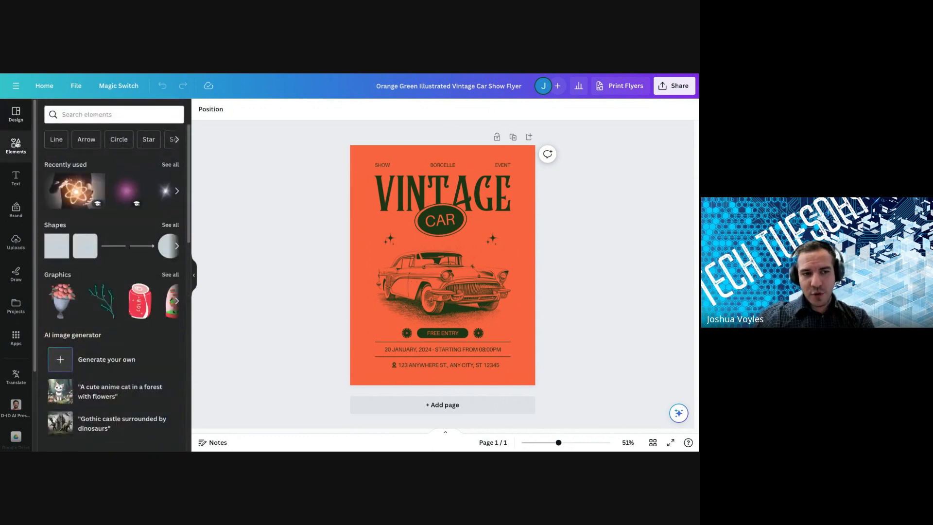
click(65, 115)
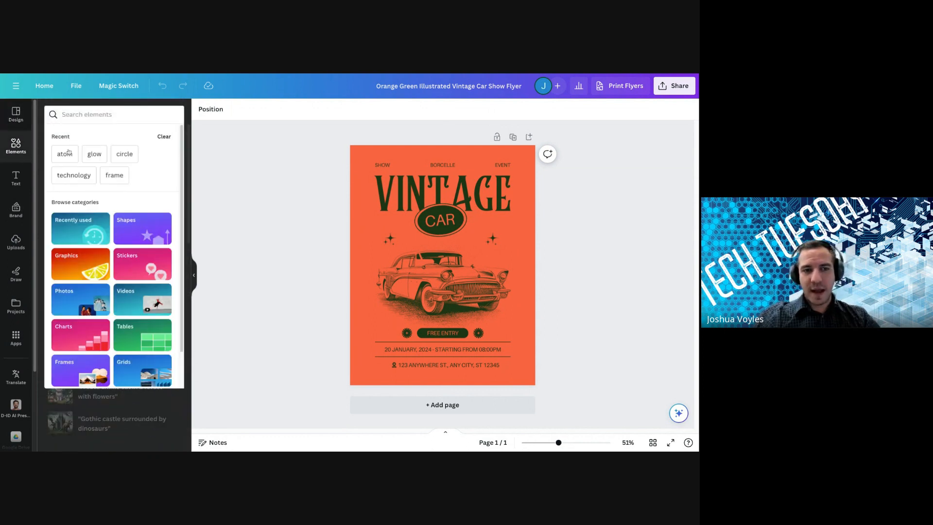
click(12, 154)
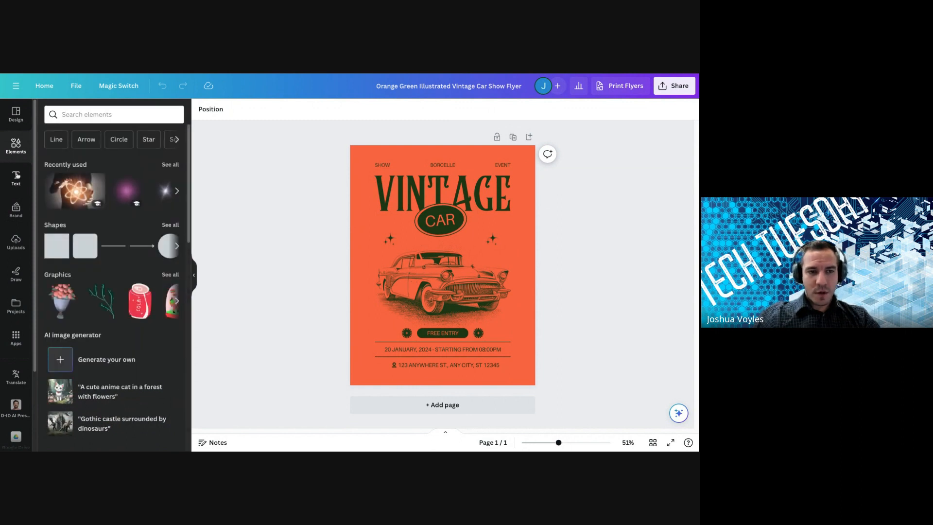
Step: Browse the text options for the flyer, including the font combinations and default text styles
click(16, 177)
scroll(145, 214, down, 10)
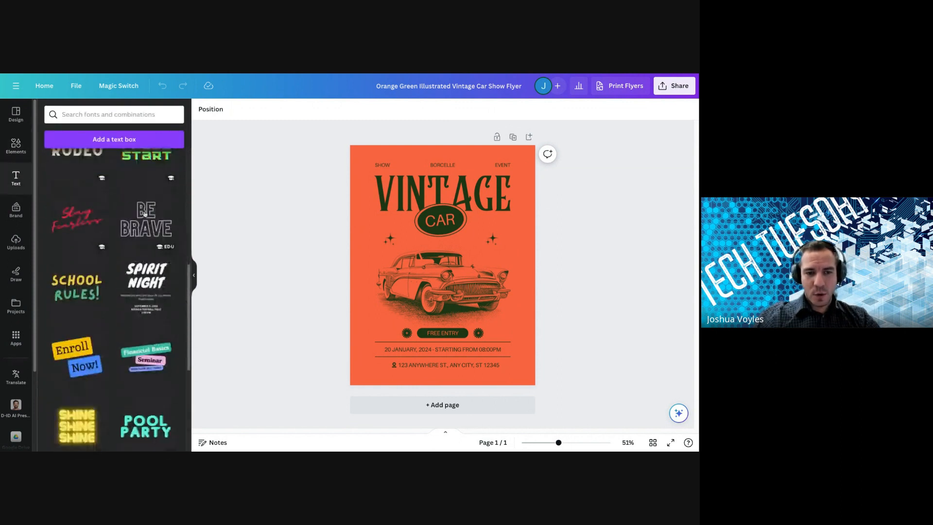
scroll(144, 214, down, 6)
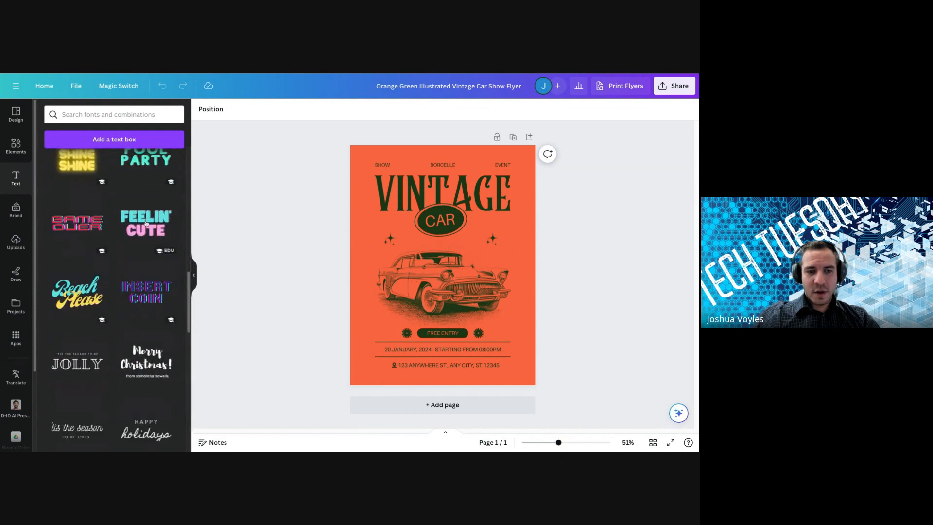
scroll(146, 223, down, 5)
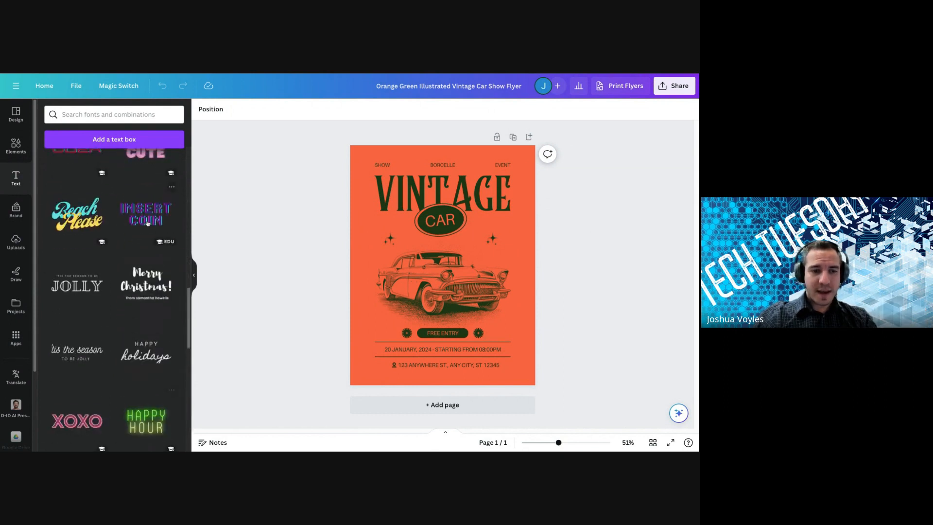
scroll(147, 223, up, 20)
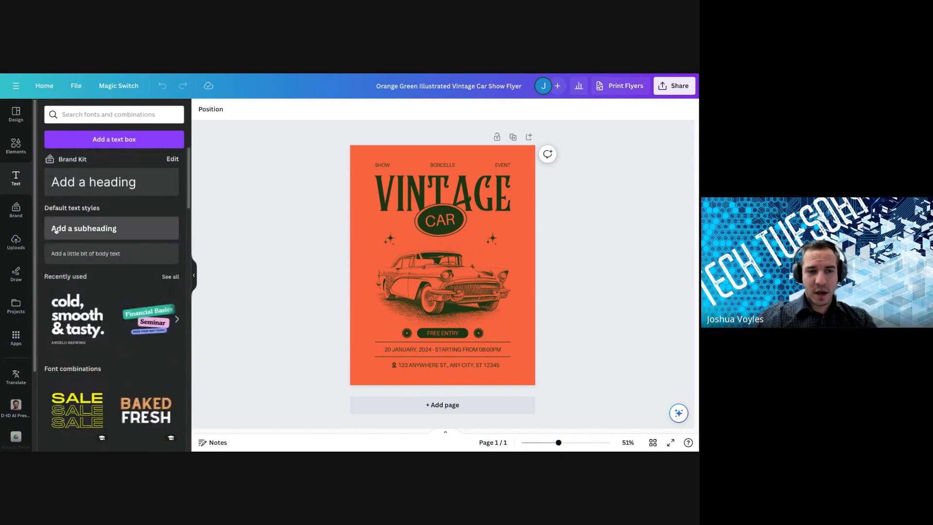
Step: Look through the previously uploaded images available for use in the flyer
click(16, 240)
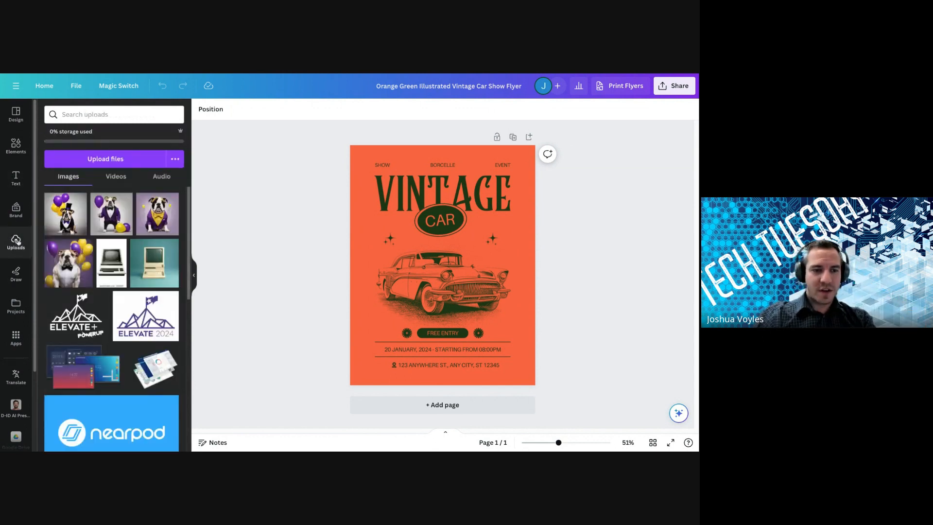
scroll(156, 251, down, 4)
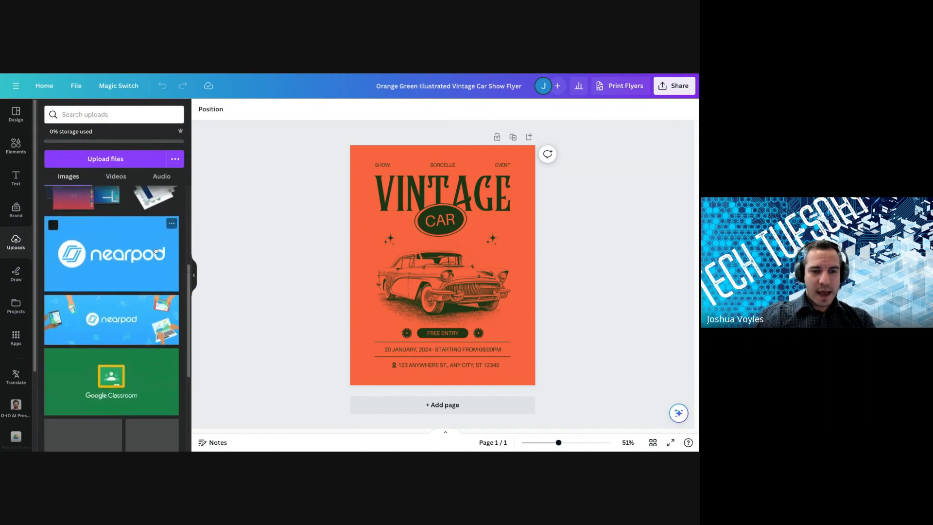
scroll(156, 251, down, 10)
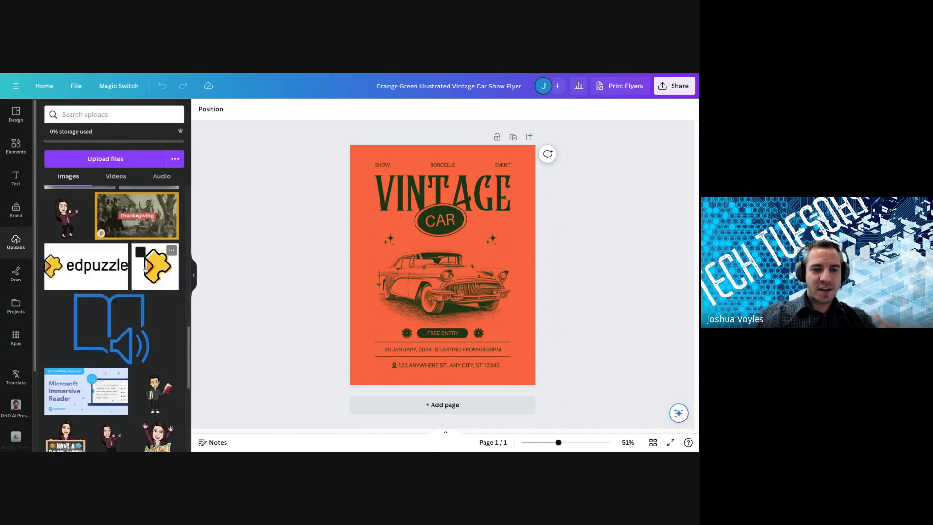
scroll(141, 272, down, 1)
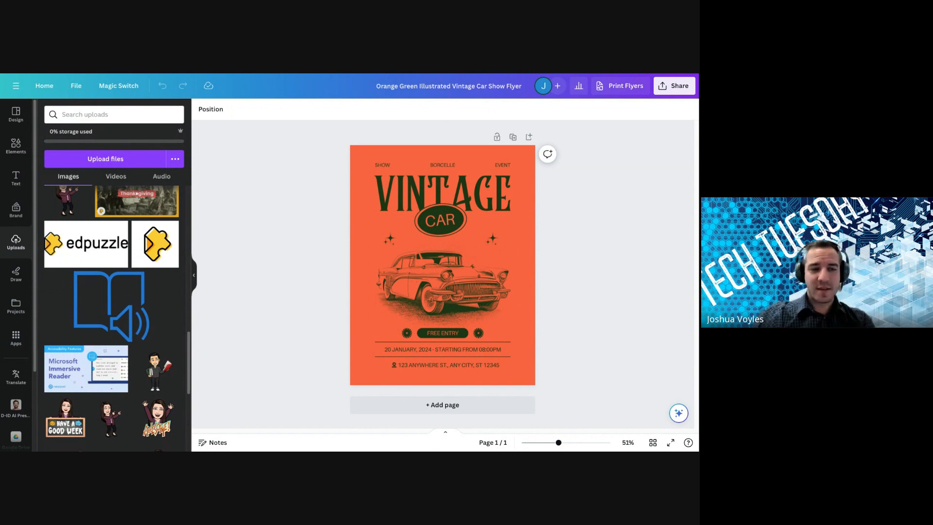
Step: Browse the Discover apps that can be added to the editor, including the More from Canva and AI-powered groups
scroll(16, 262, down, 3)
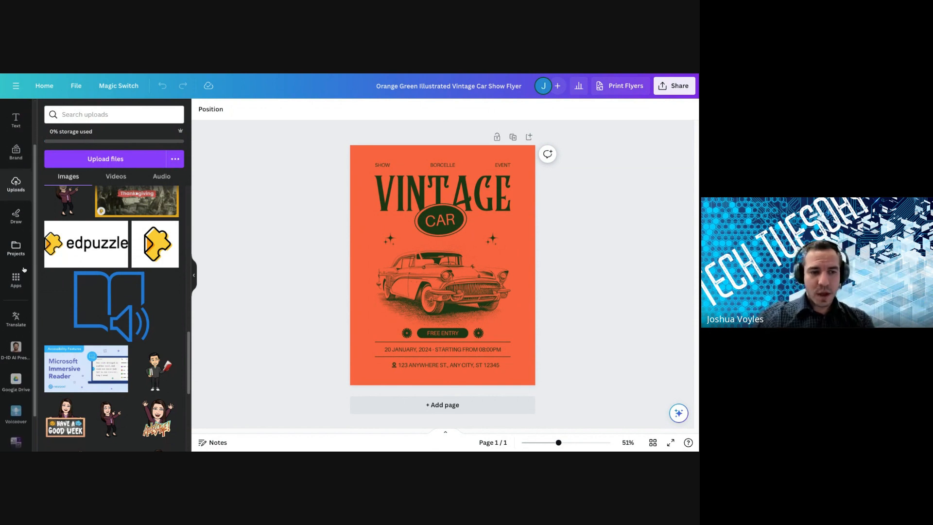
click(16, 262)
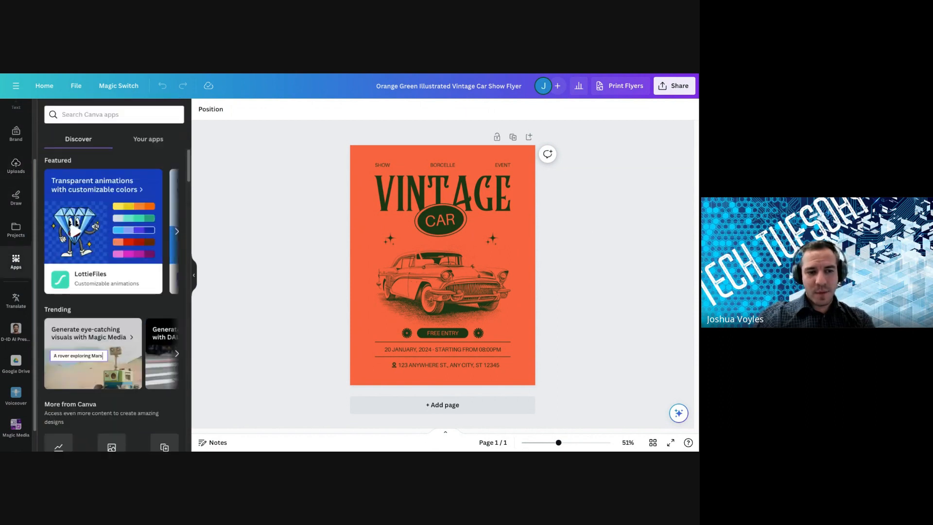
scroll(108, 260, down, 7)
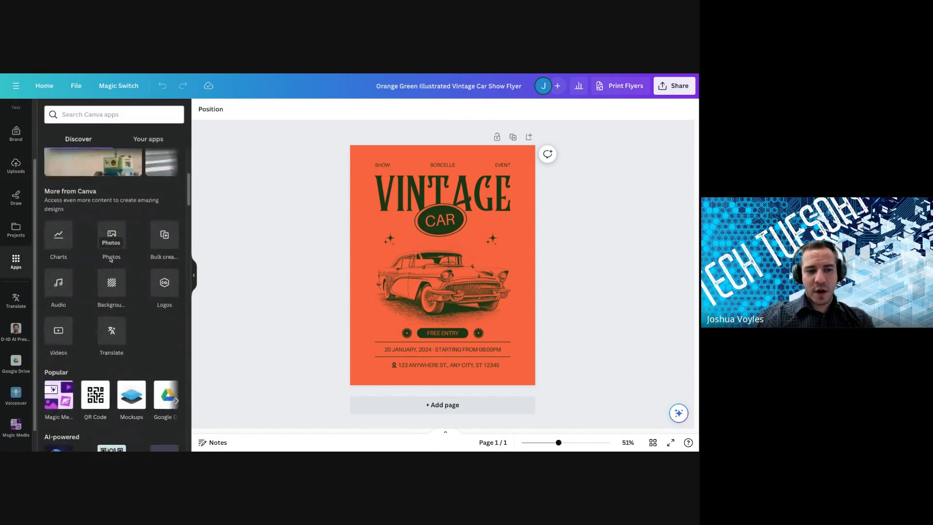
scroll(109, 262, down, 5)
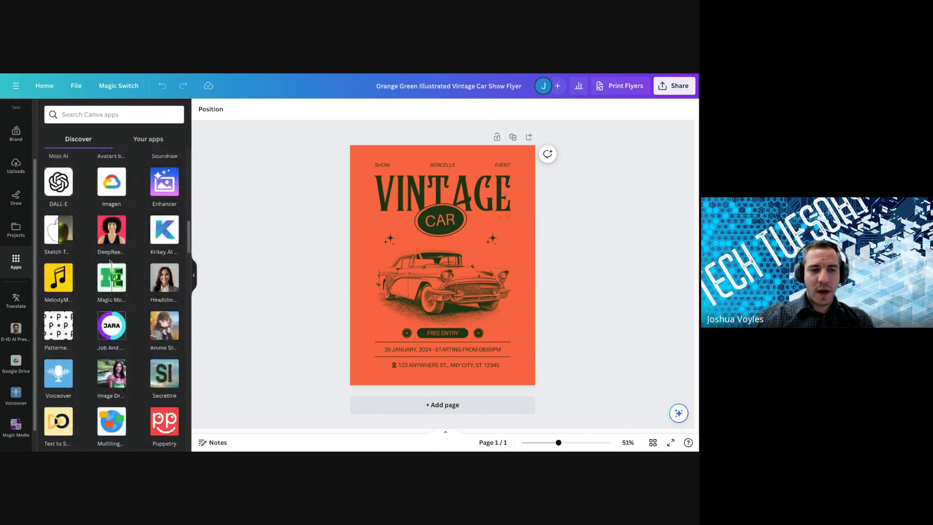
scroll(109, 262, up, 12)
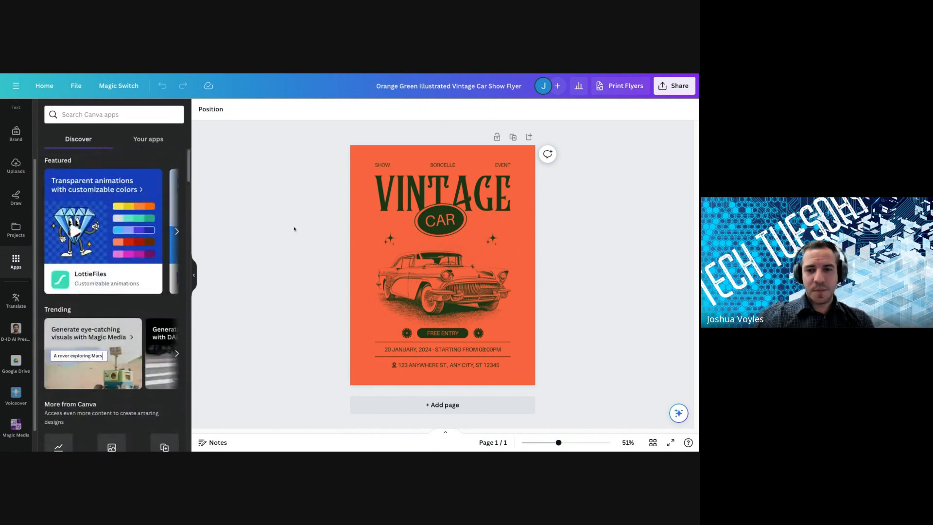
Step: Return to the home page and look over the recent designs
click(36, 89)
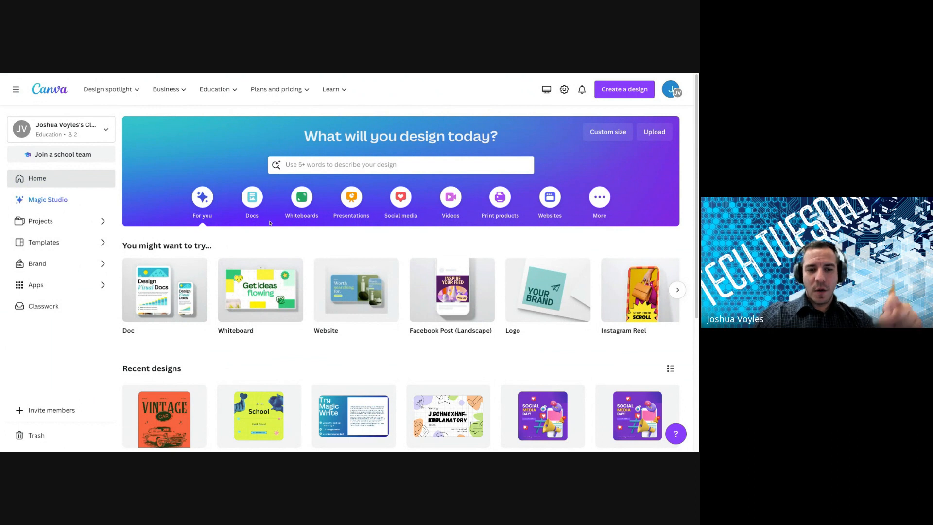
scroll(271, 229, down, 1)
scroll(271, 229, down, 3)
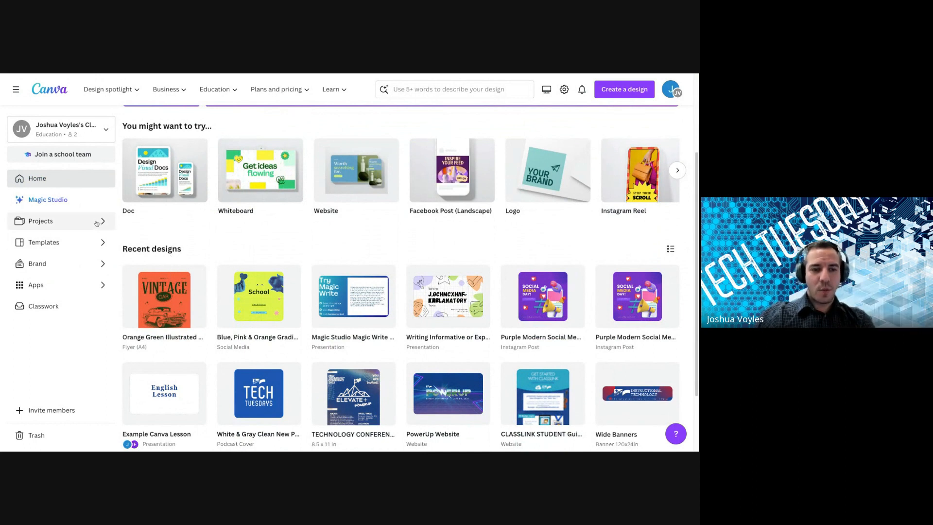
Step: Open the Projects page and view its recent designs and folders
click(41, 222)
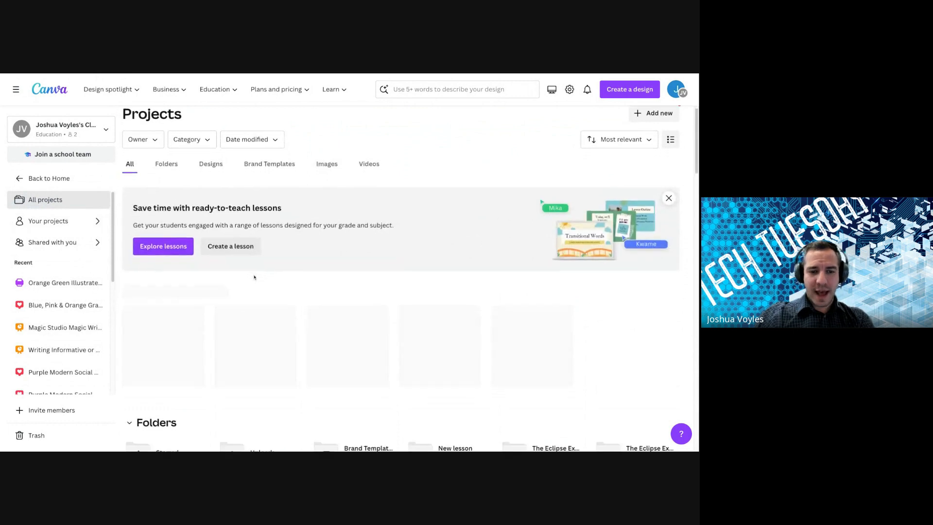
scroll(254, 277, down, 2)
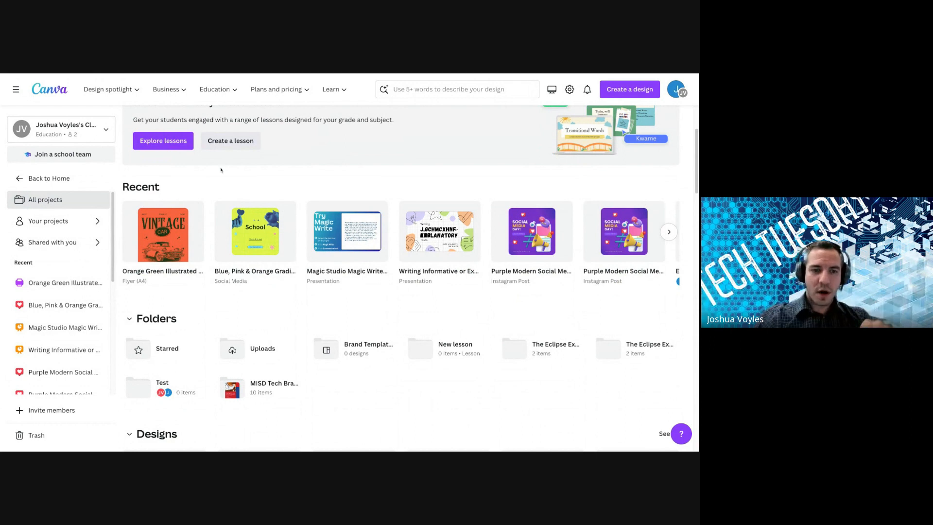
Step: Return to the home page and view the custom size settings for a new design, including the available measurement units
click(30, 179)
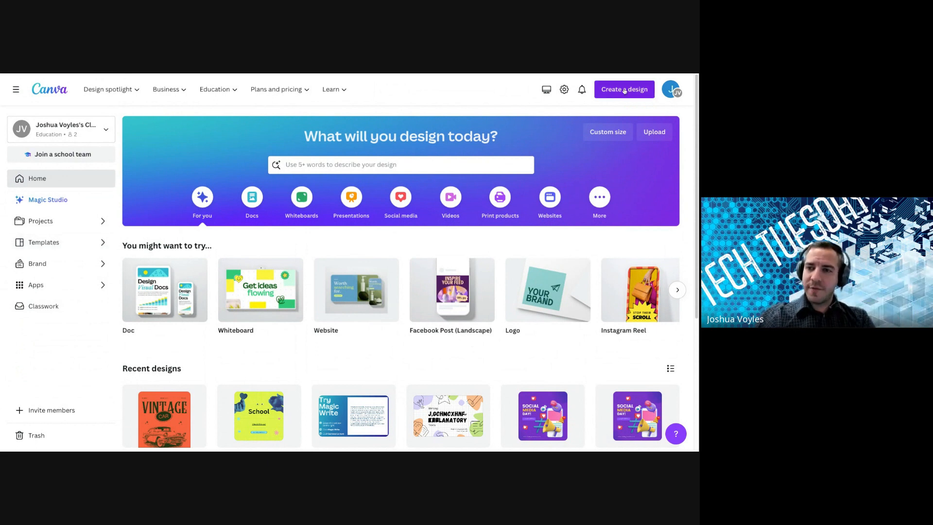
click(649, 91)
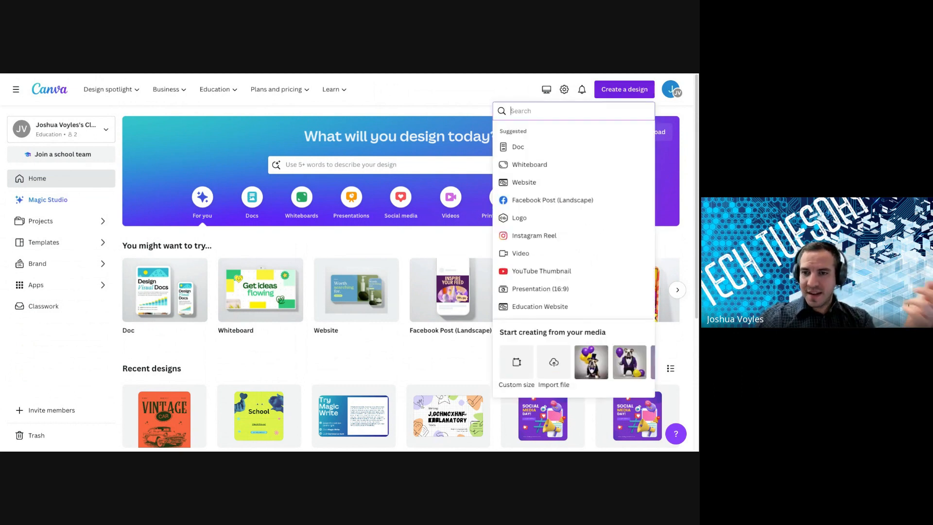
click(511, 364)
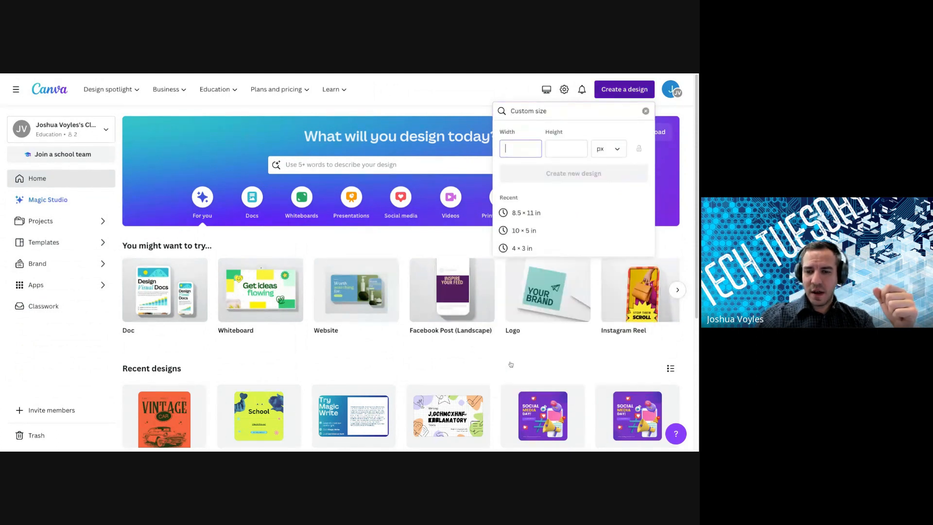
click(599, 151)
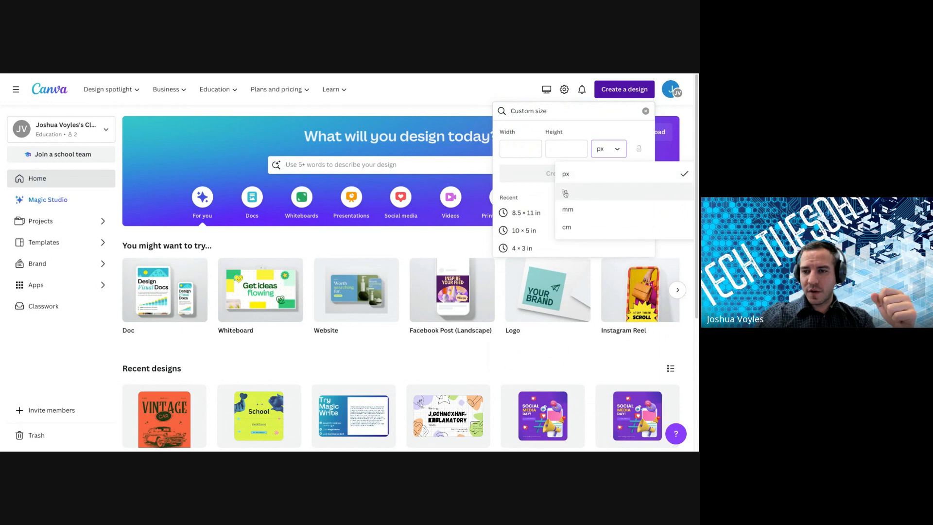
click(579, 133)
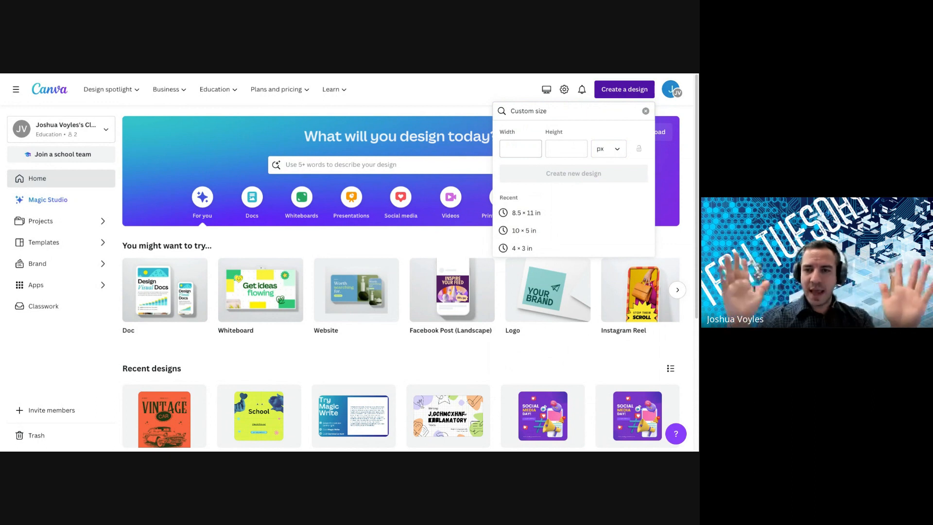
click(532, 151)
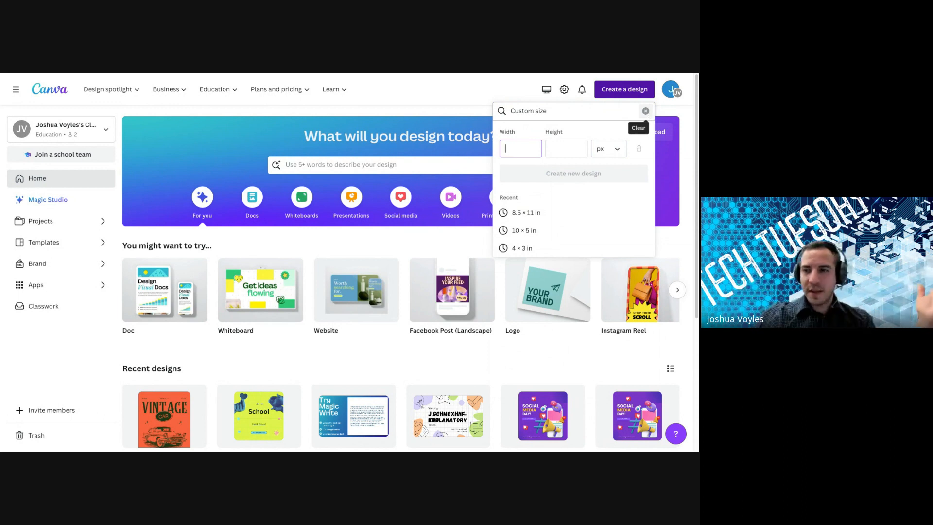
click(645, 111)
click(448, 97)
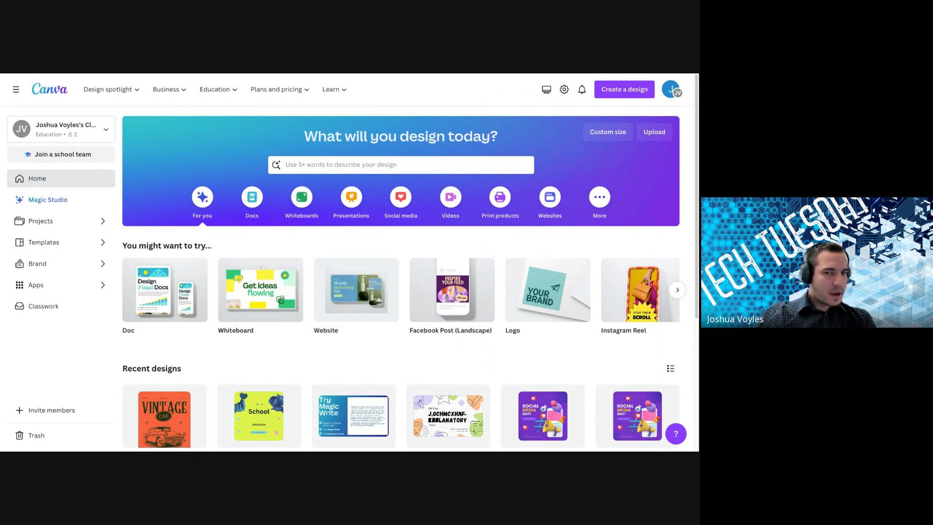
Step: Open the Blue, Pink & Orange Gradient social media design from the recent designs
scroll(401, 272, down, 2)
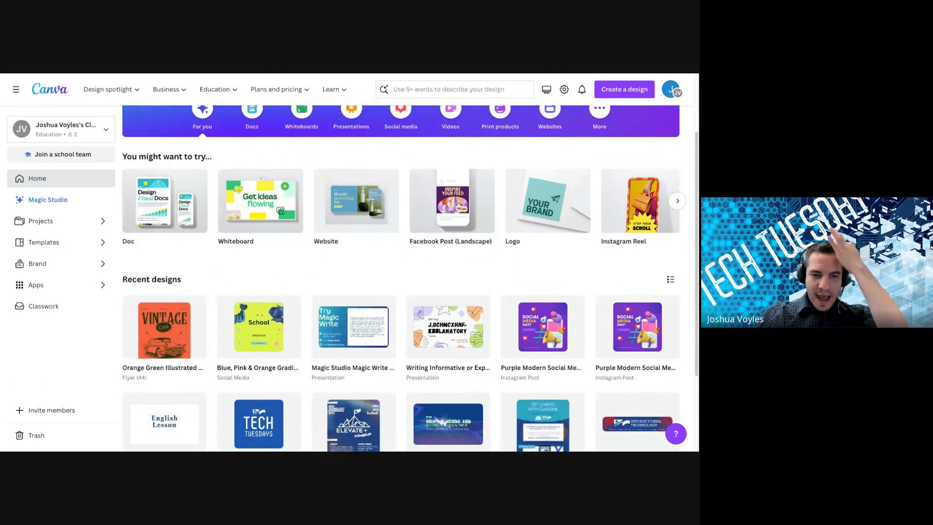
mouse_move(259, 327)
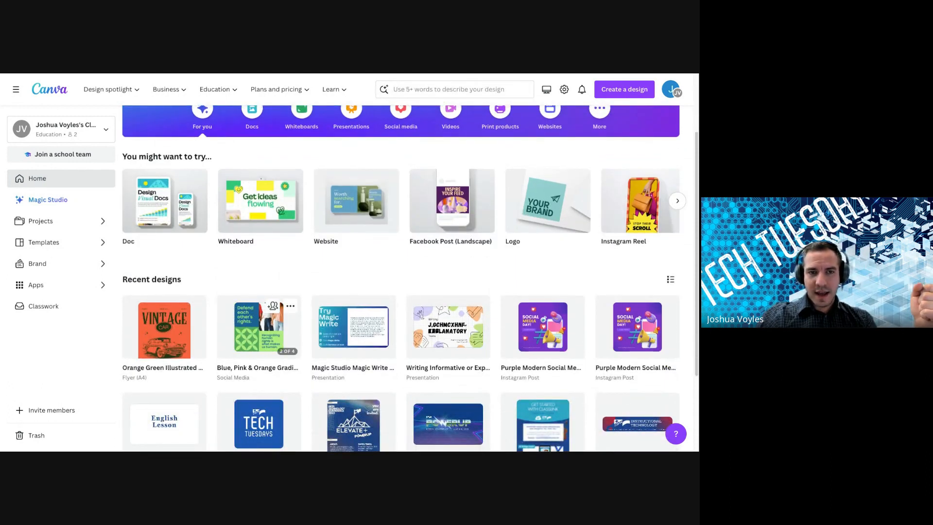
click(259, 327)
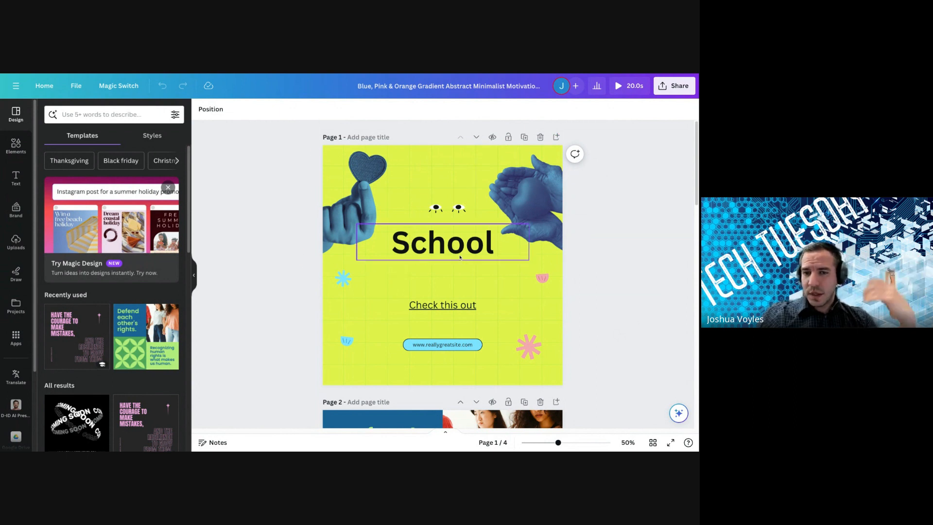
Step: Nudge the two hand photos and the School heading slightly to new positions on page 1
mouse_move(552, 209)
mouse_down()
mouse_move(503, 247)
mouse_move(553, 203)
mouse_up()
mouse_move(353, 178)
mouse_down()
mouse_move(357, 229)
mouse_move(357, 180)
mouse_up()
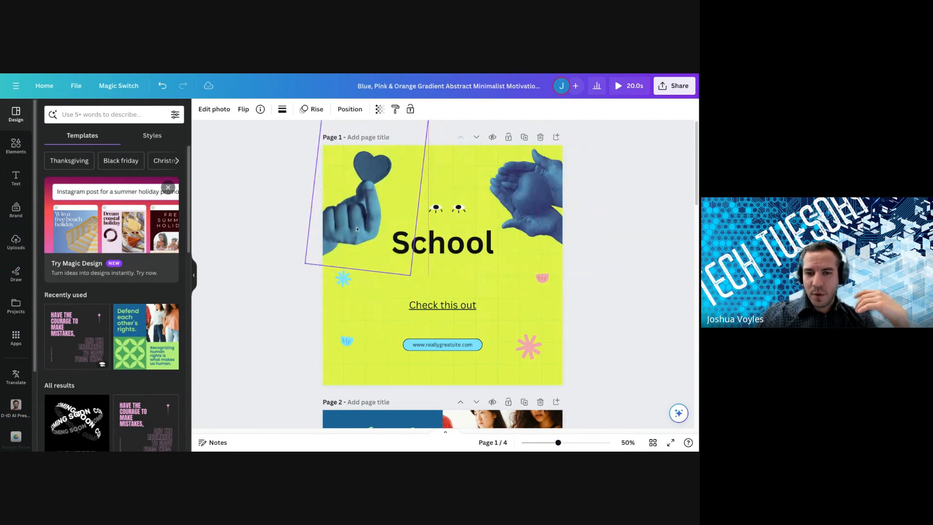
click(438, 247)
drag(437, 247, 437, 251)
drag(536, 204, 548, 199)
click(446, 209)
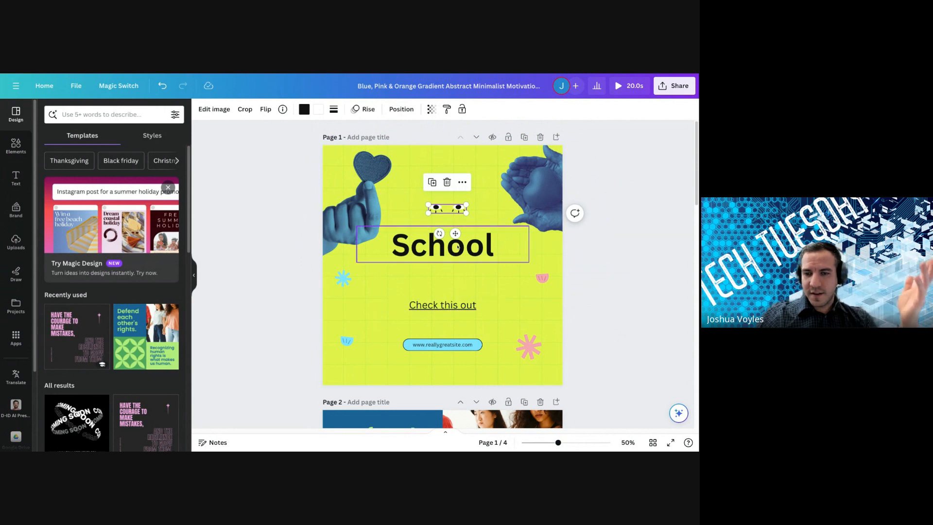
Step: Try replacing the School heading on page 1 with "ishgvi" and undo the text change
click(474, 253)
click(474, 253)
text(ishgvil)
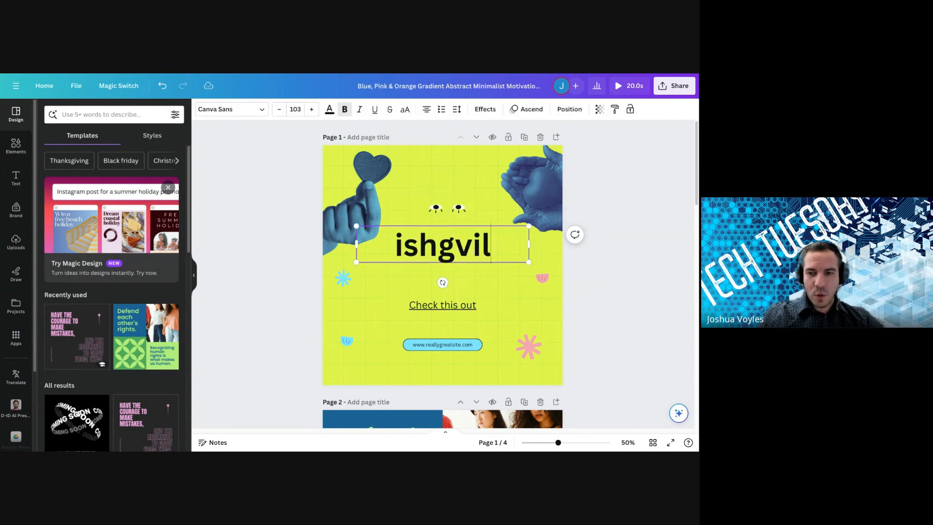
key(BackSpace)
key(BackSpace)
key(BackSpace)
text(vi)
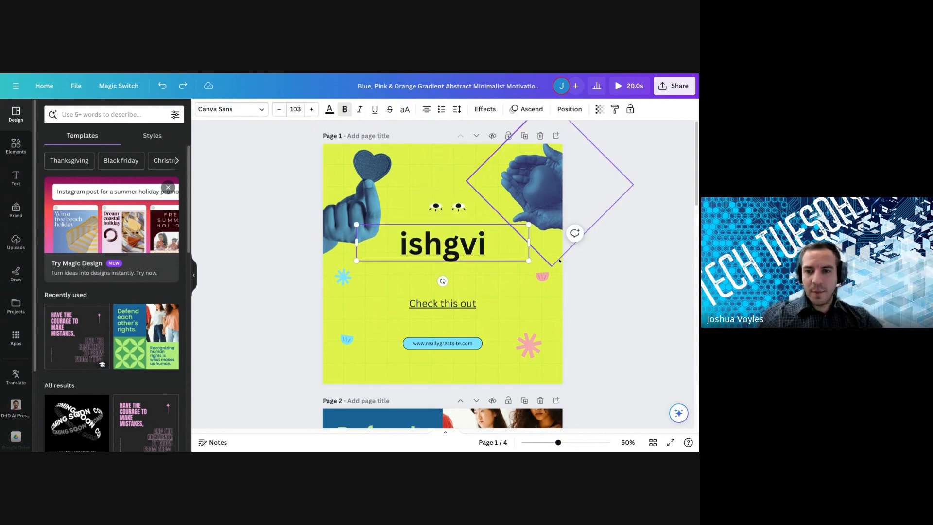
click(613, 289)
key(ctrl+z)
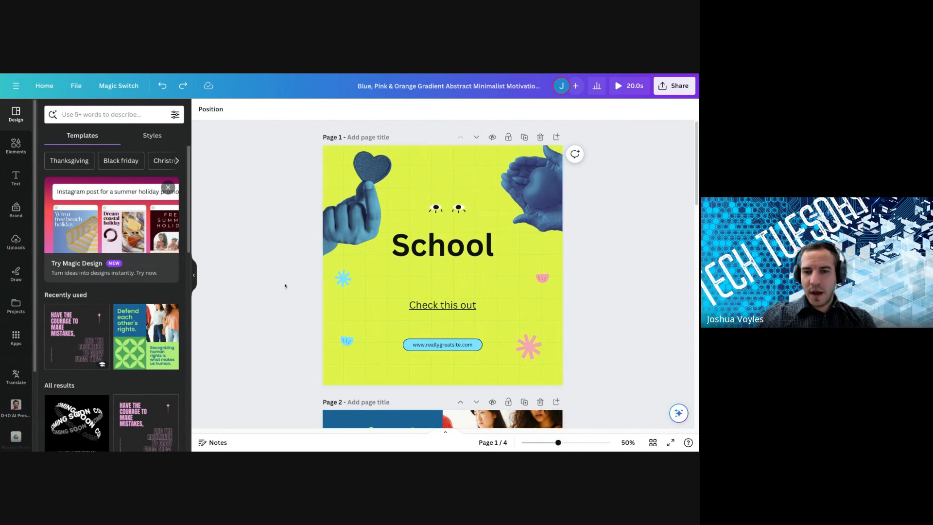
Step: Look through the Discover apps available for the design, covering the More from Canva and Popular groups
click(16, 337)
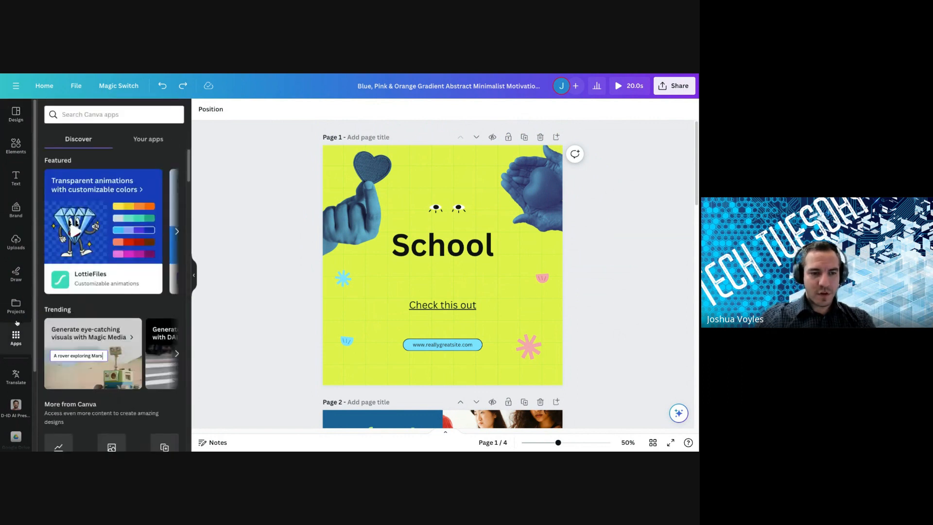
scroll(88, 292, down, 5)
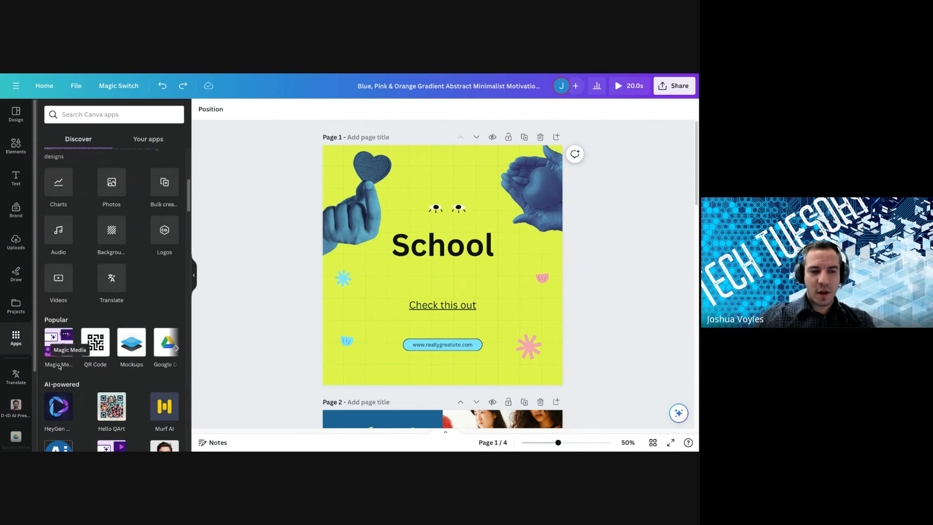
click(52, 339)
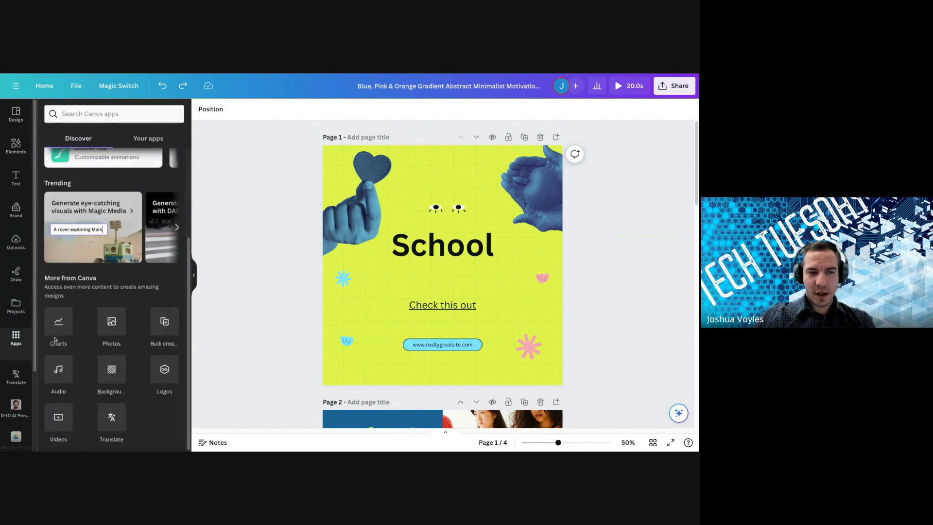
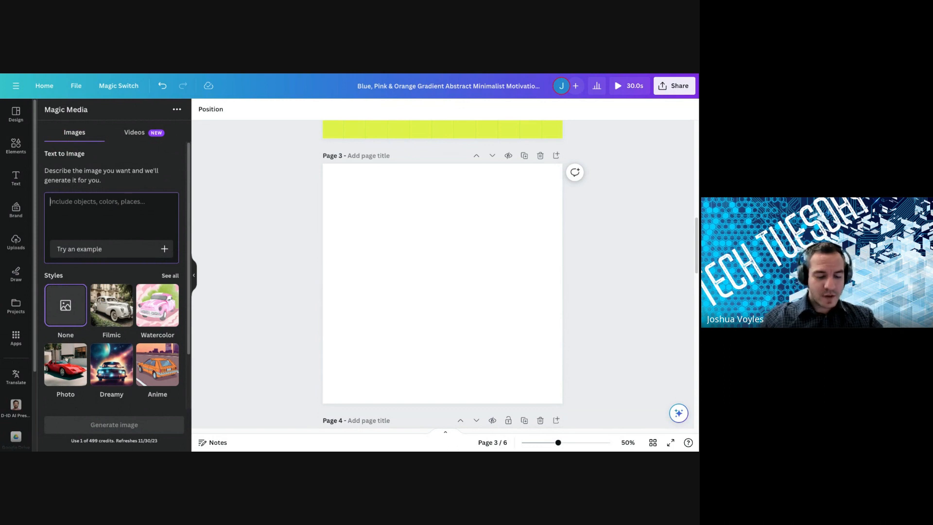
Step: Generate Magic Media images from the prompt "bulldog holding purple and yellow balloons and wearing a tux" with no style
text(bu)
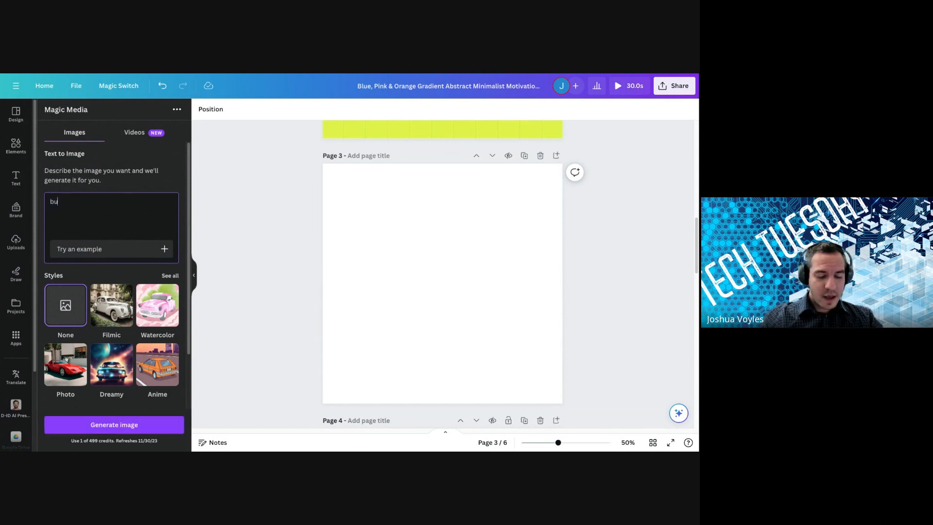
text(lldog )
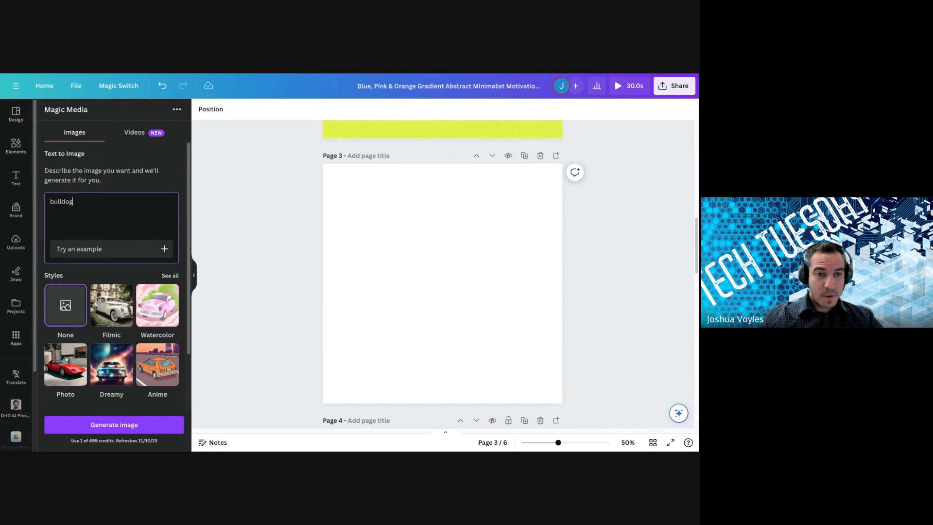
text(hold)
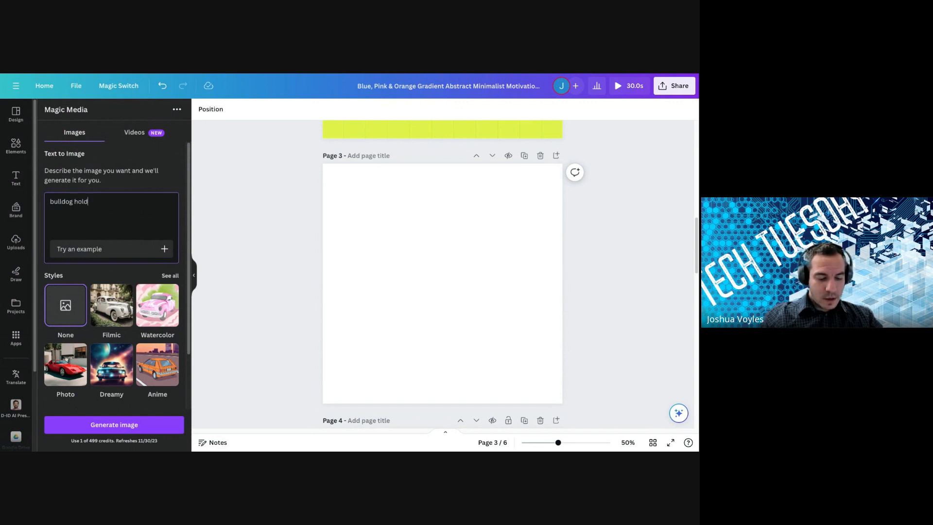
text(ing )
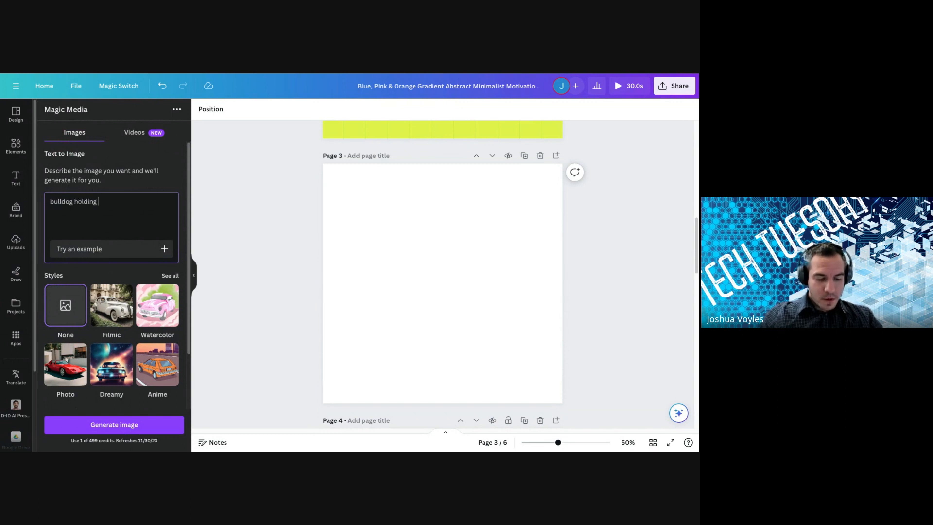
text(purpl)
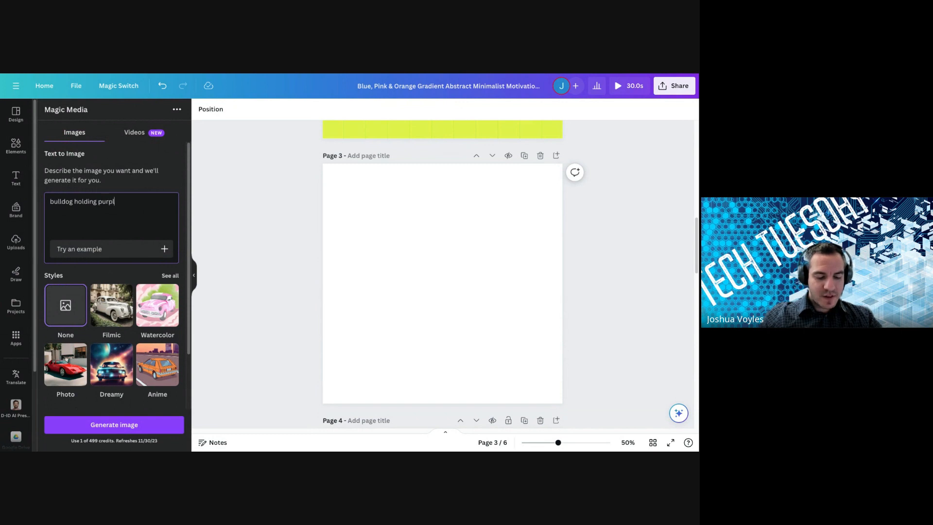
text(e and)
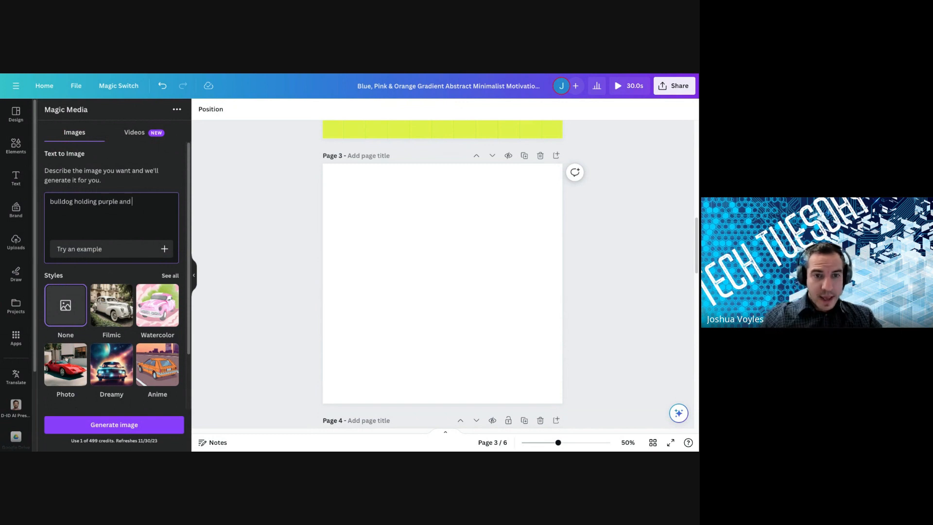
text( yello)
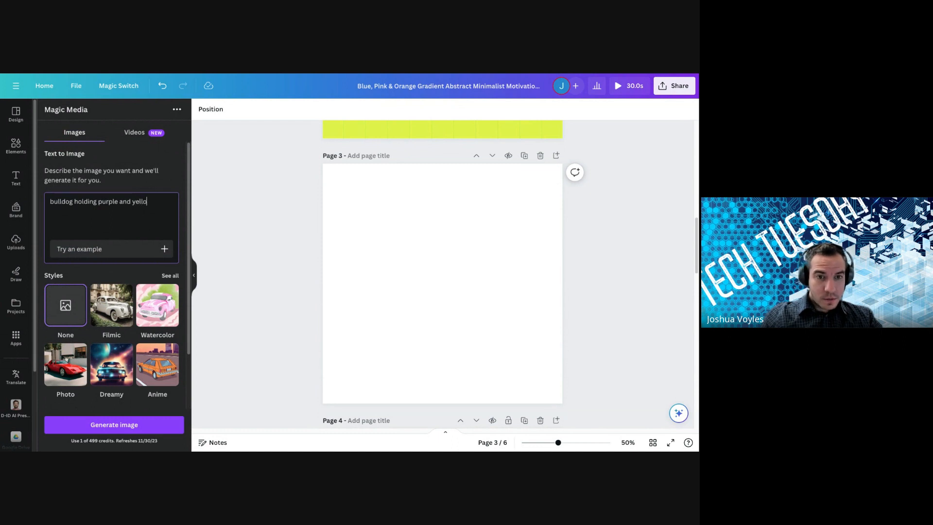
text(w ba)
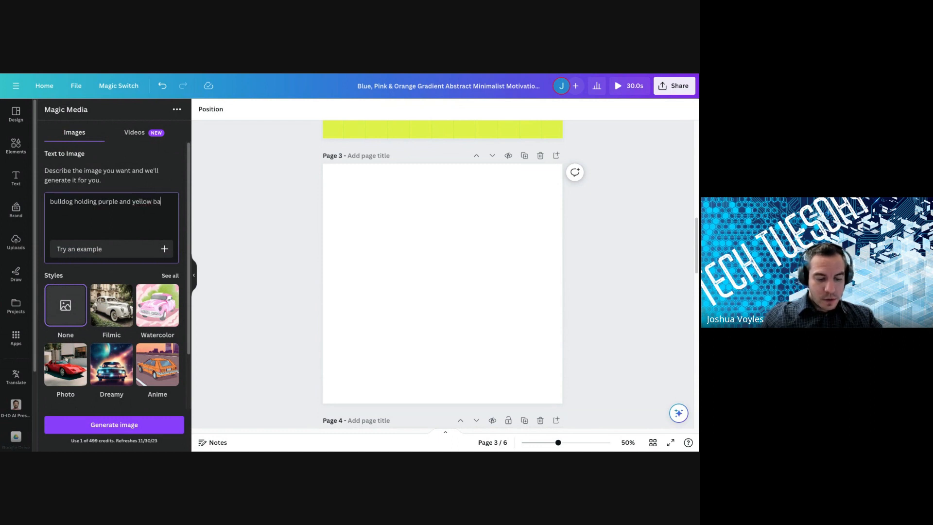
text(lloons and wearin)
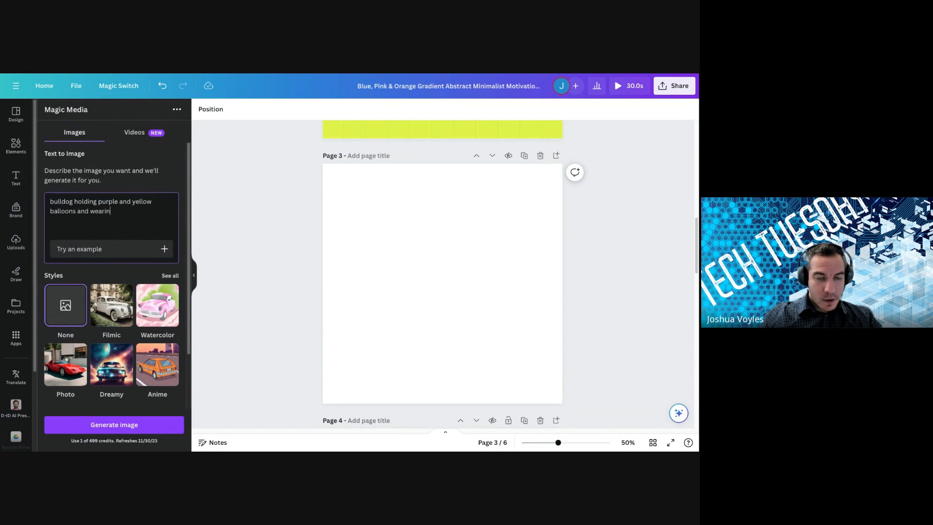
text(g a tux)
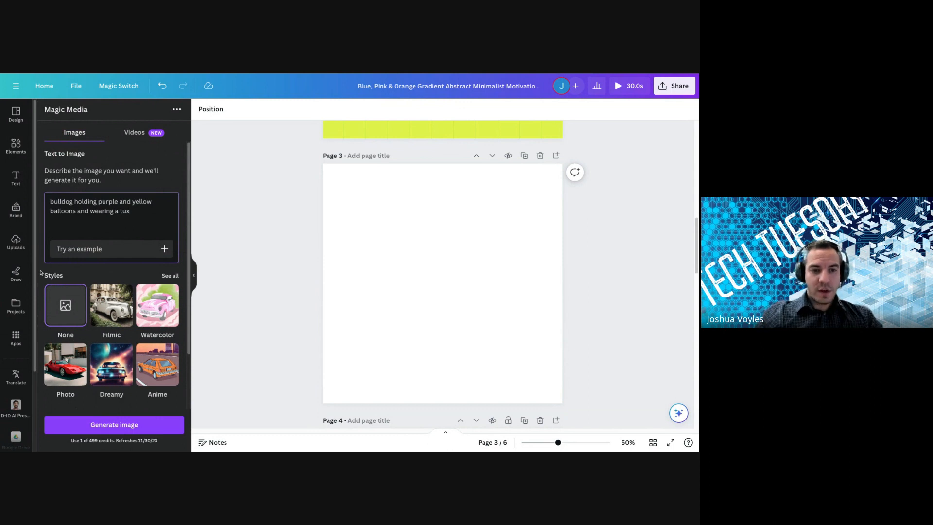
scroll(129, 337, down, 1)
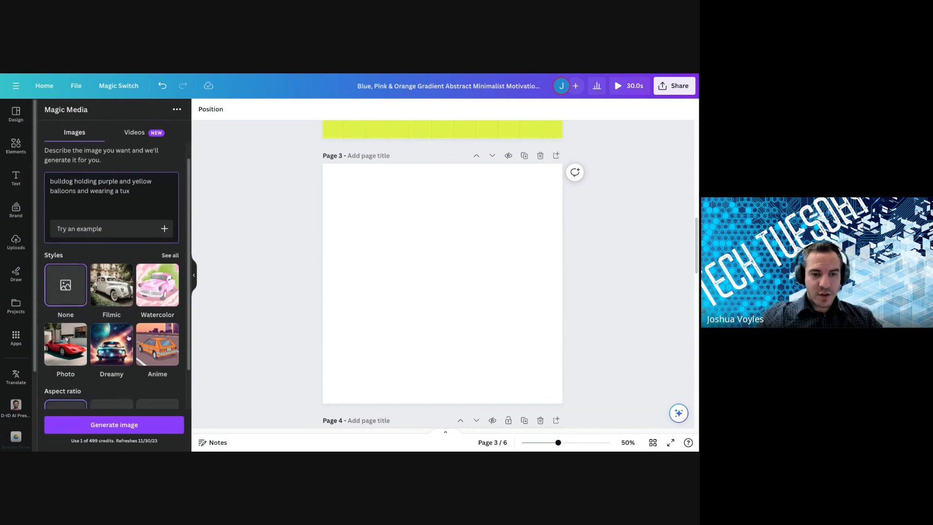
click(122, 430)
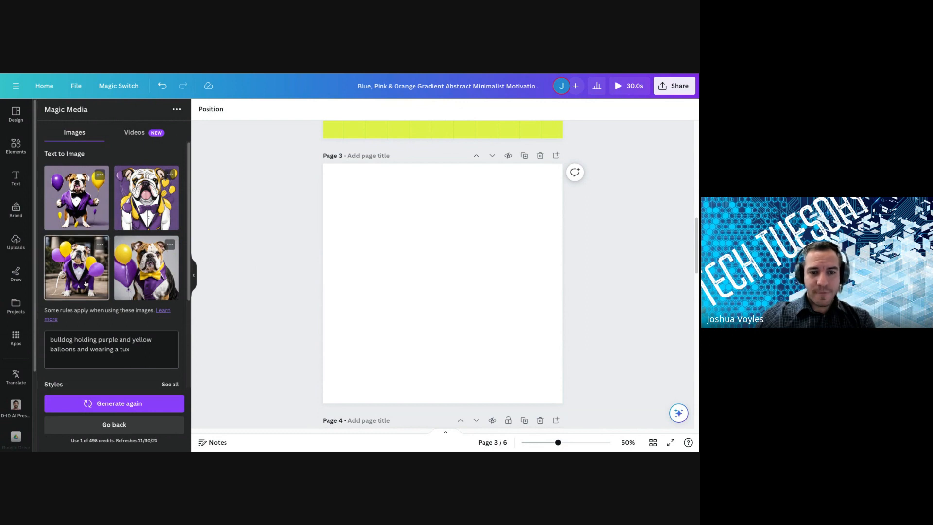
Step: Place the generated bulldog with the yellow bow tie in page 3's upper-left corner instead of the bulldog wearing no yellow bow tie
click(86, 284)
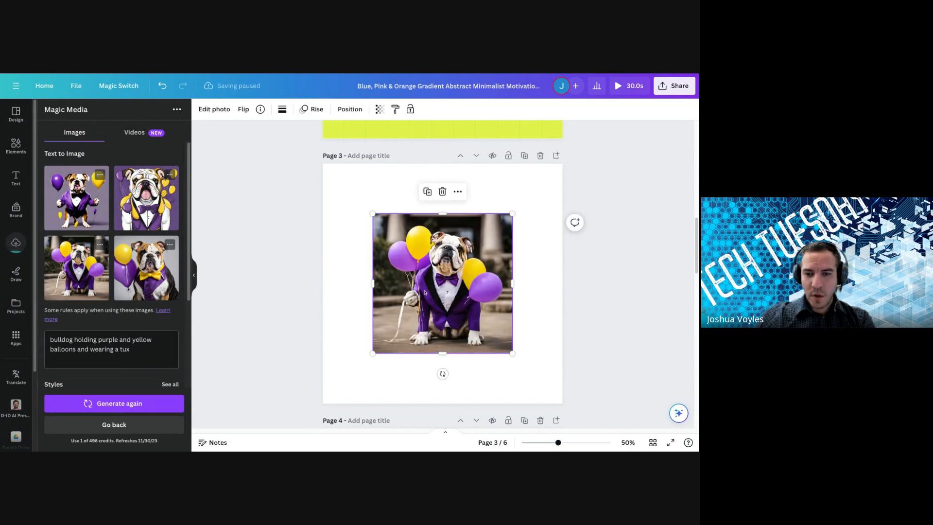
key(Delete)
click(146, 278)
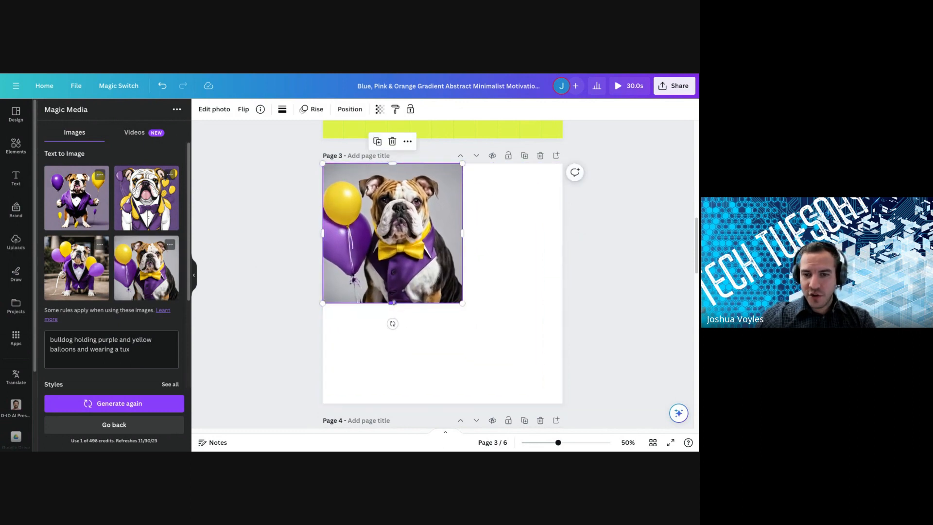
Step: Stretch page 3's bulldog image to the page's full height and shift its crop to show more of the balloons
drag(393, 303, 393, 406)
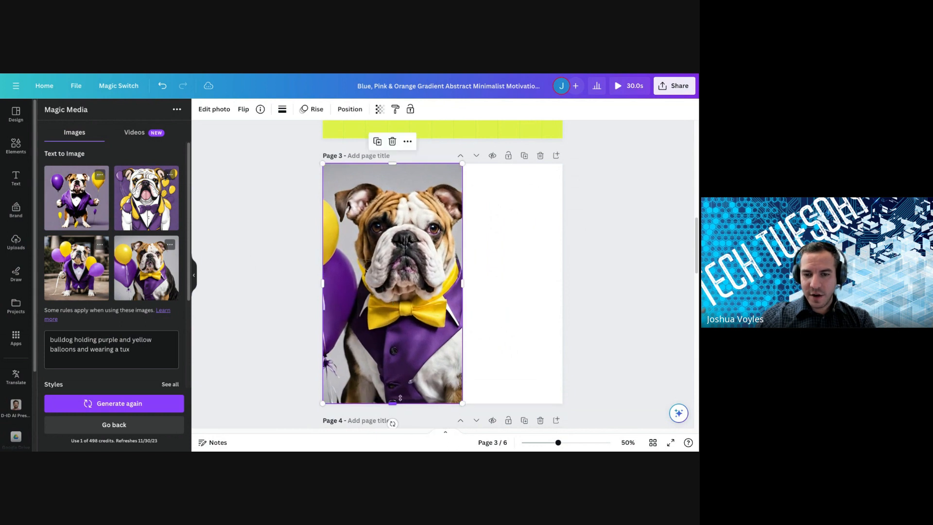
double_click(407, 284)
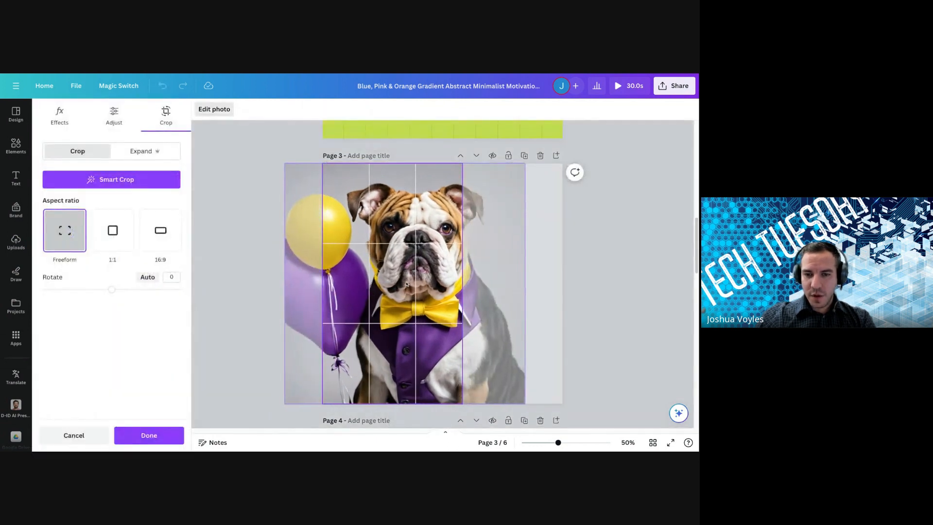
click(233, 264)
click(232, 263)
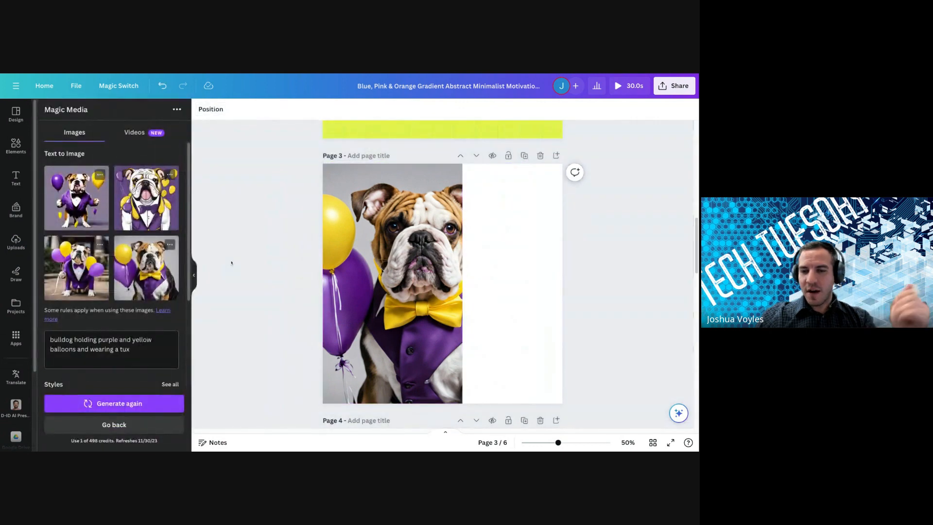
Step: Narrow the bulldog image slightly from its right edge and shift its crop so the dog's face sits farther left
click(348, 298)
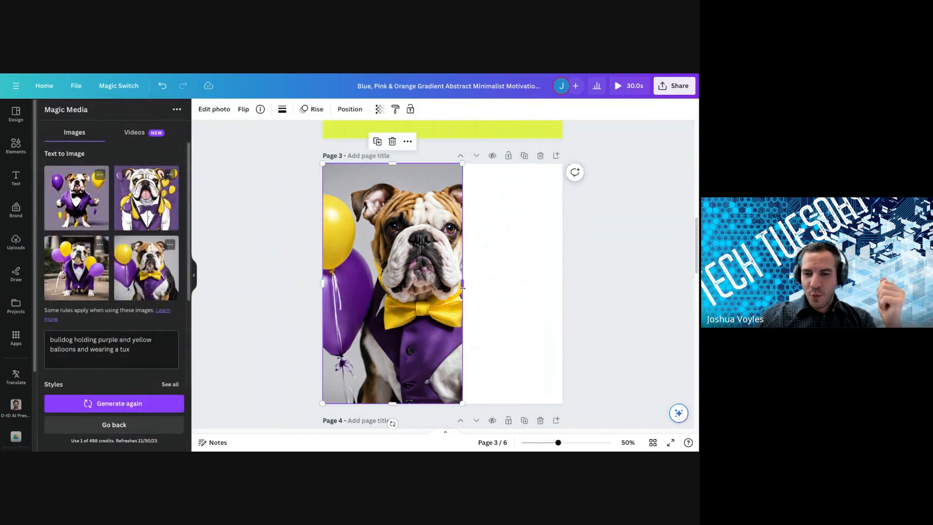
drag(459, 292, 463, 289)
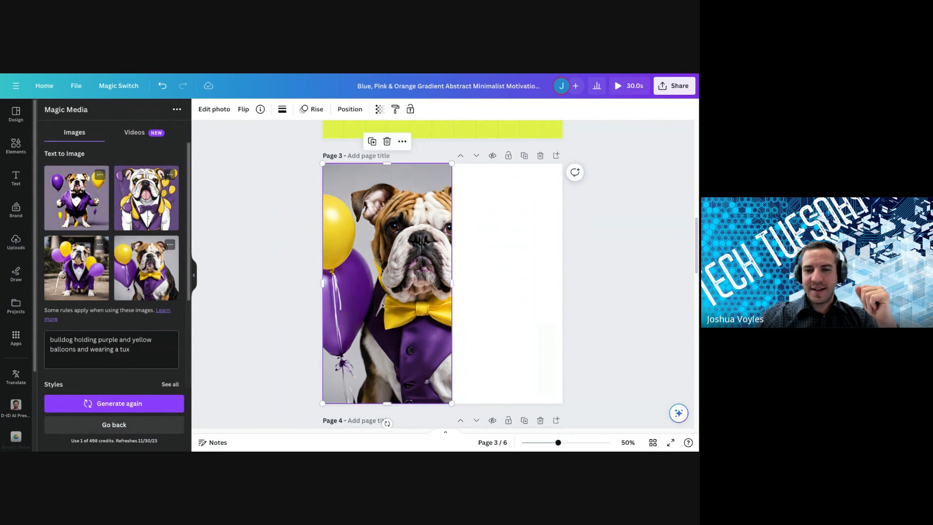
double_click(383, 305)
drag(382, 305, 376, 305)
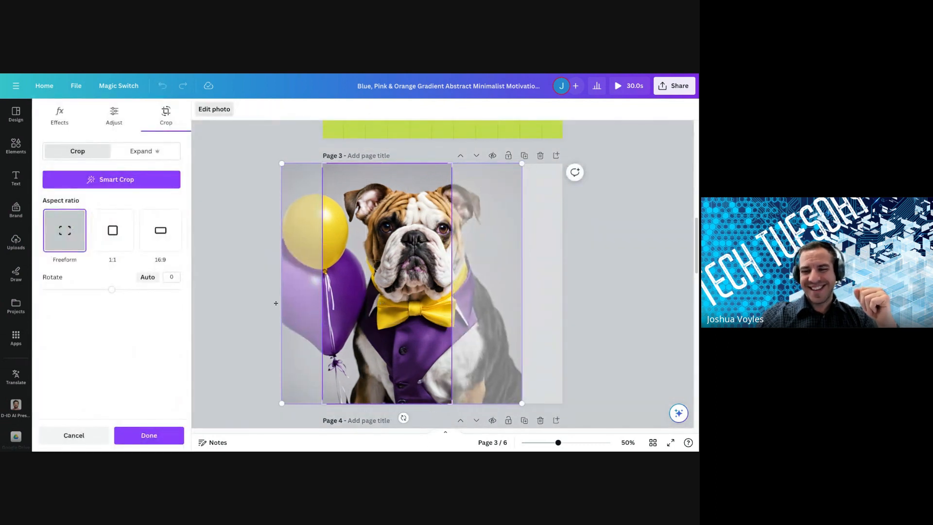
click(231, 304)
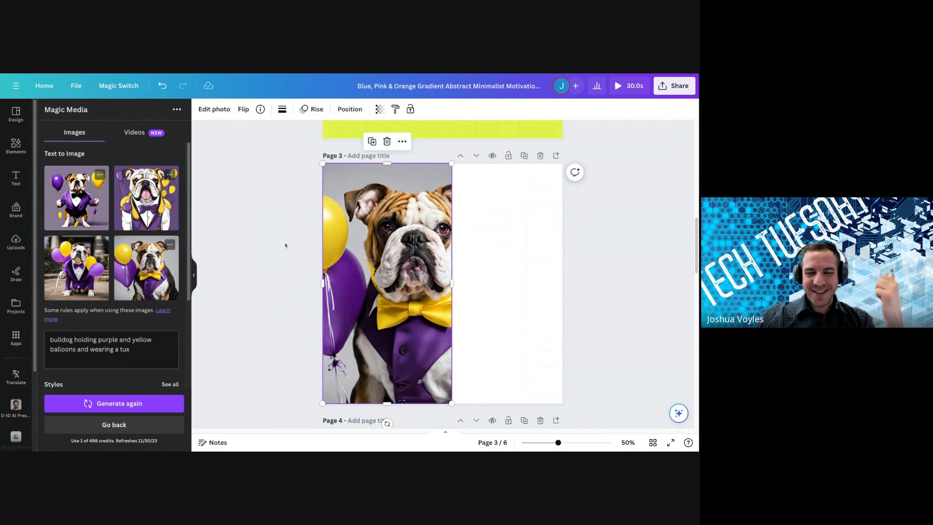
click(270, 278)
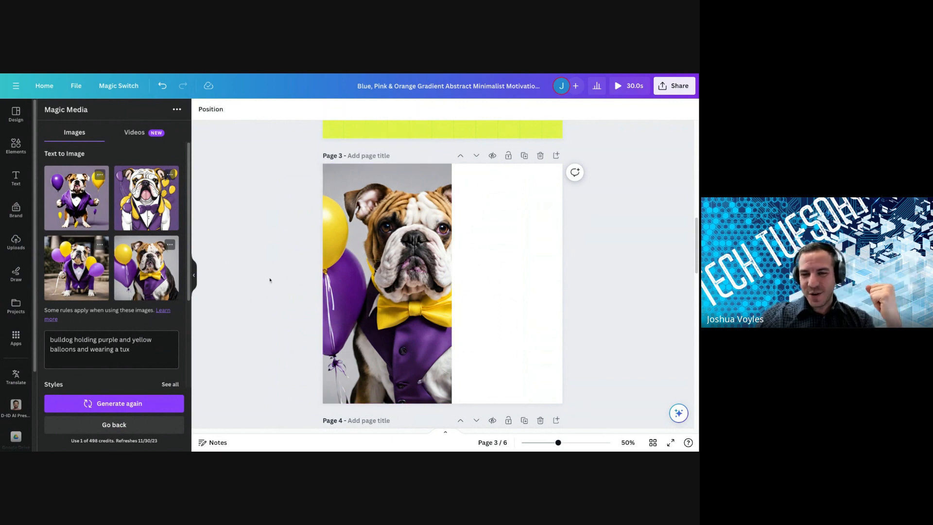
Step: Set page 3's background to the purple document color
click(497, 270)
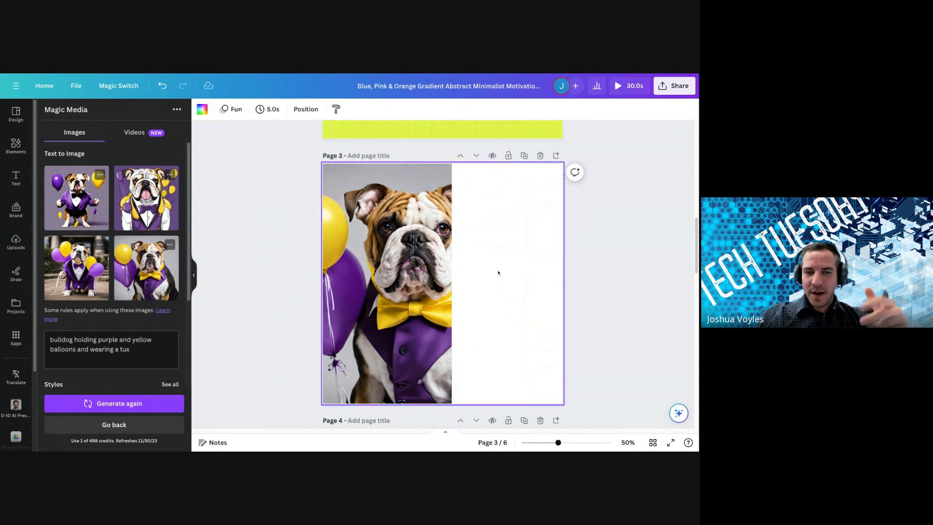
click(202, 109)
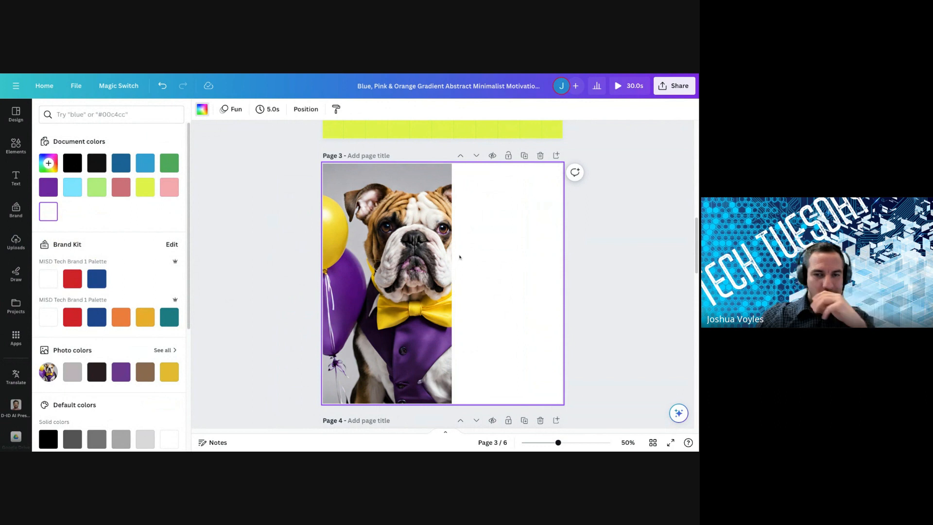
click(52, 191)
click(294, 196)
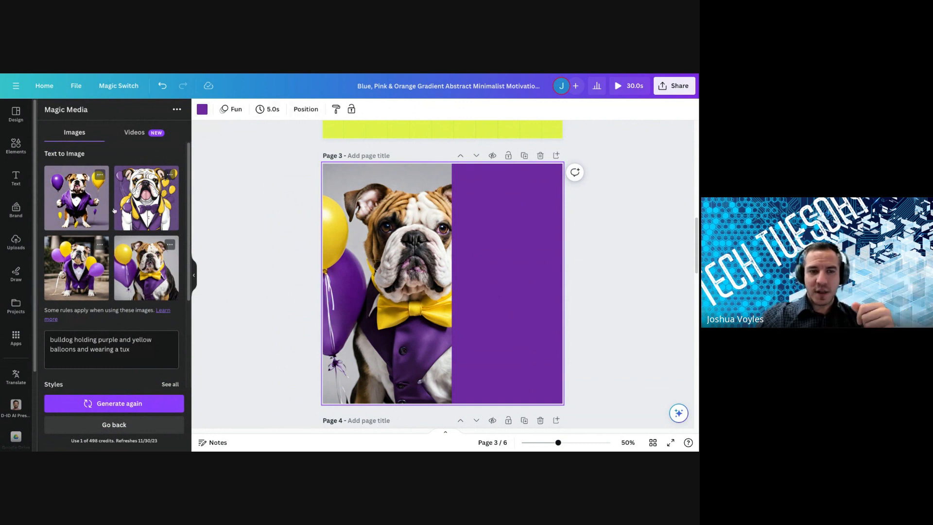
Step: Add the recently used "cold, smooth & tasty." font combination to page 3, shrunk to fit the upper part of the purple area
click(16, 178)
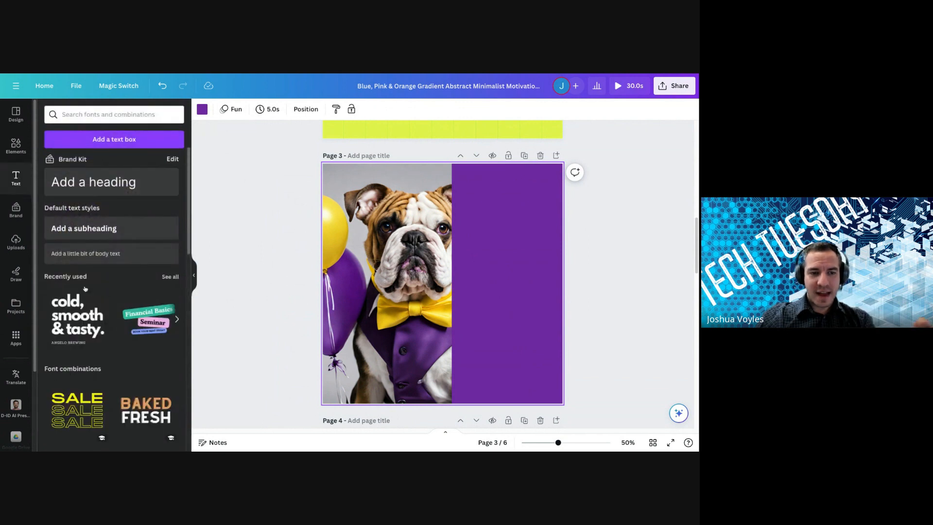
click(85, 289)
drag(377, 309, 437, 290)
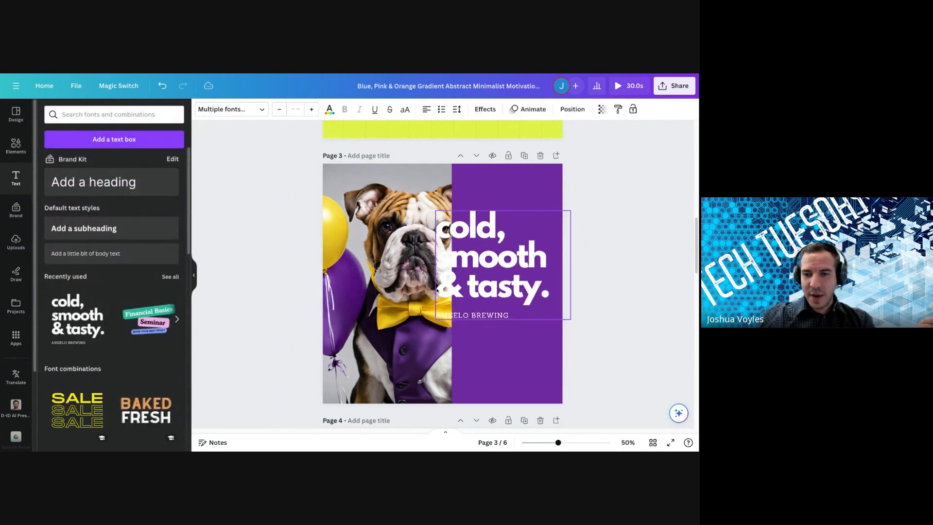
drag(570, 320, 536, 292)
drag(465, 267, 486, 237)
click(604, 290)
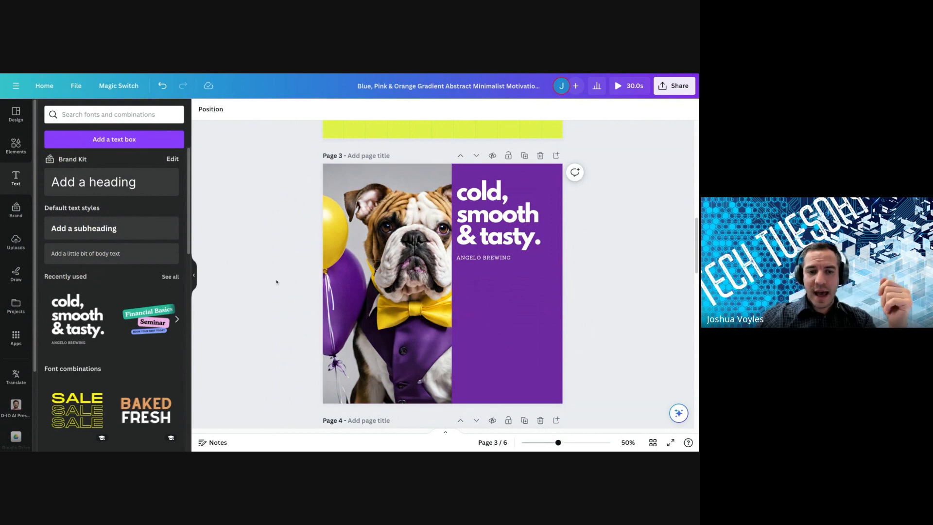
scroll(276, 282, down, 1)
scroll(276, 282, up, 1)
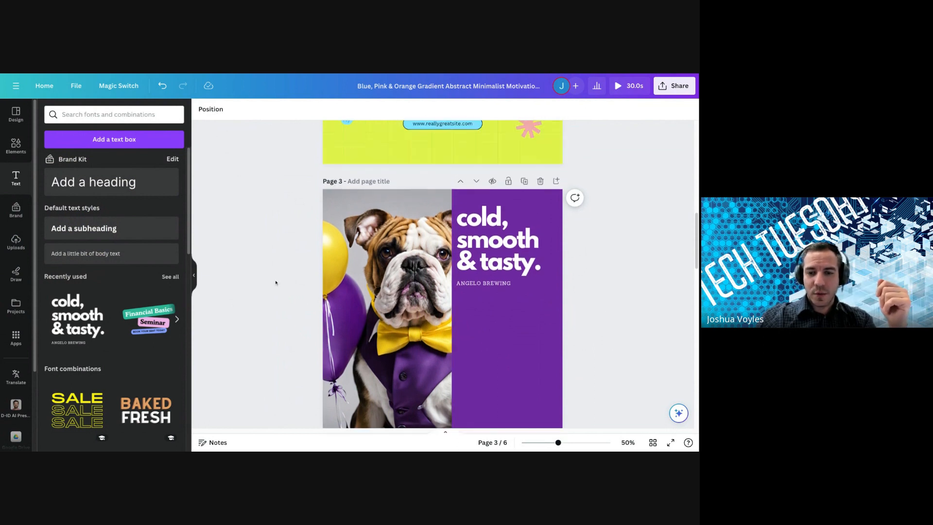
scroll(277, 282, down, 1)
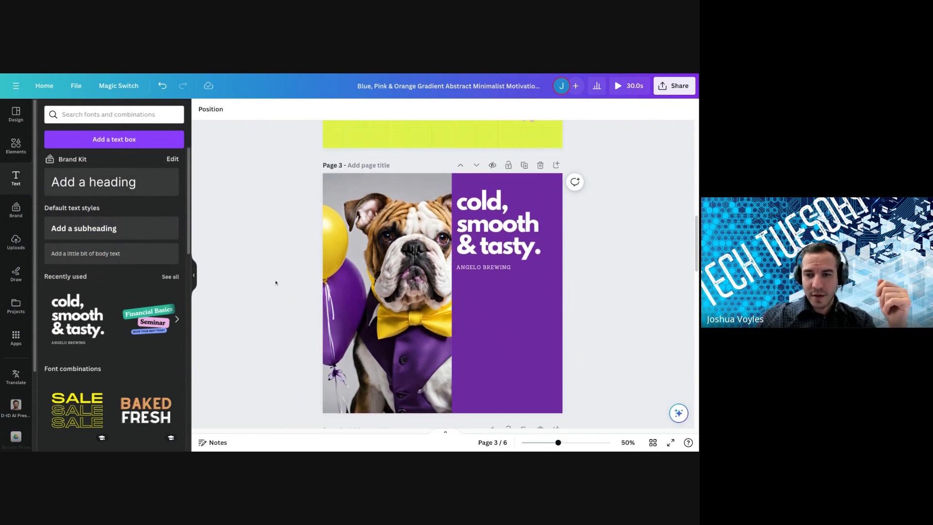
Step: Search the Canva apps for "qr" and open the QR Code app
click(16, 339)
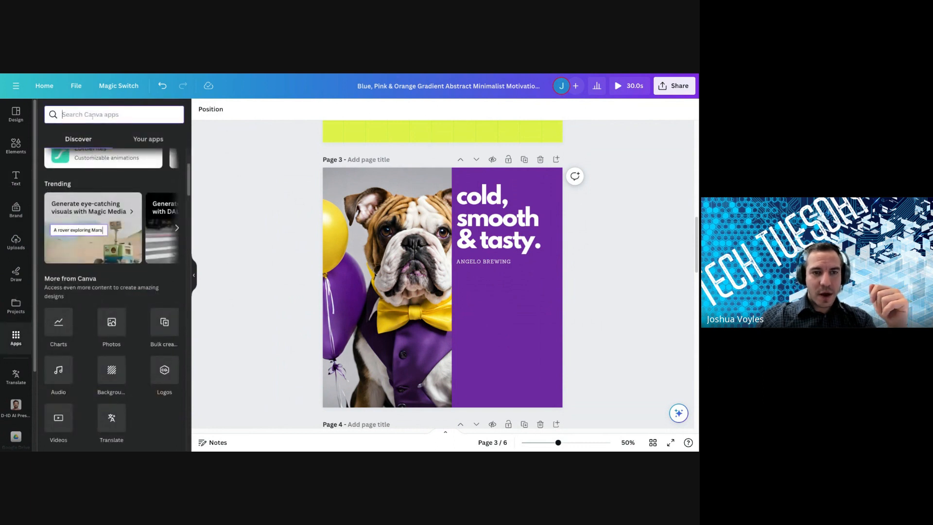
text(a)
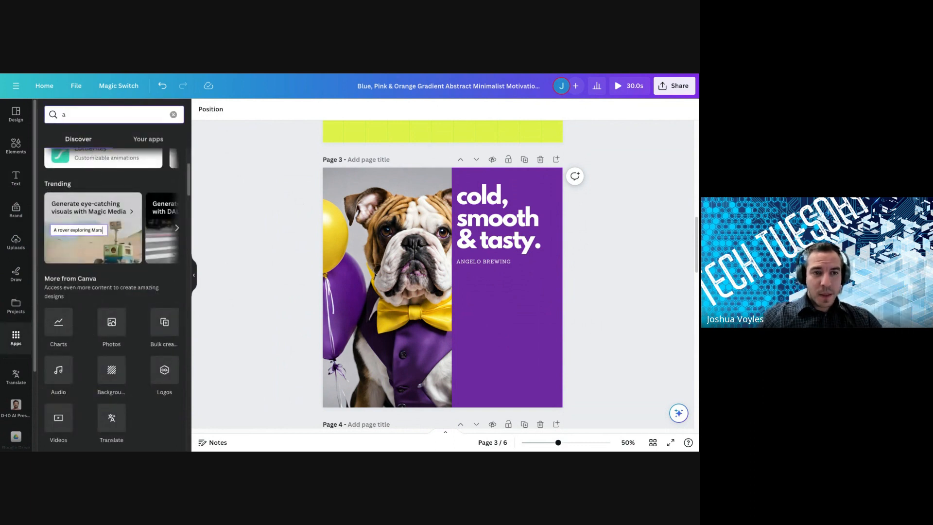
key(BackSpace)
text(qr)
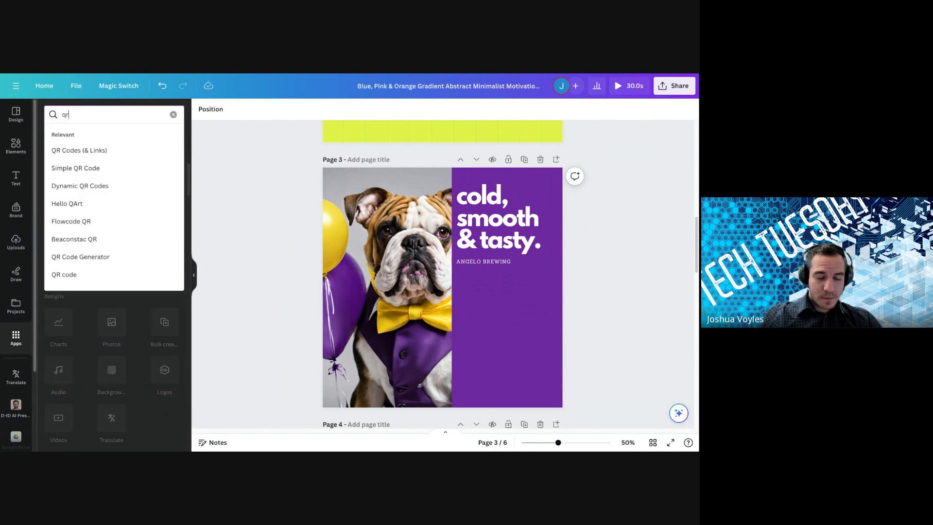
key(Return)
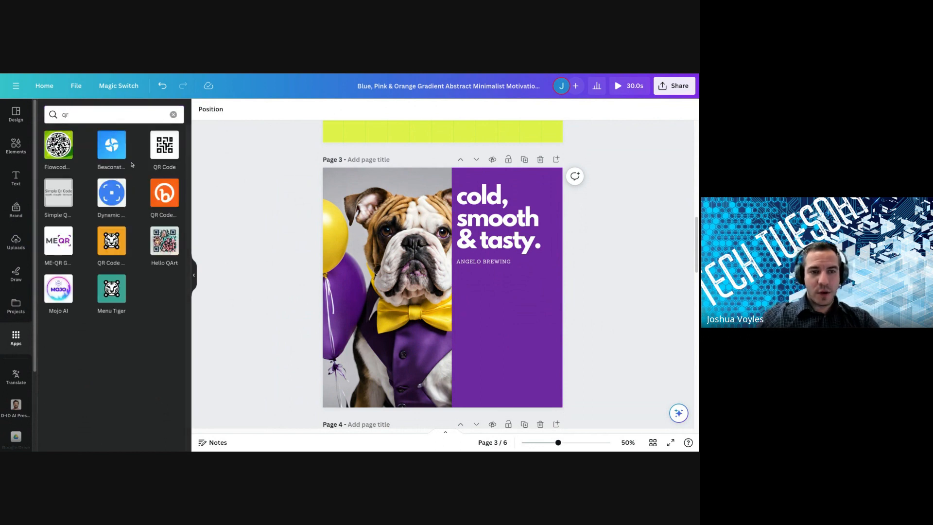
click(164, 154)
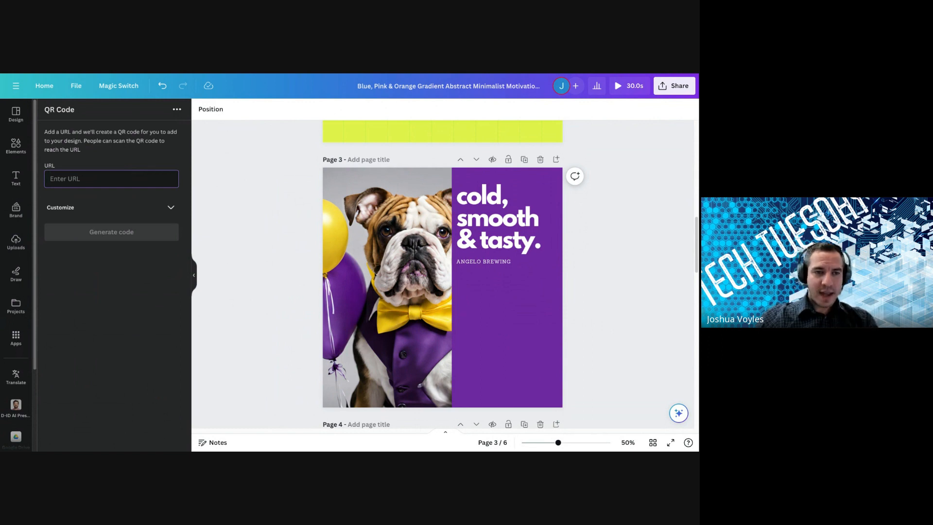
Step: Generate a QR code for youtube.com, shrink it to about half size and place it in page 3's lower-right corner
text(you)
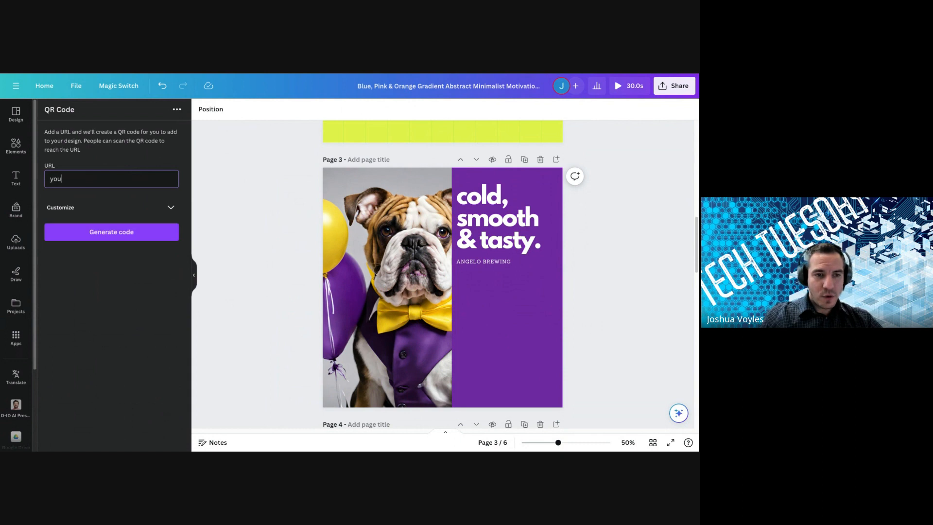
text(tube.com)
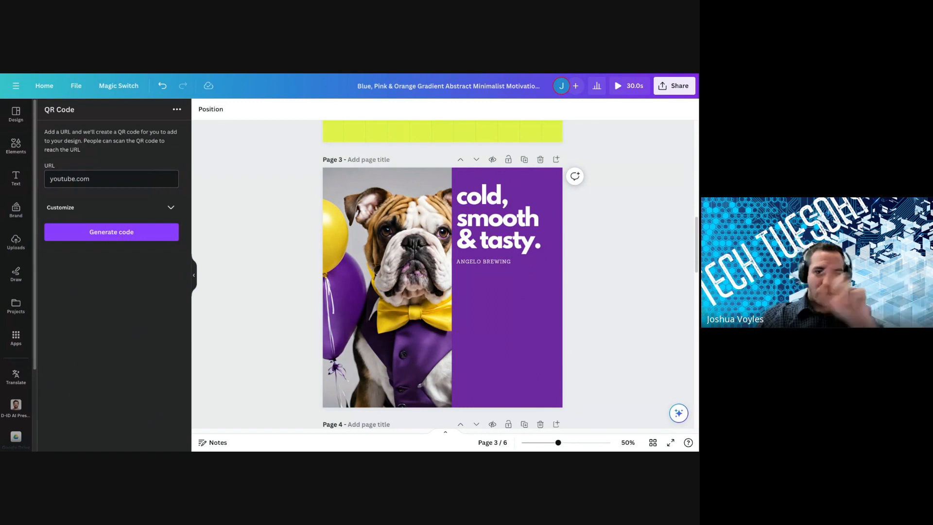
click(126, 232)
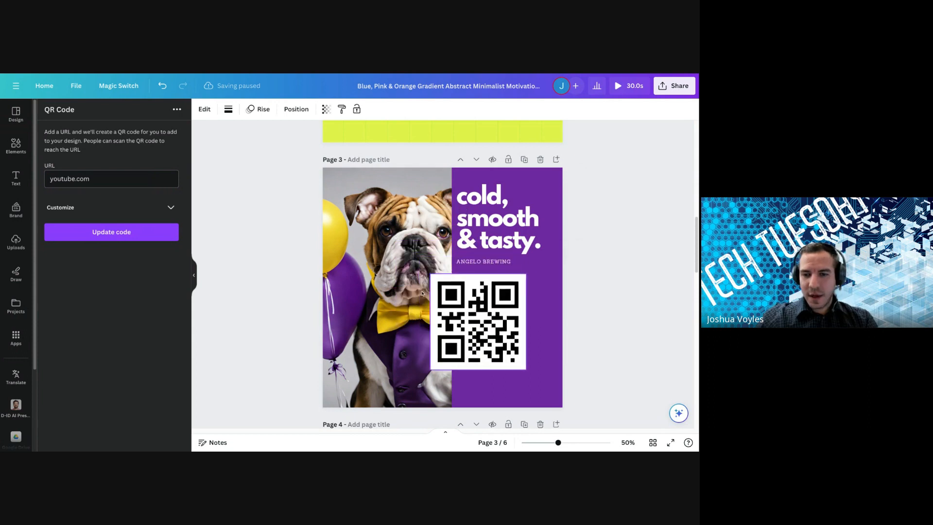
drag(458, 302, 506, 350)
click(589, 340)
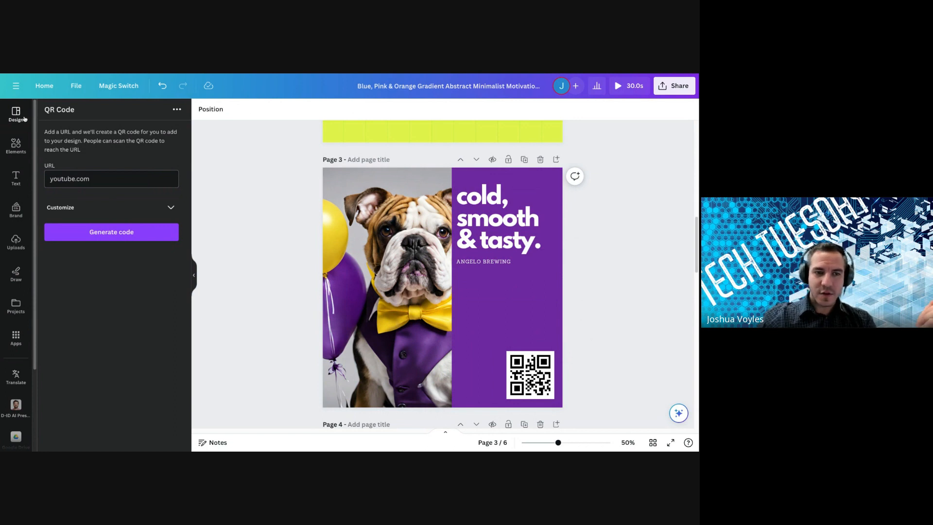
Step: Clear the app search and look through the Discover apps from the AI-powered group down to Other apps
click(16, 339)
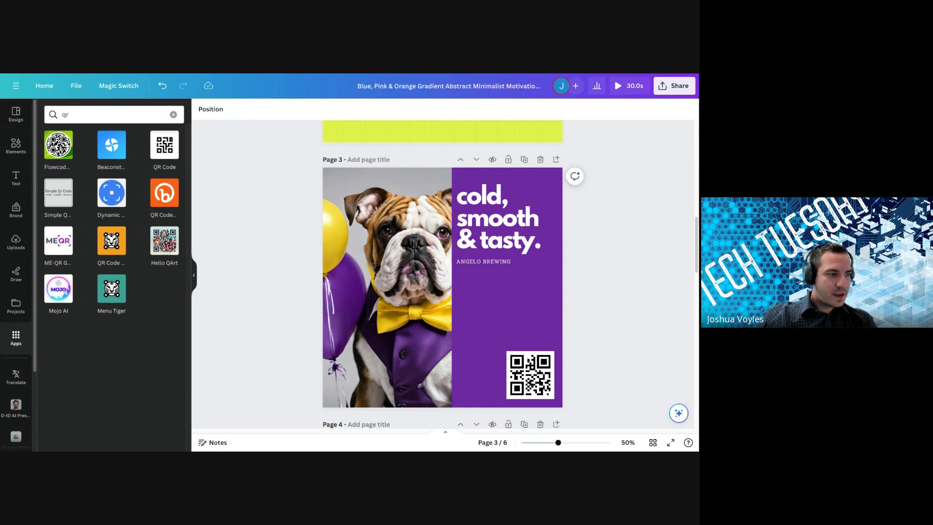
click(173, 114)
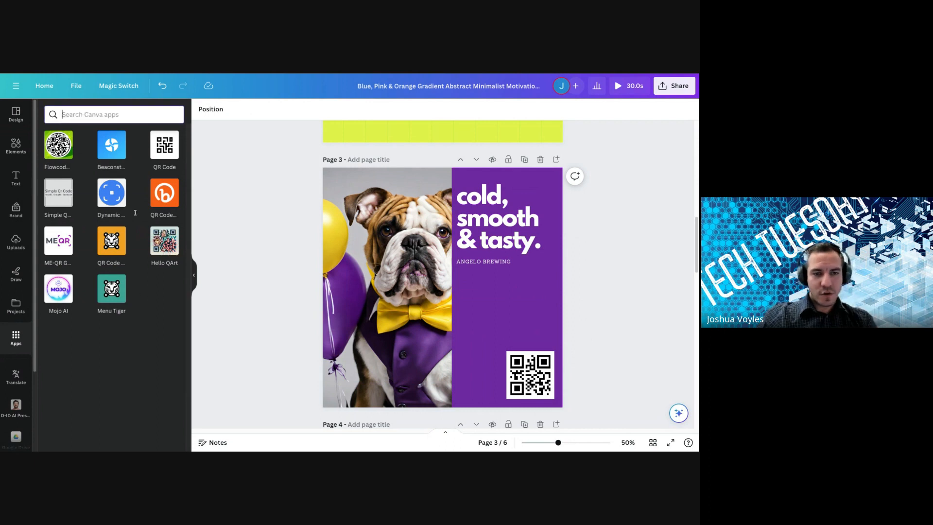
scroll(117, 325, down, 10)
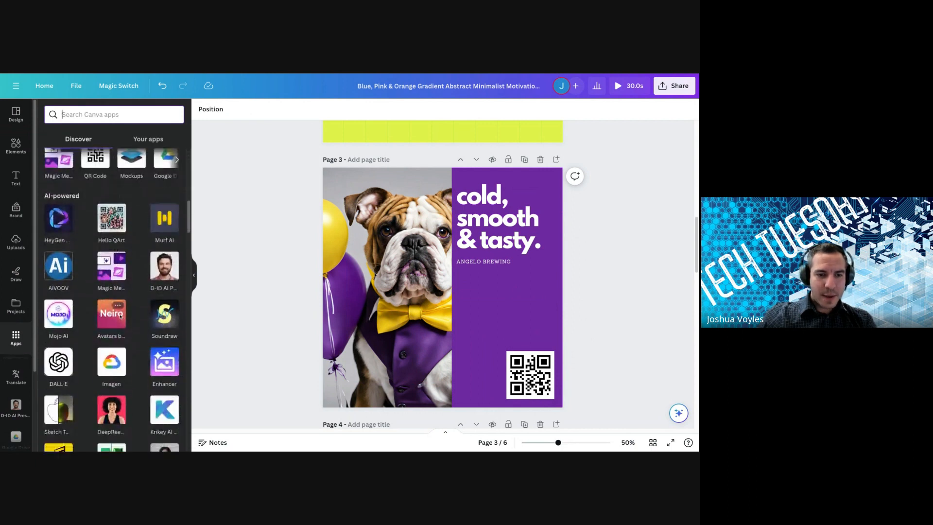
scroll(122, 315, down, 8)
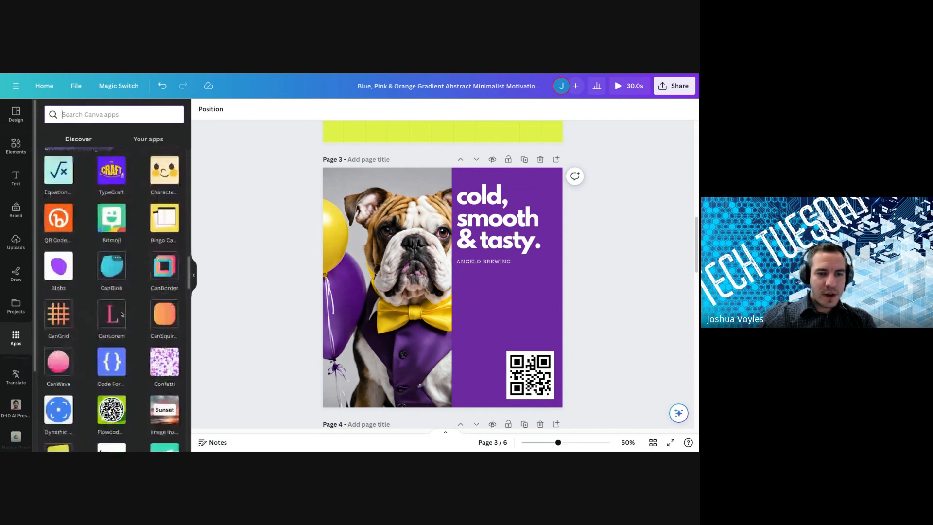
scroll(123, 313, down, 4)
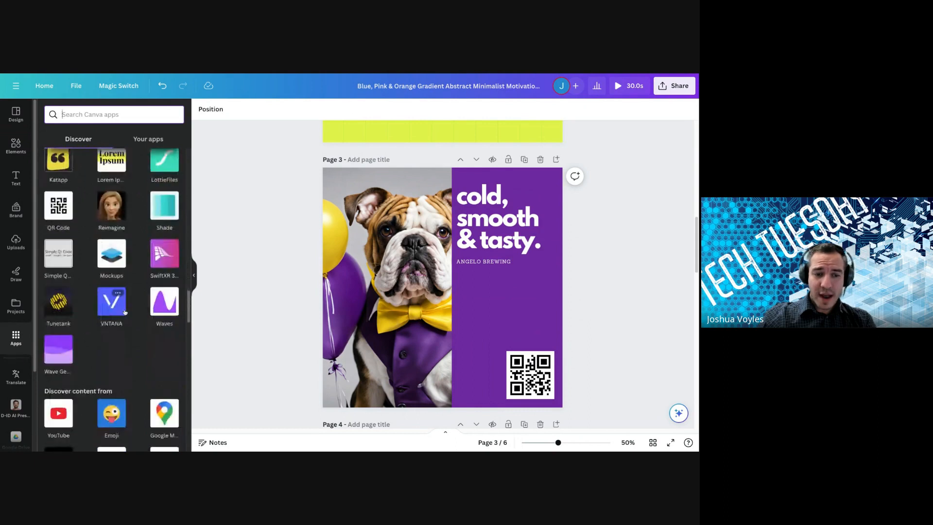
scroll(124, 312, down, 4)
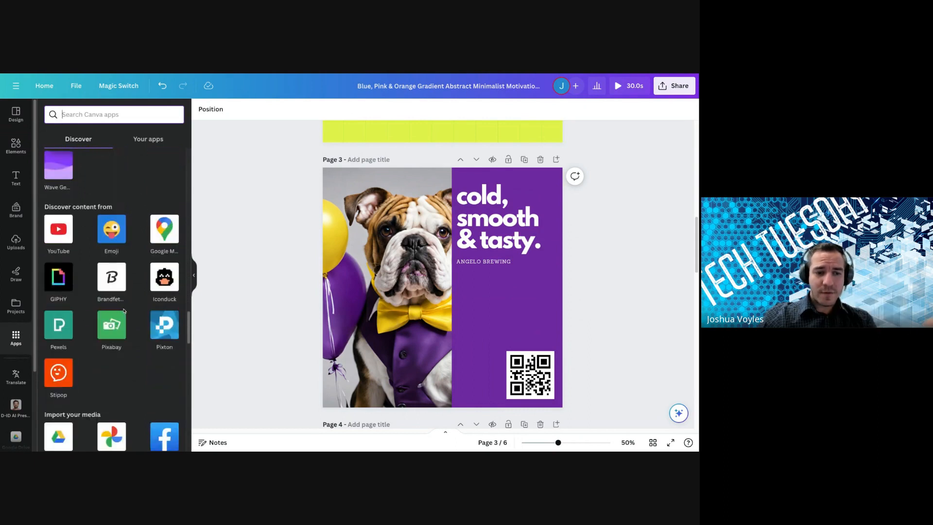
scroll(124, 312, down, 1)
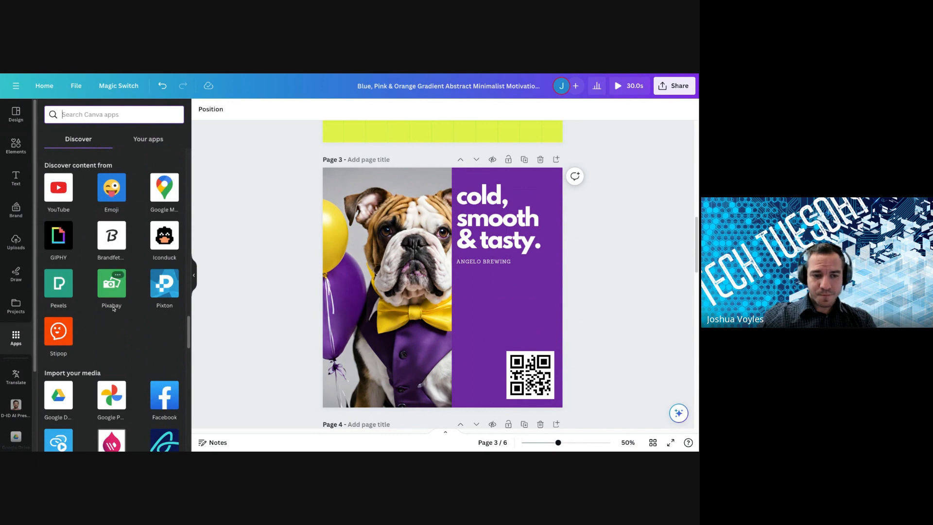
scroll(113, 308, down, 5)
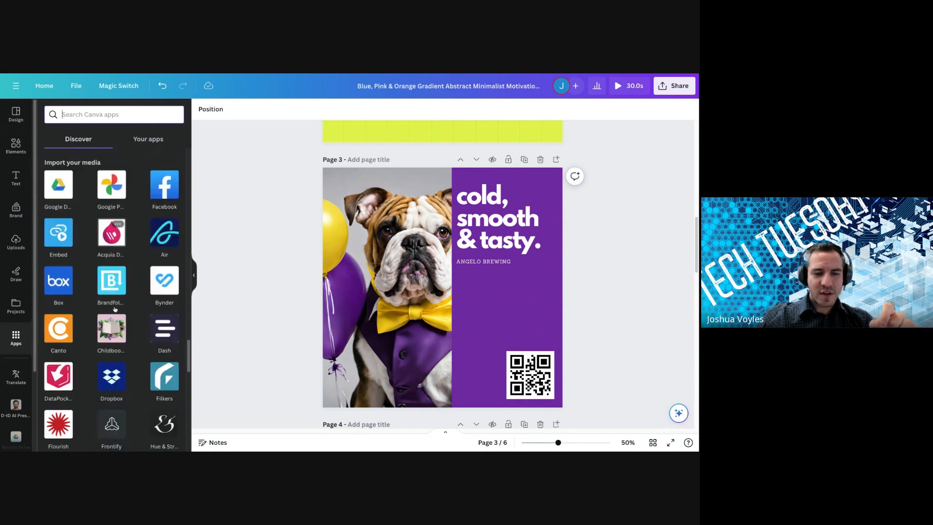
scroll(115, 309, down, 6)
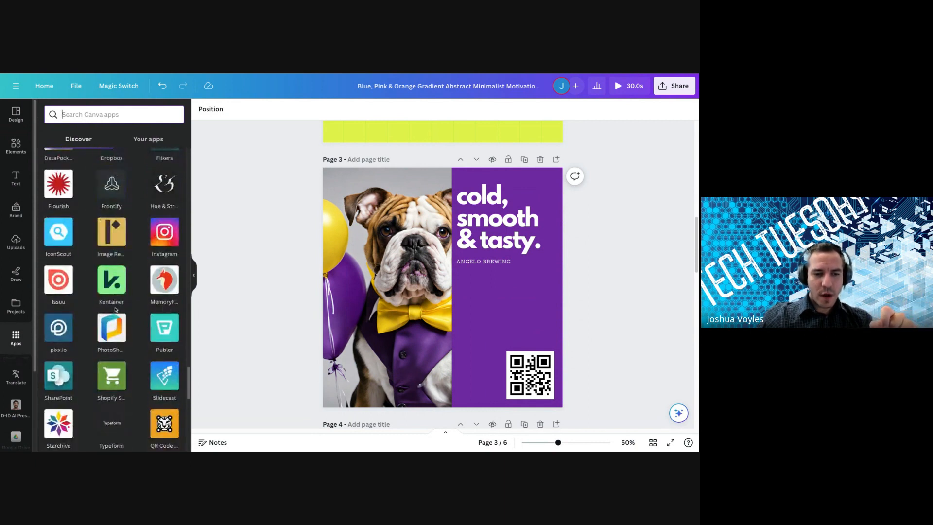
scroll(115, 309, down, 4)
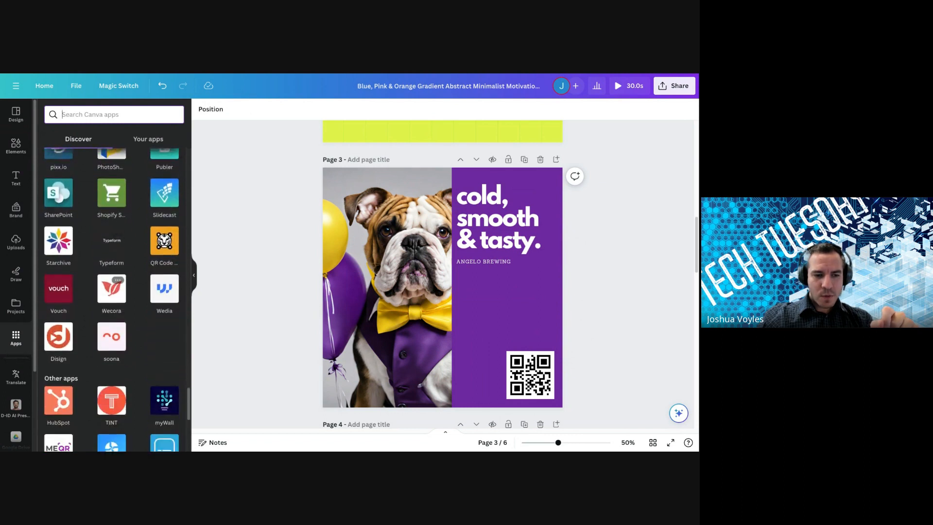
Step: Look back through the Discover apps from the Other apps group up to the AI-powered group
scroll(116, 309, up, 10)
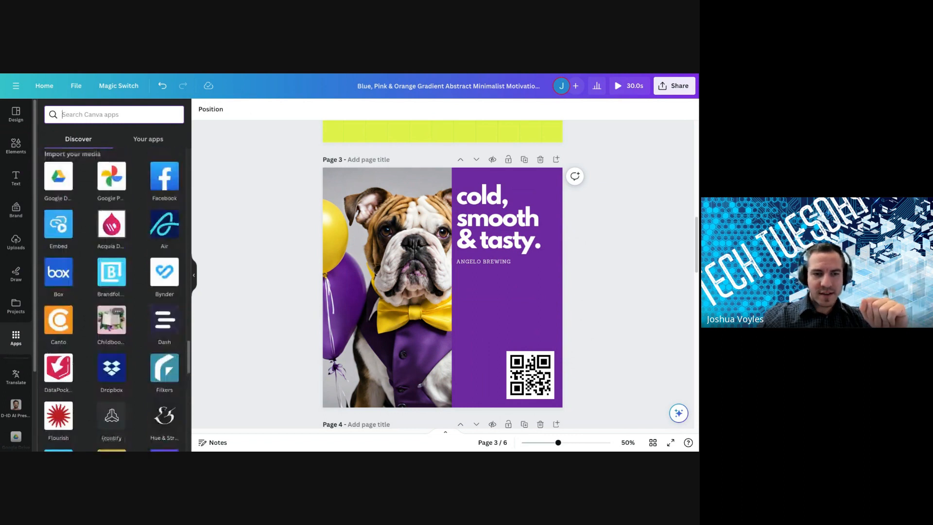
scroll(115, 309, down, 10)
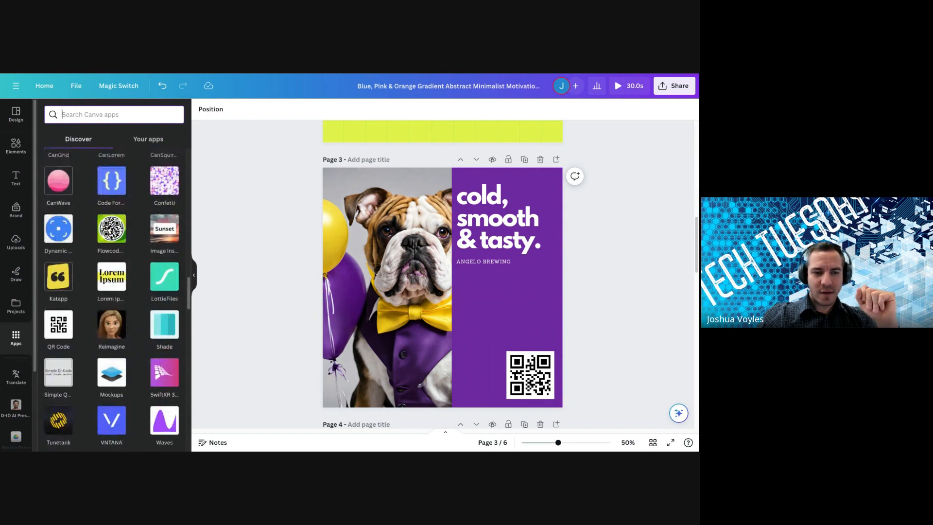
scroll(115, 309, up, 6)
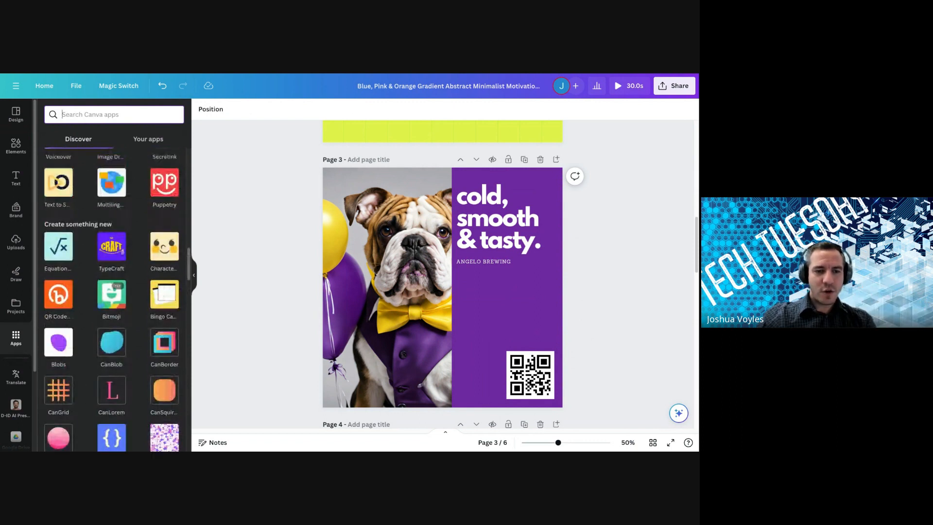
scroll(102, 301, up, 5)
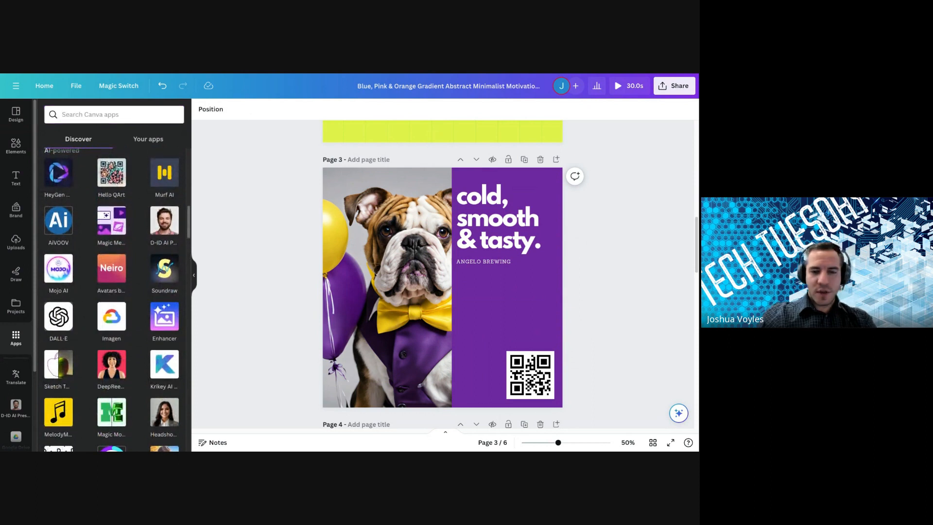
scroll(442, 274, up, 2)
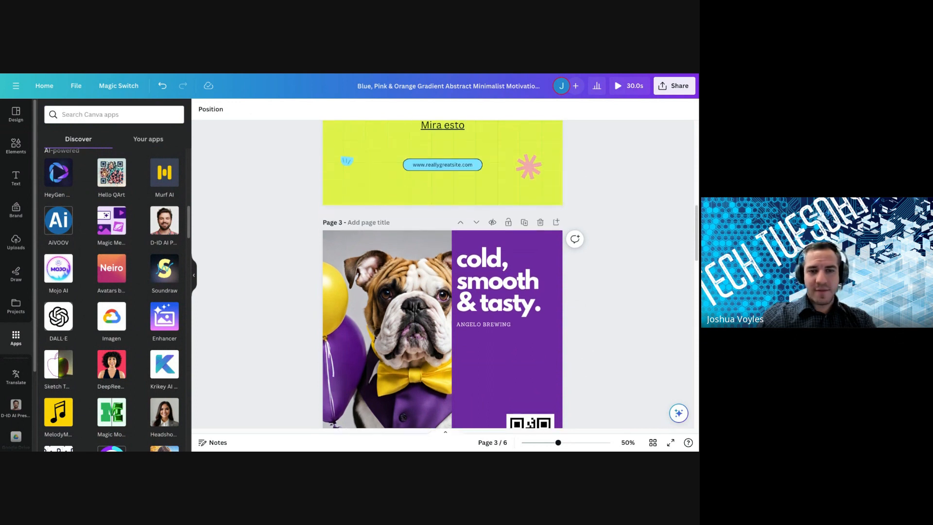
Step: Open the Magic Studio page from the home page and skim its tools down to Magic Edit, Magic Grab and Magic Expand
click(44, 85)
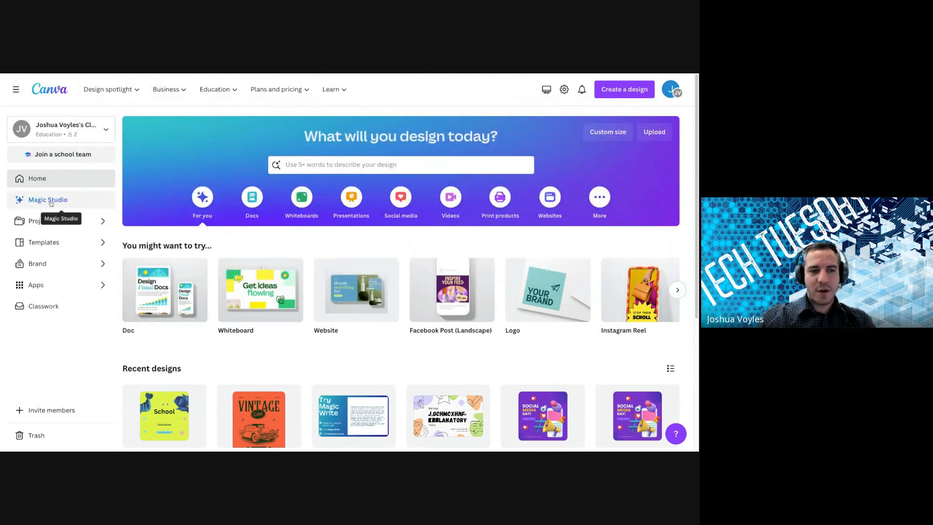
click(51, 203)
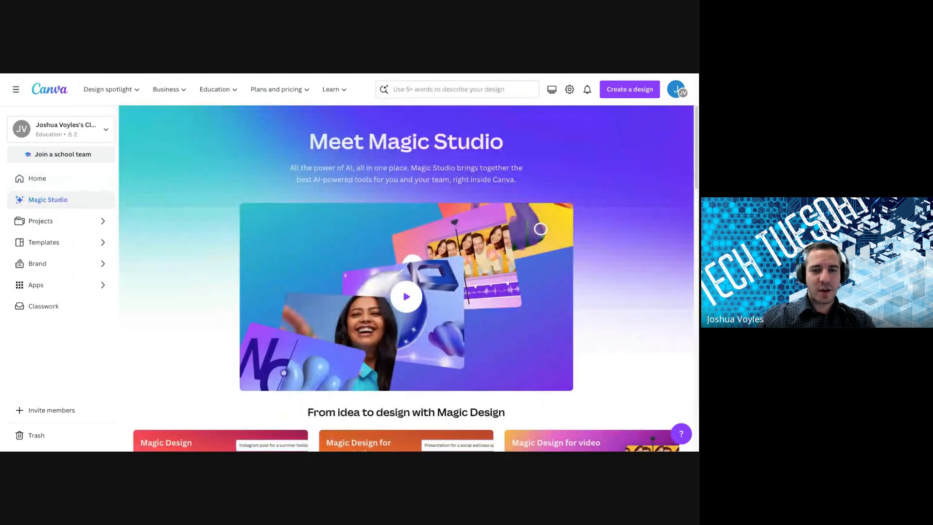
scroll(625, 252, down, 10)
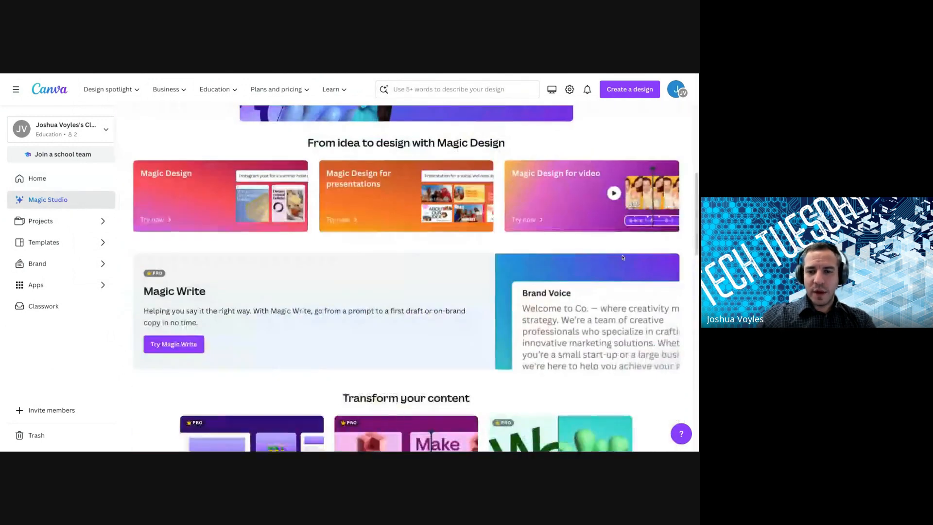
scroll(625, 261, down, 4)
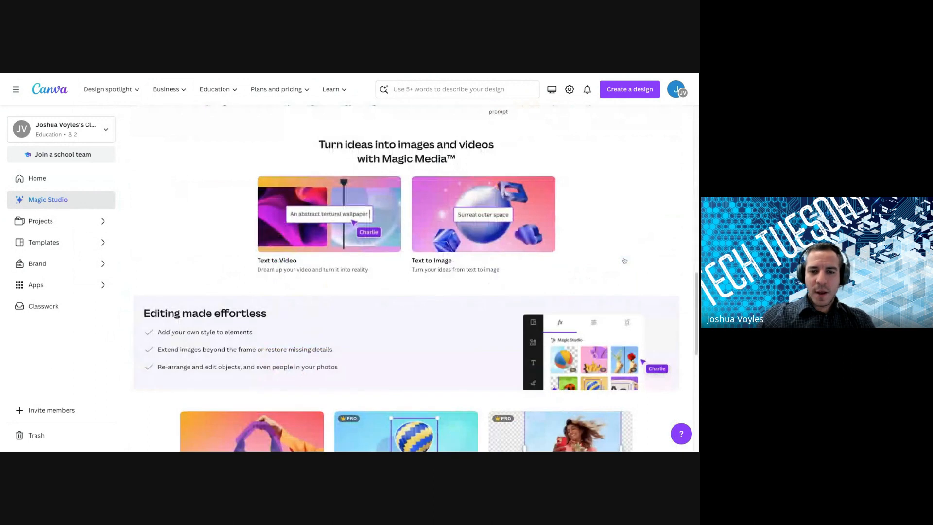
scroll(625, 261, down, 1)
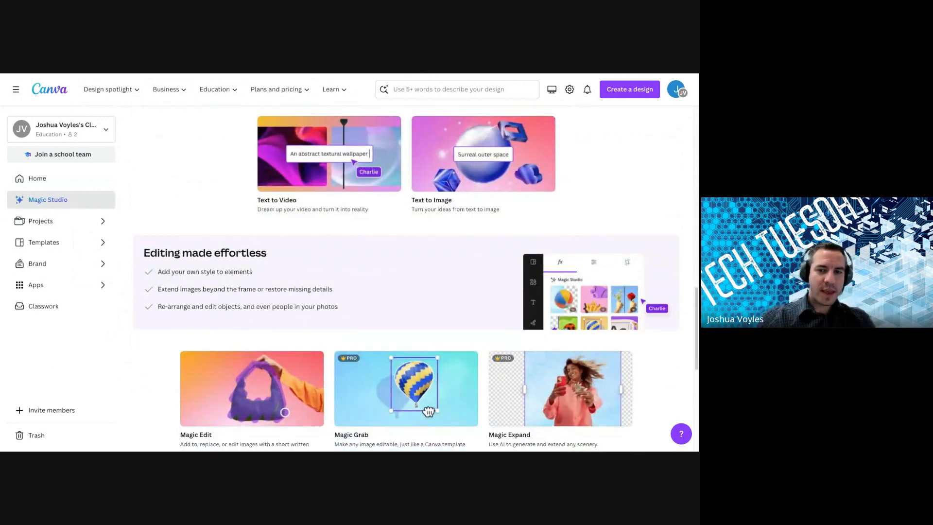
scroll(406, 280, up, 5)
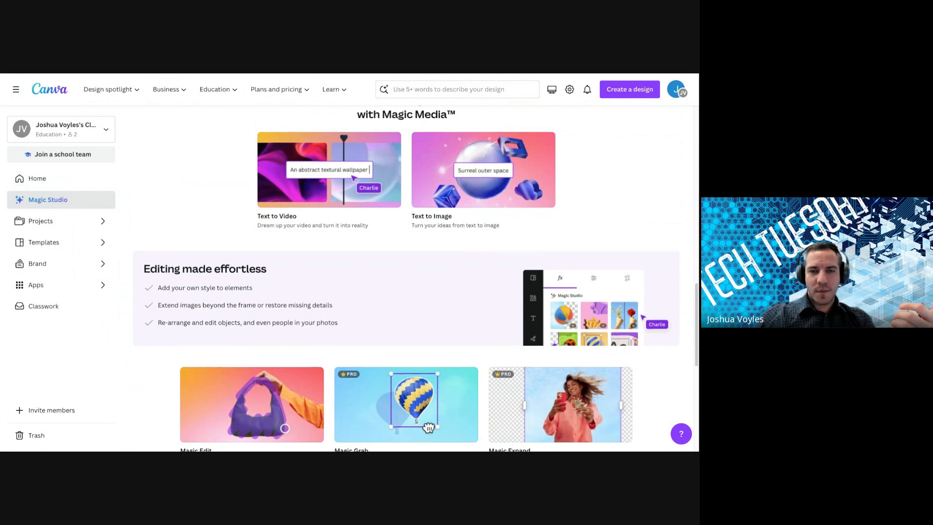
scroll(406, 280, up, 8)
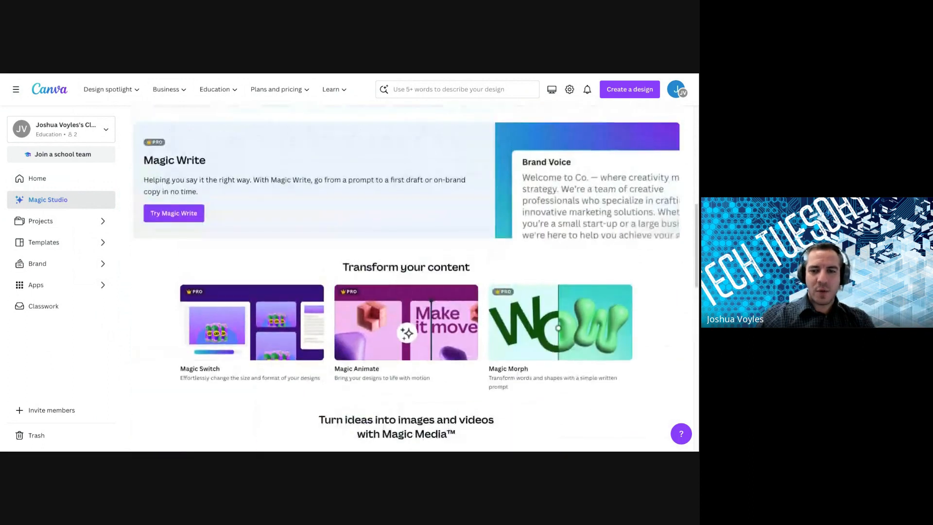
scroll(342, 251, up, 3)
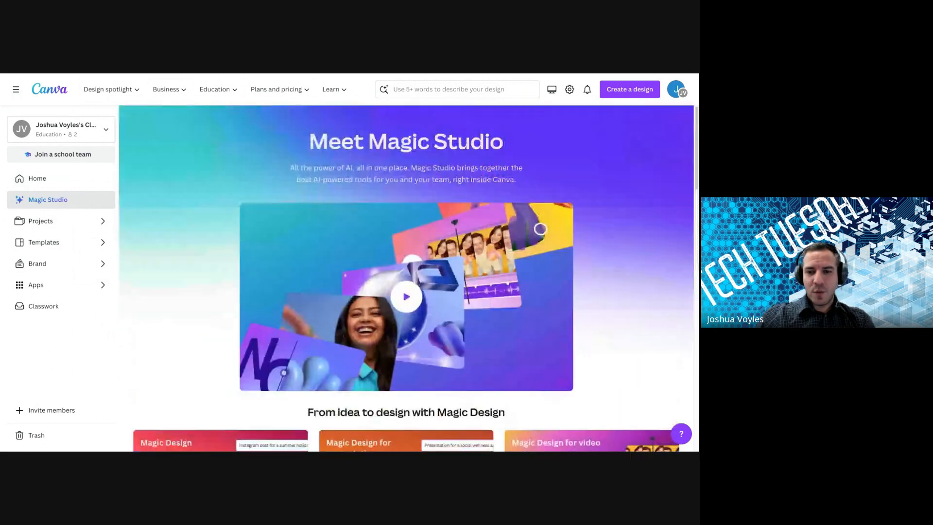
Step: Examine the Magic Studio sections from Transform your content through Magic Media and the editing tools to the AI Apps
scroll(342, 251, down, 5)
scroll(342, 251, down, 7)
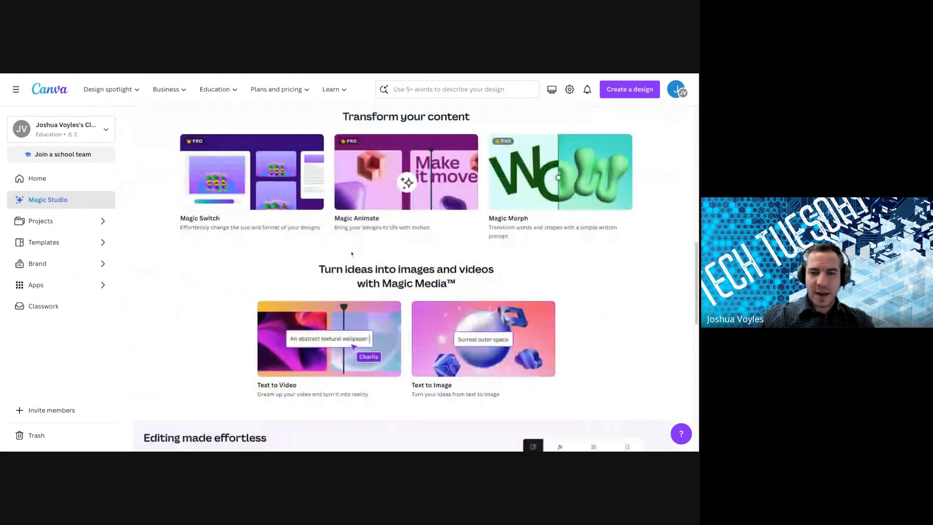
scroll(422, 294, up, 3)
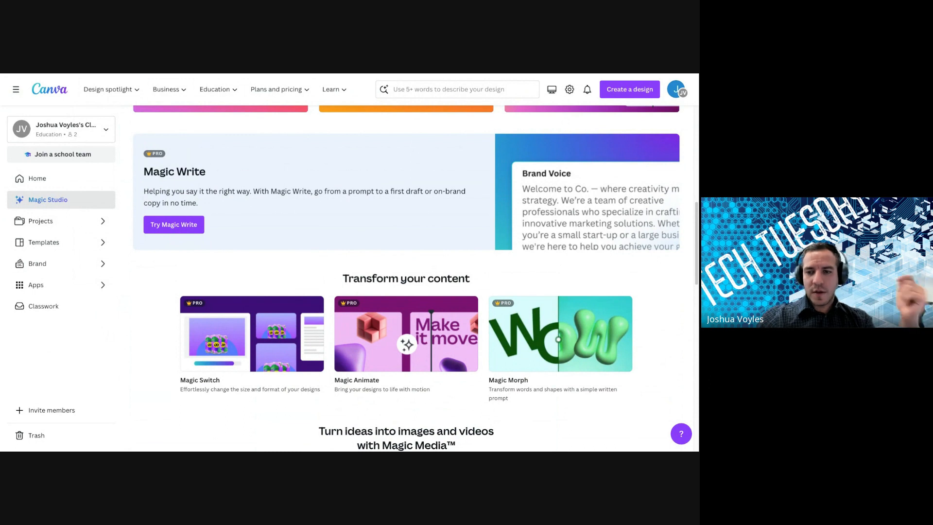
scroll(406, 278, down, 1)
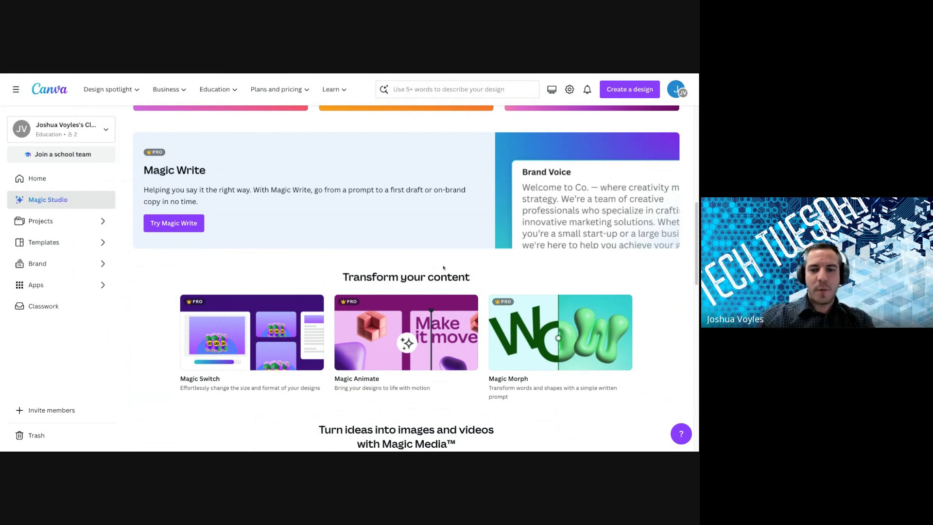
scroll(437, 291, down, 2)
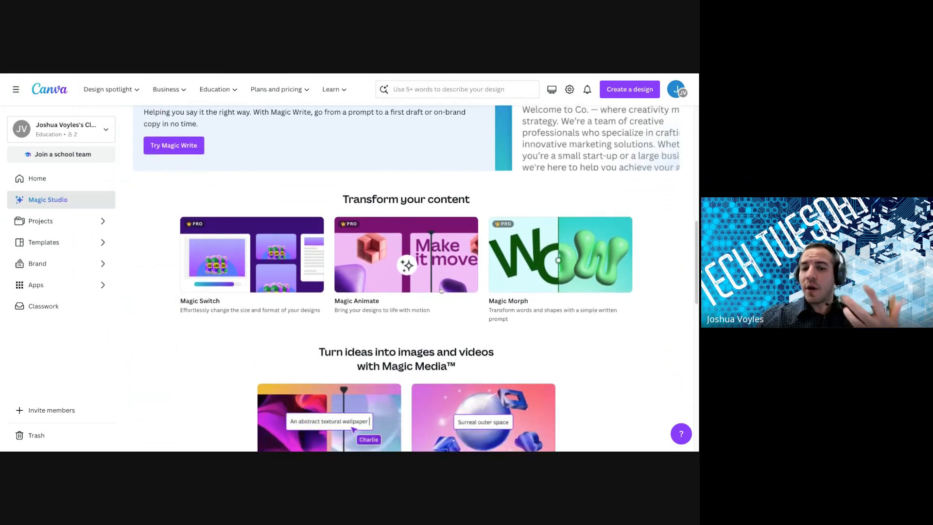
scroll(441, 287, down, 3)
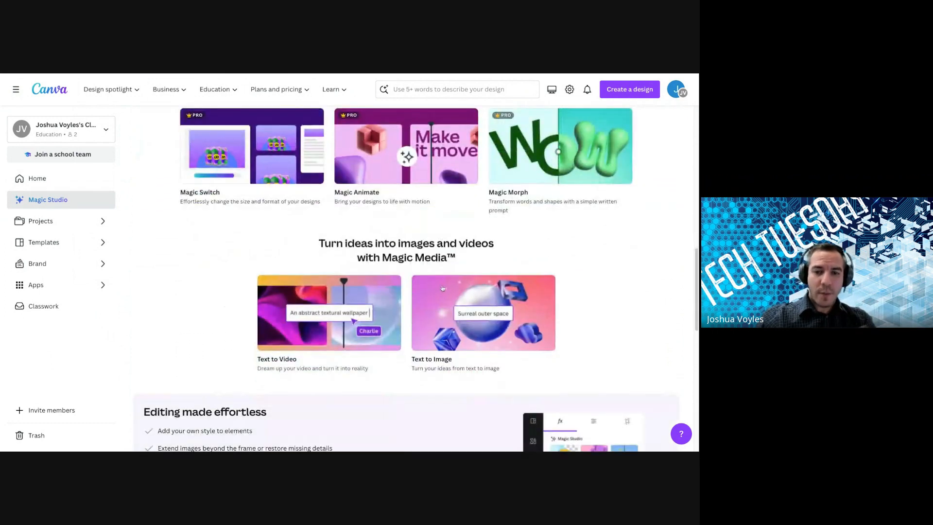
scroll(442, 289, down, 2)
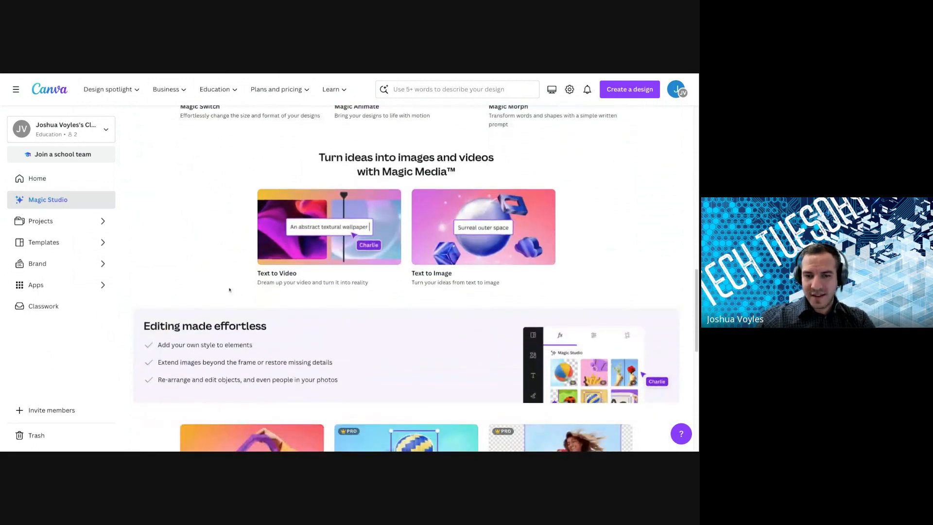
scroll(355, 220, down, 7)
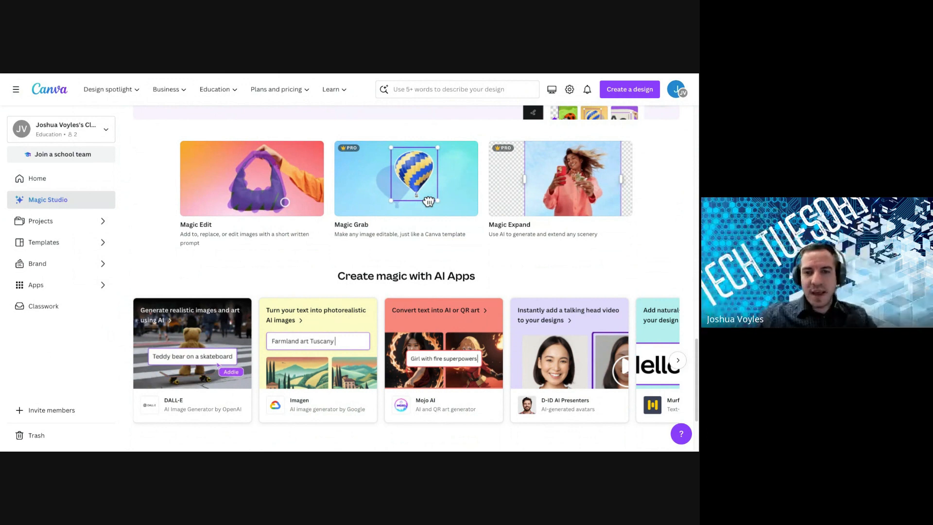
scroll(553, 201, down, 2)
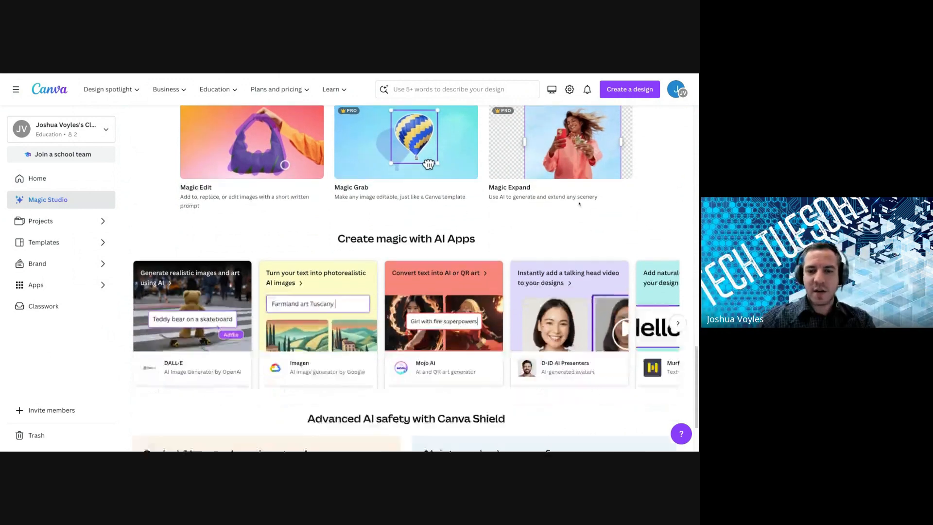
scroll(553, 201, up, 15)
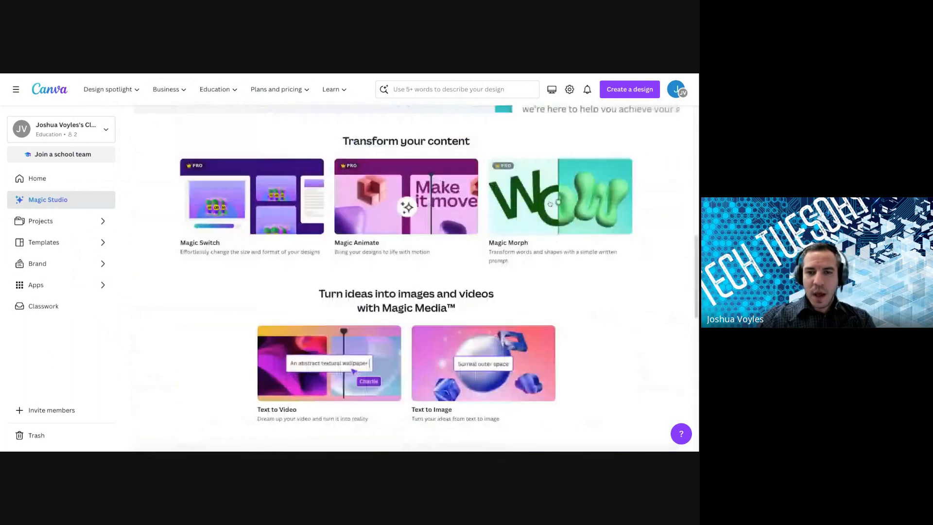
scroll(550, 204, up, 4)
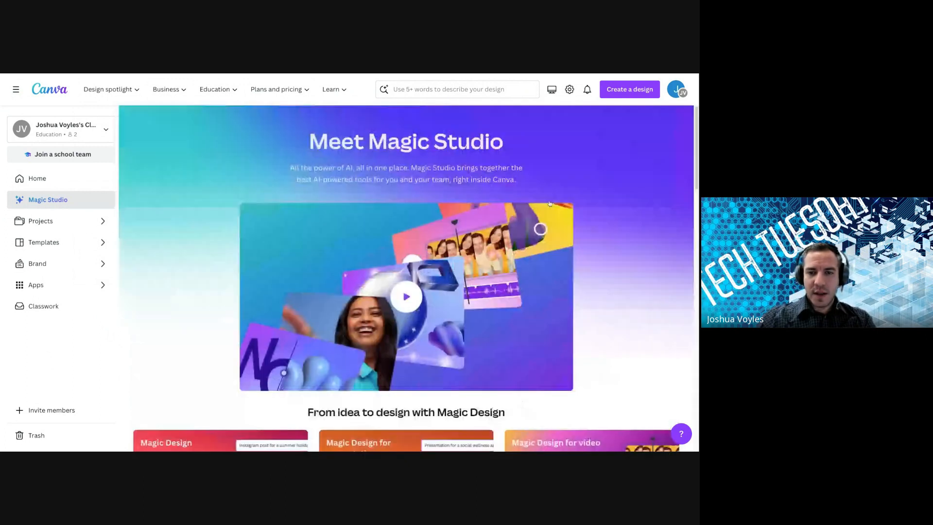
Step: Return to the home page and open the Magic Studio Magic Write presentation from the recent designs
click(15, 90)
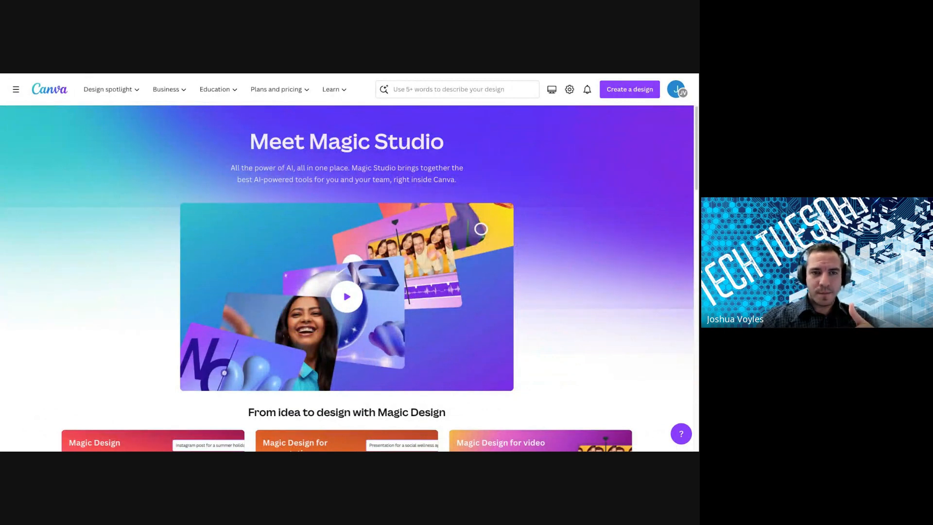
key(alt+Left)
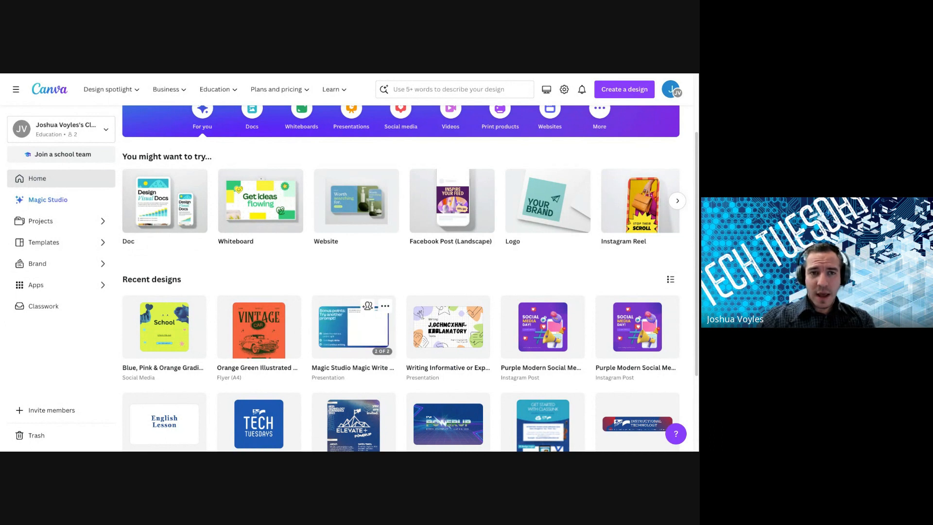
click(354, 326)
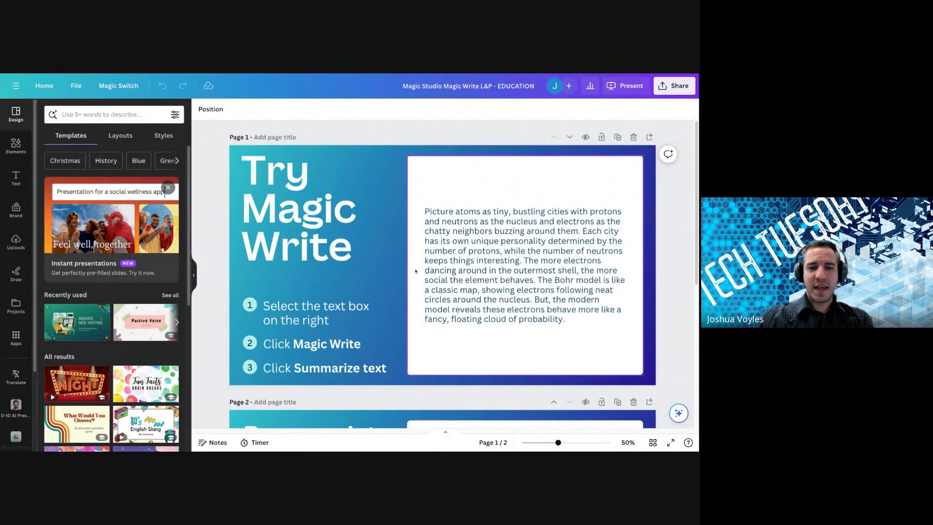
Step: Apply Magic Write's Continue writing to the atoms paragraph on page 1 and undo the generated text
click(445, 254)
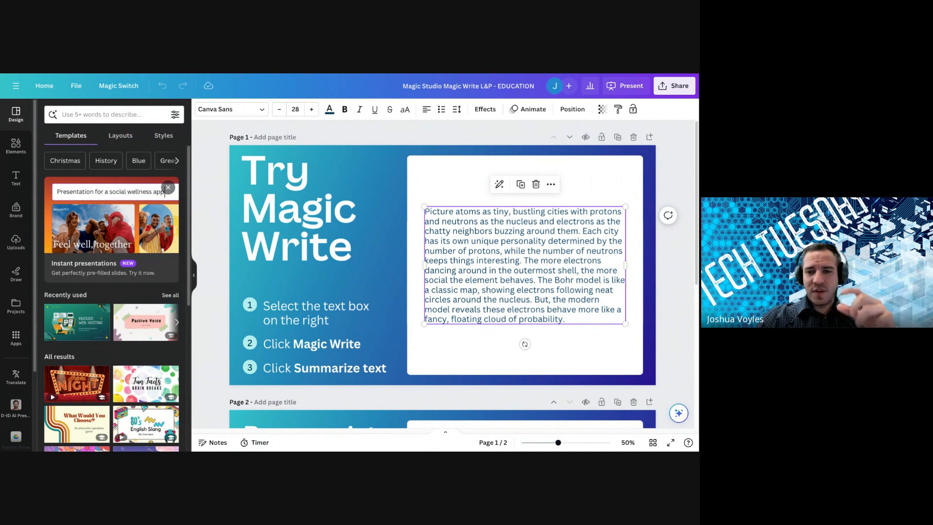
click(319, 235)
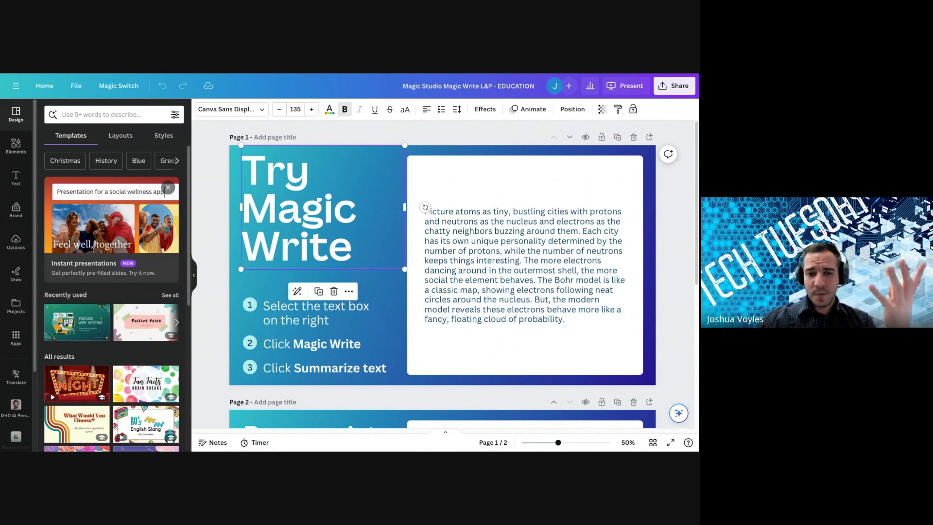
click(576, 295)
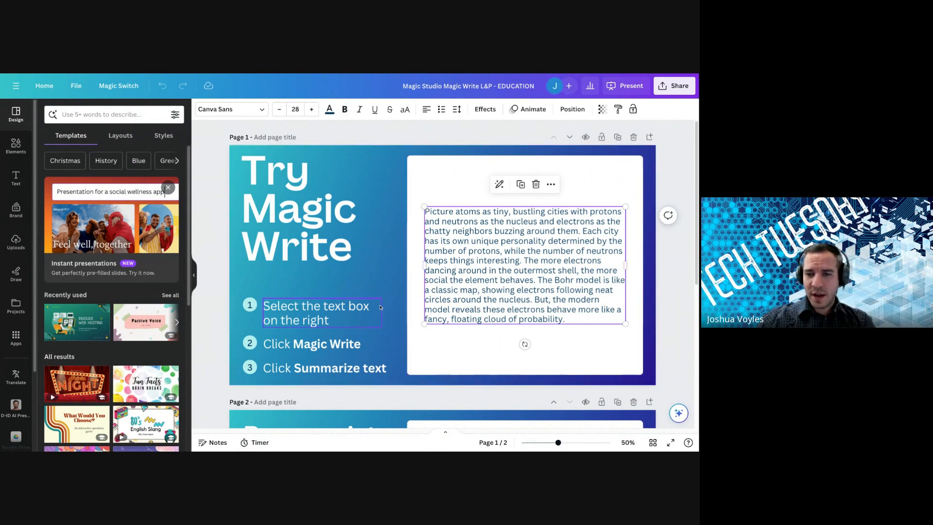
click(499, 184)
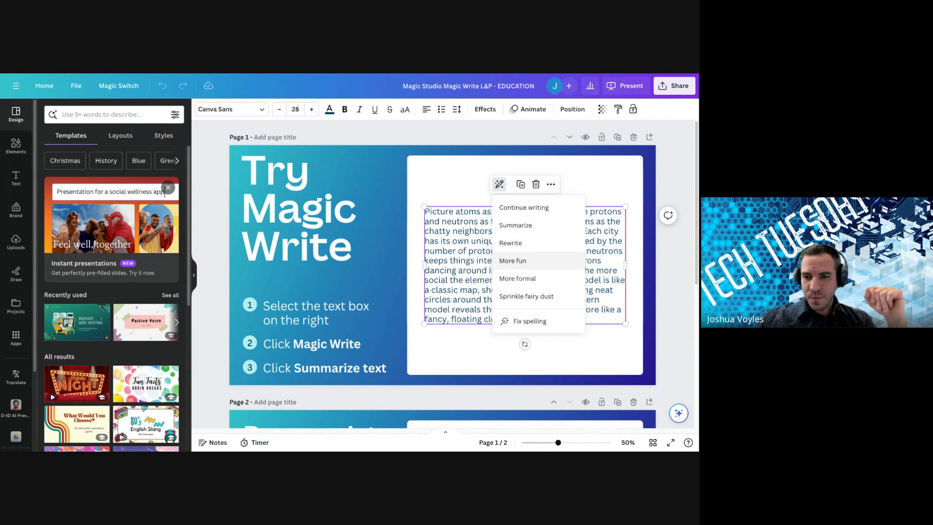
click(521, 208)
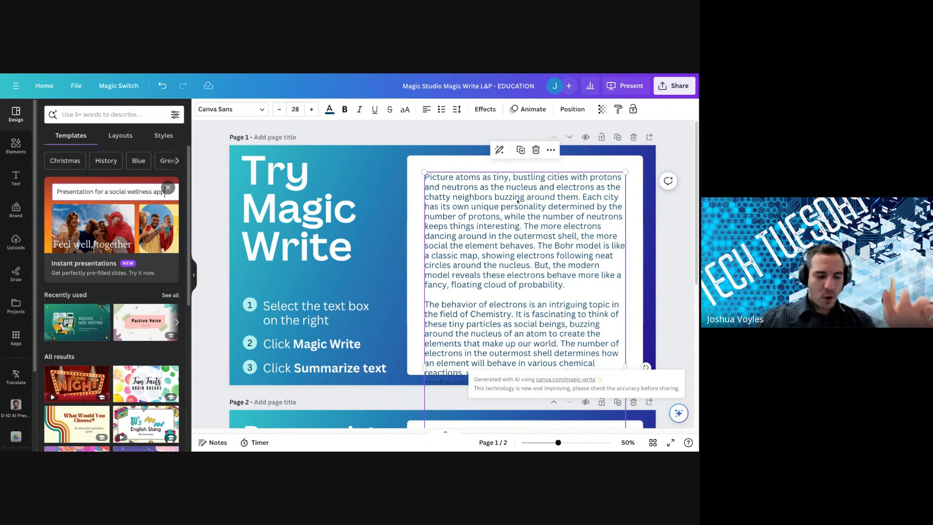
key(ctrl+z)
key(ctrl+z)
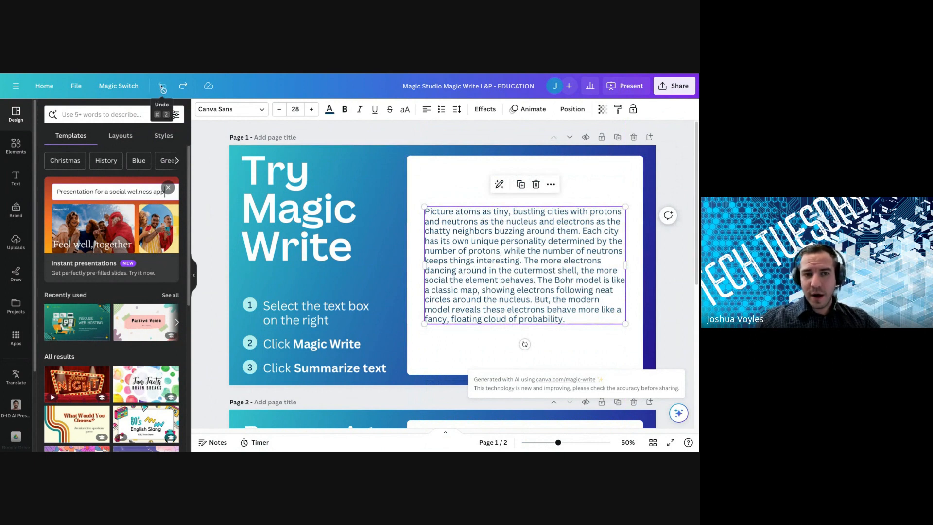
Step: Summarize the atoms paragraph on page 1 with Magic Write and deselect the text box
click(499, 184)
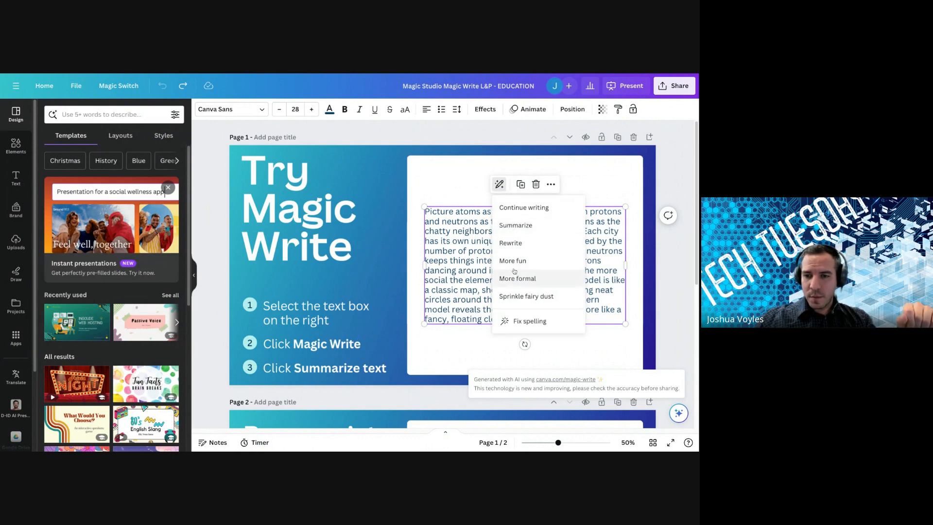
click(516, 225)
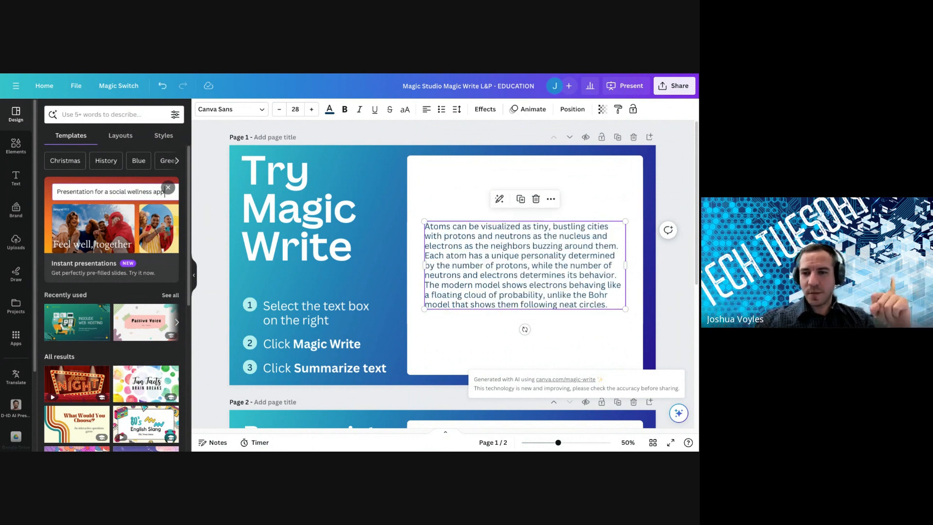
click(673, 286)
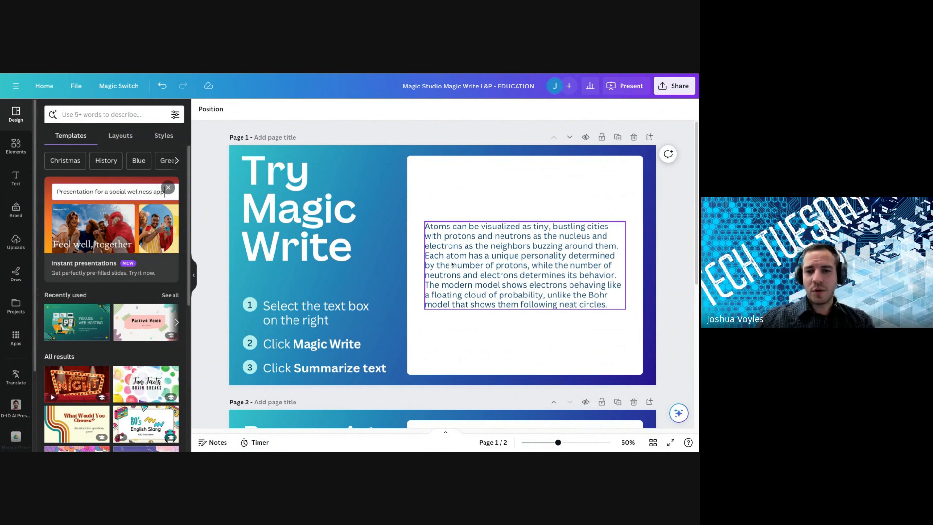
Step: Translate all pages into Chinese (Traditional) as a copy with Magic Switch and open the translated presentation
click(281, 216)
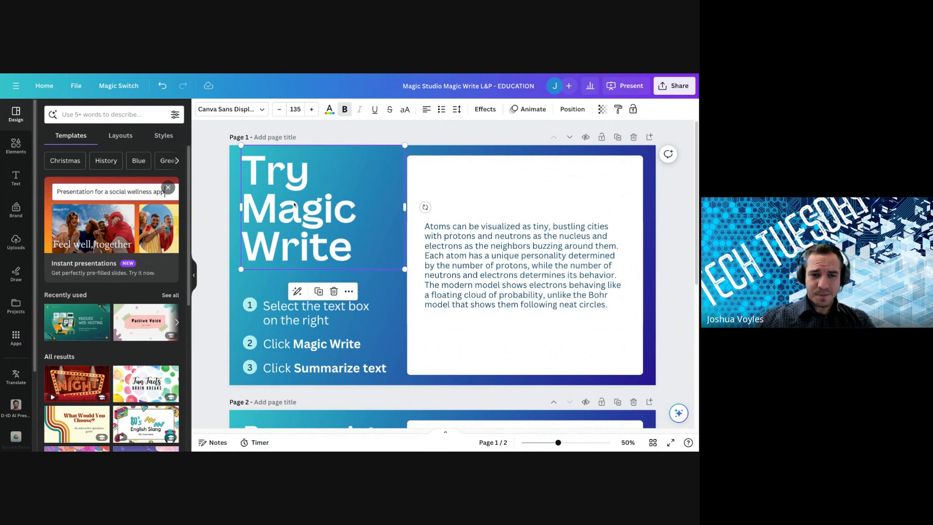
click(115, 88)
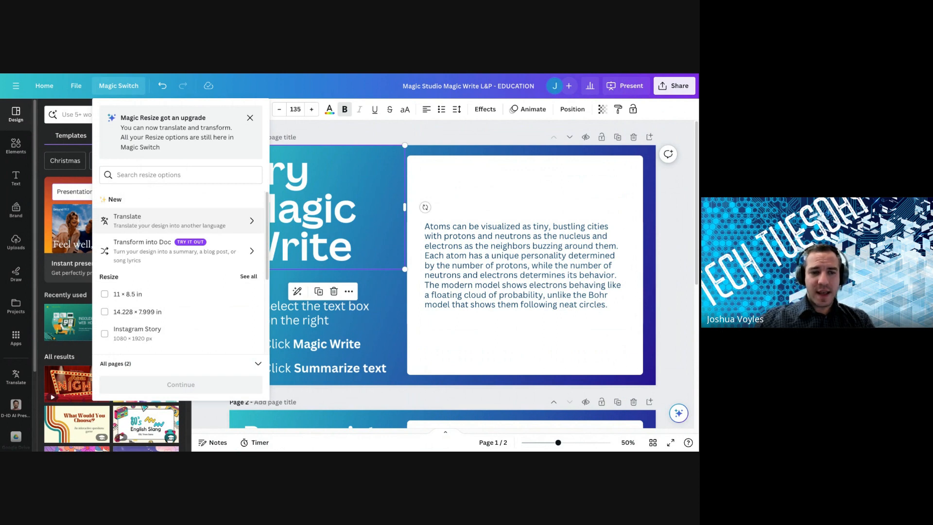
click(105, 221)
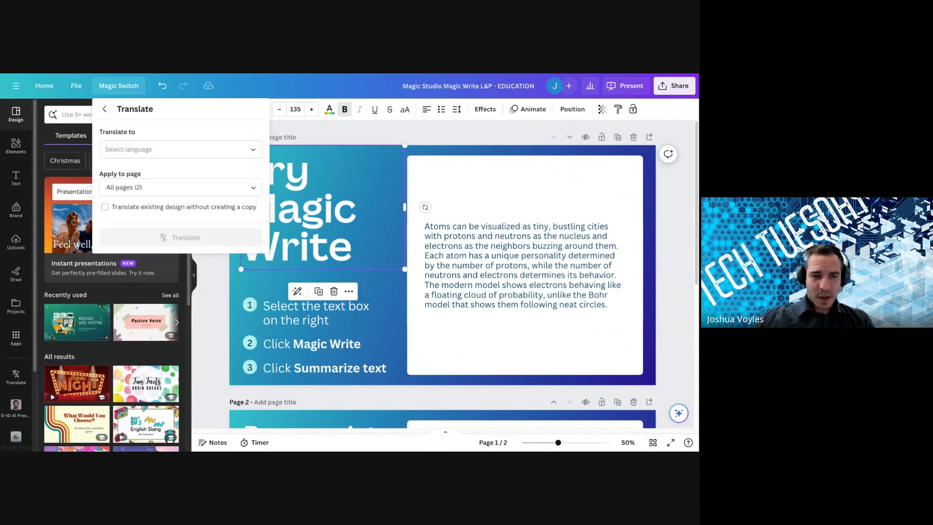
click(133, 153)
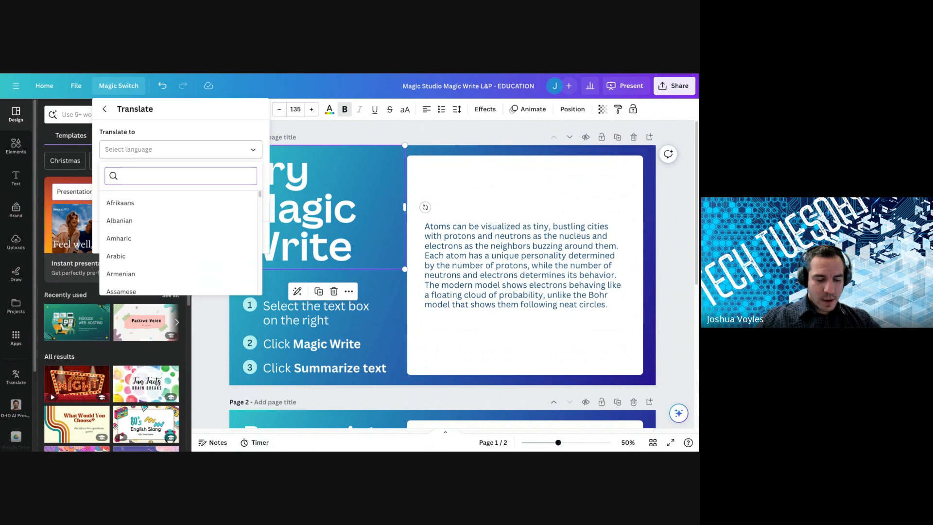
text(man)
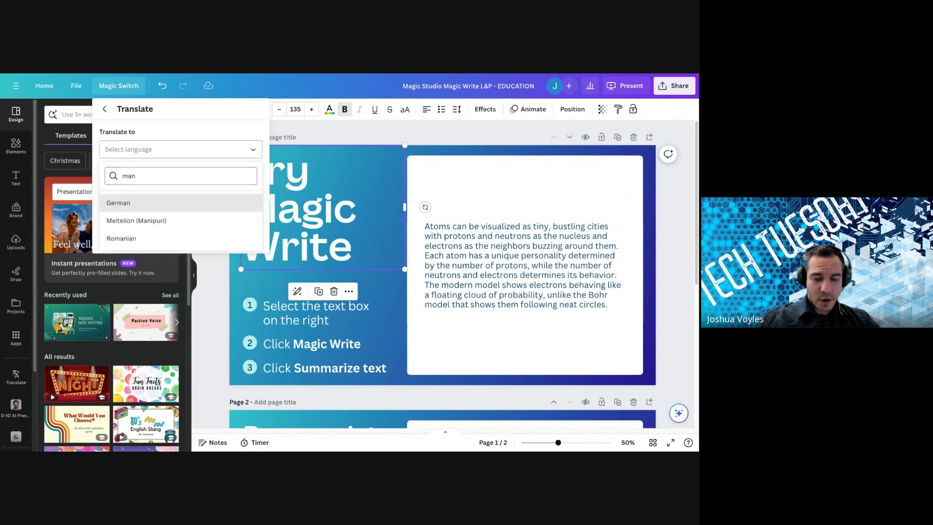
key(BackSpace)
key(BackSpace)
key(BackSpace)
text(ch)
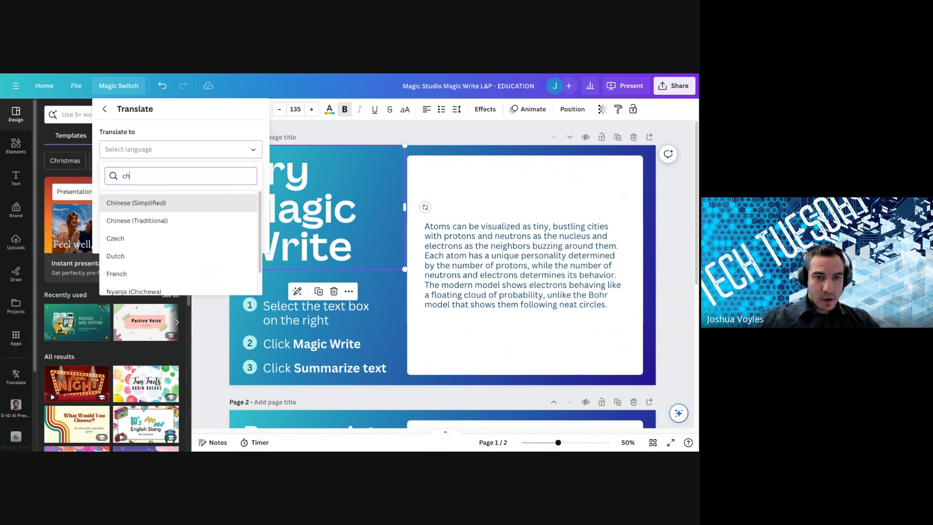
click(140, 221)
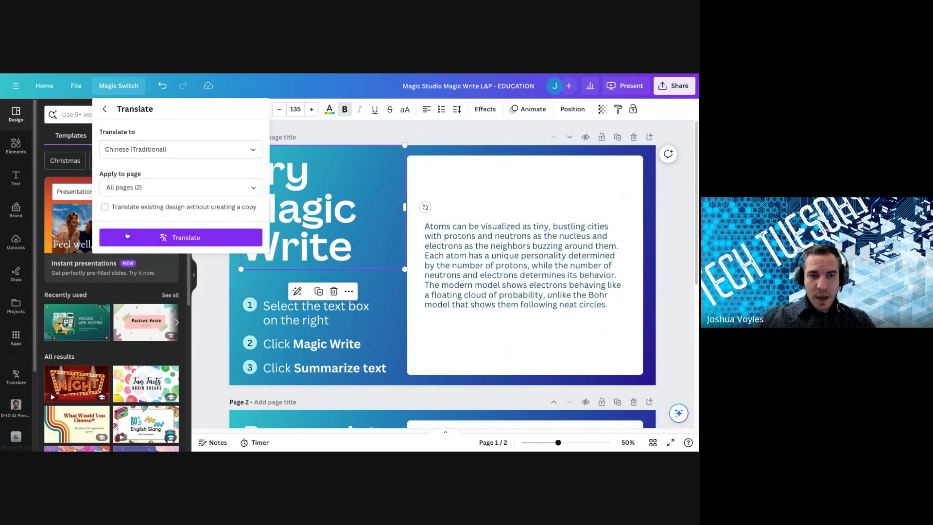
click(146, 240)
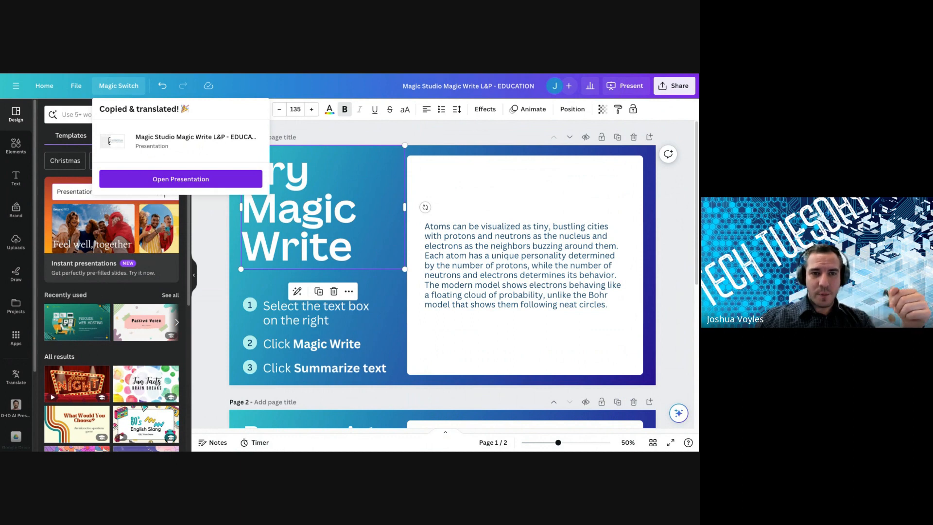
key(ctrl+Tab)
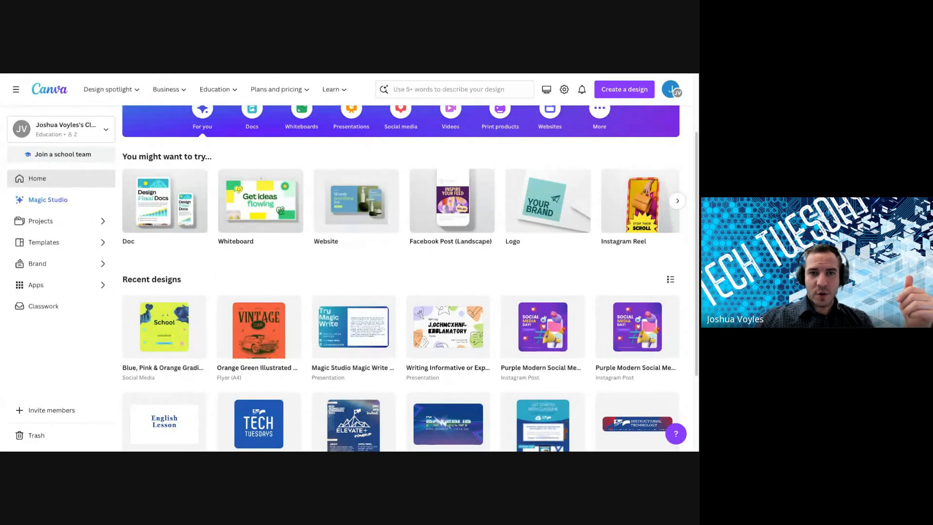
click(276, 75)
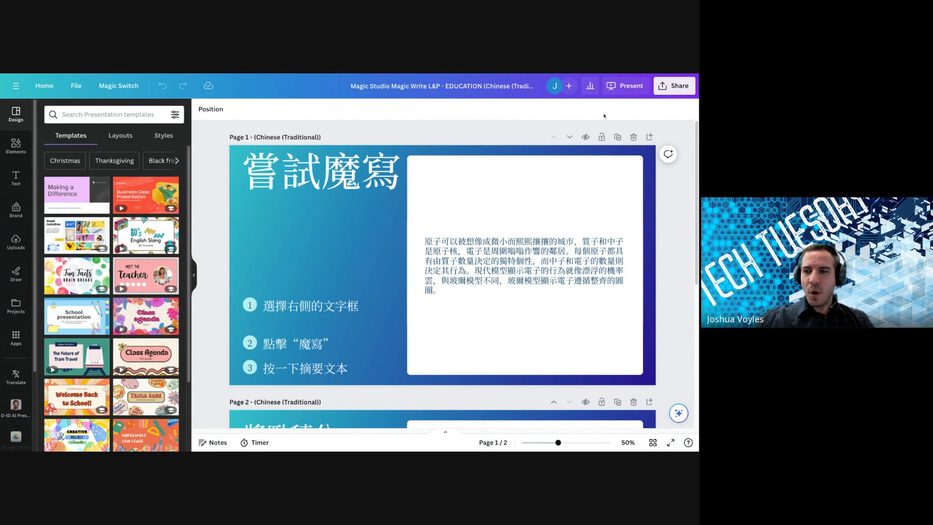
Step: Review the sharing options and the presenting options of the translated presentation, then close them
click(674, 87)
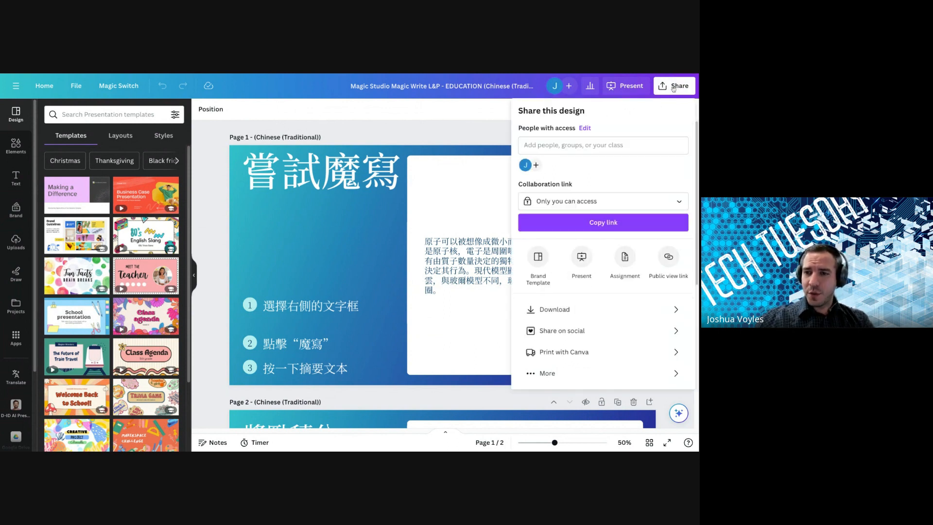
click(673, 89)
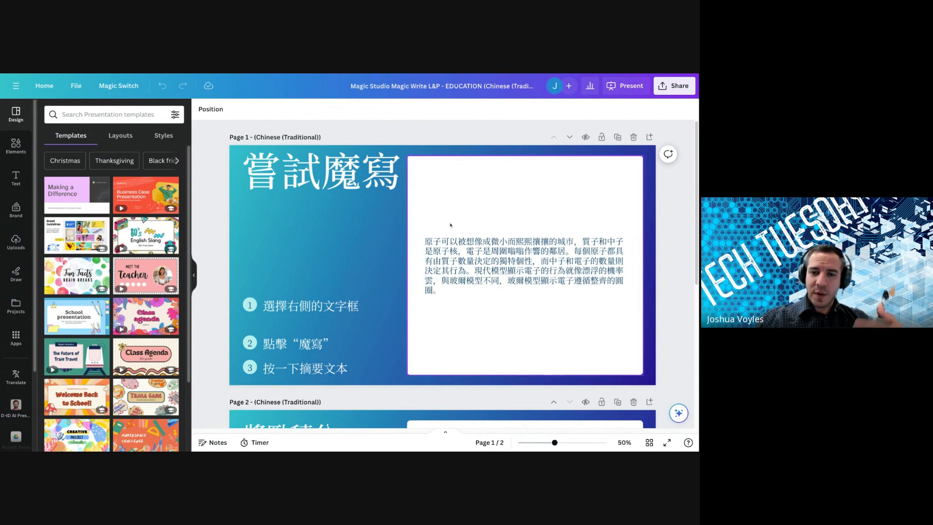
click(625, 86)
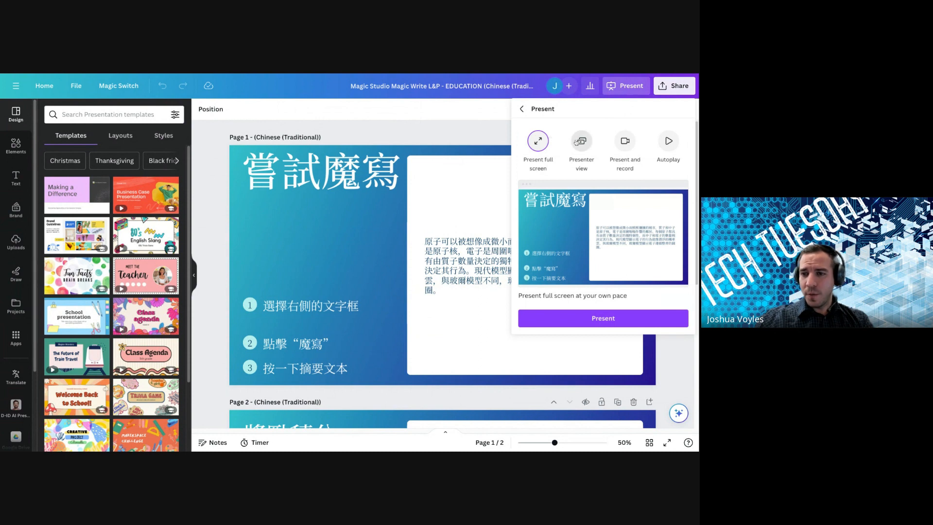
click(446, 129)
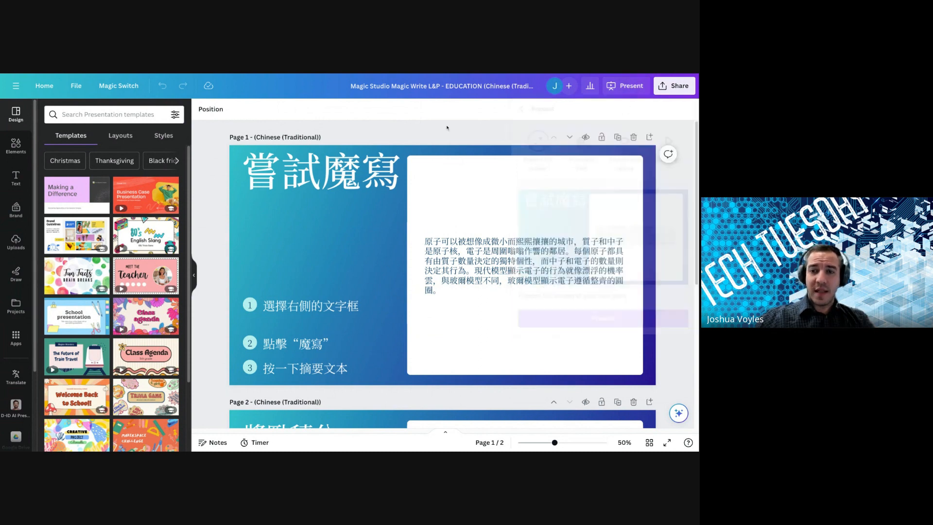
Step: Examine the download file types for the translated presentation from PDF Standard to GIF and return to the sharing options
click(673, 89)
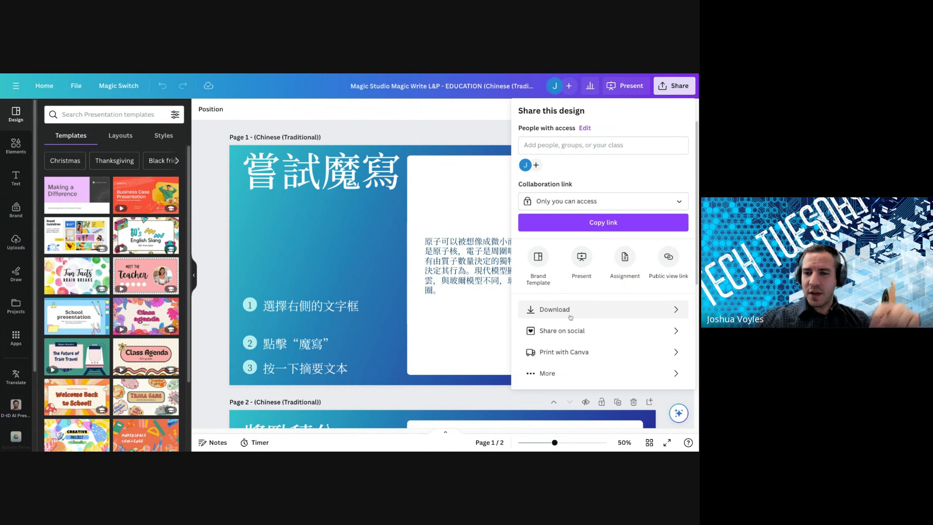
click(585, 314)
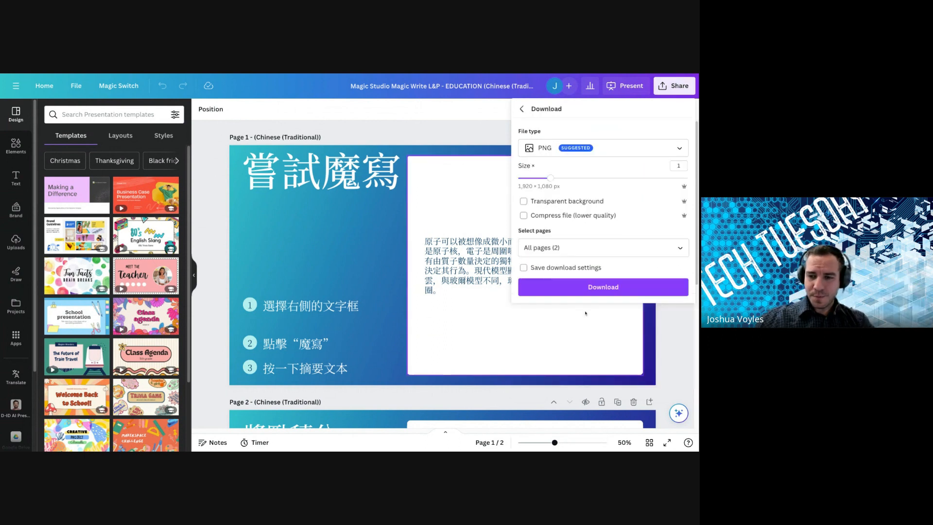
click(559, 148)
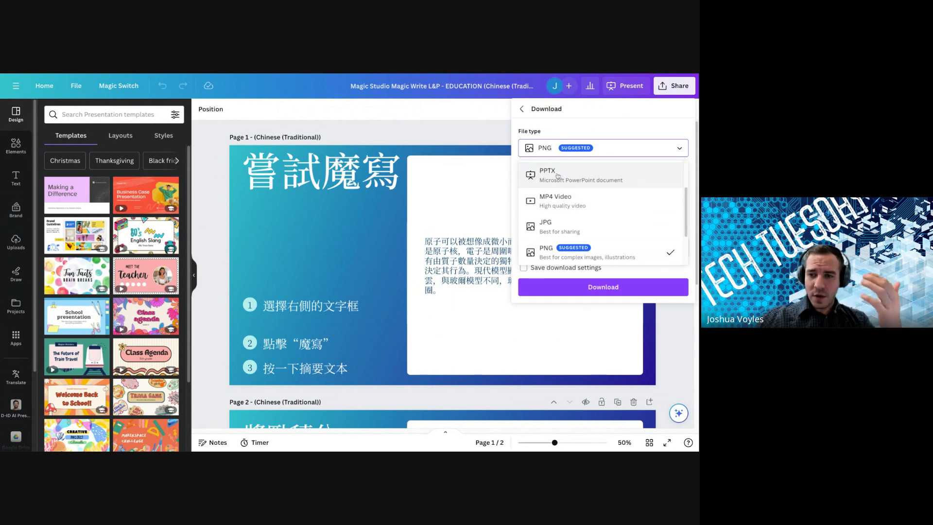
scroll(582, 218, up, 2)
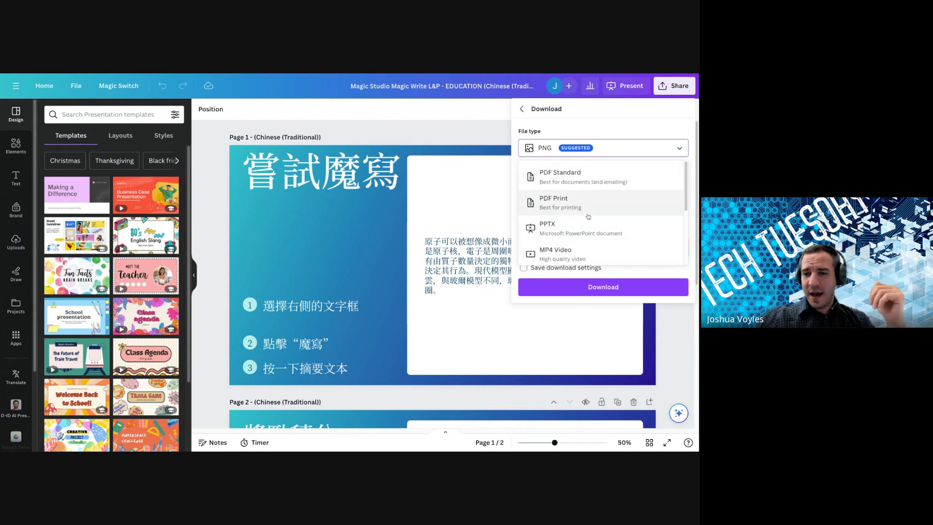
scroll(587, 214, down, 2)
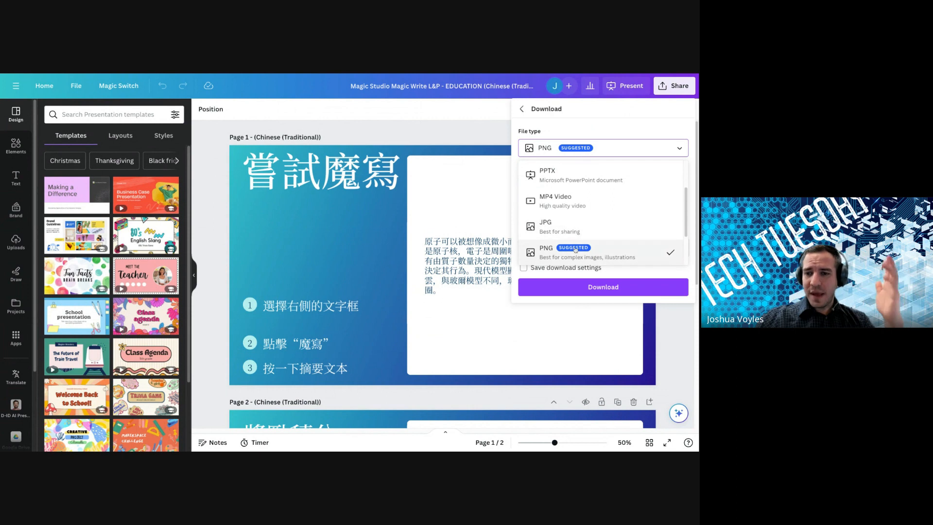
scroll(576, 248, down, 2)
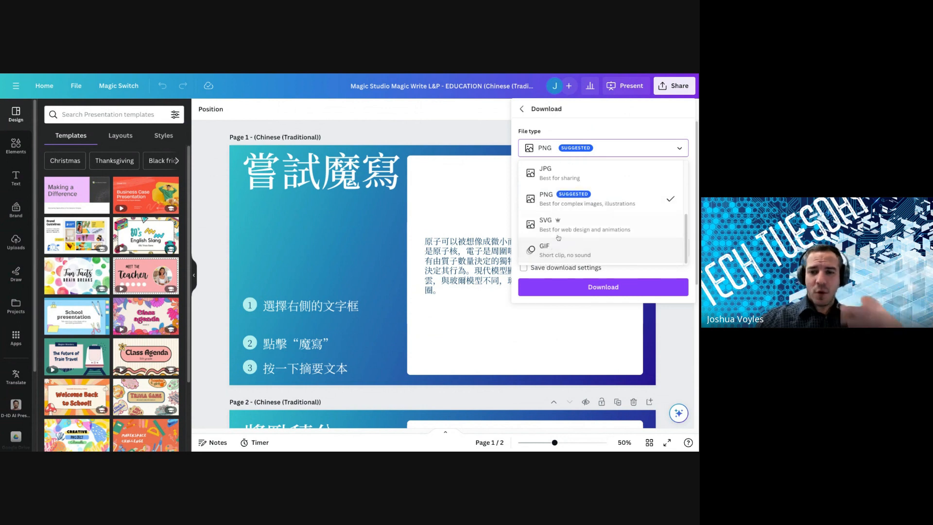
scroll(556, 246, up, 3)
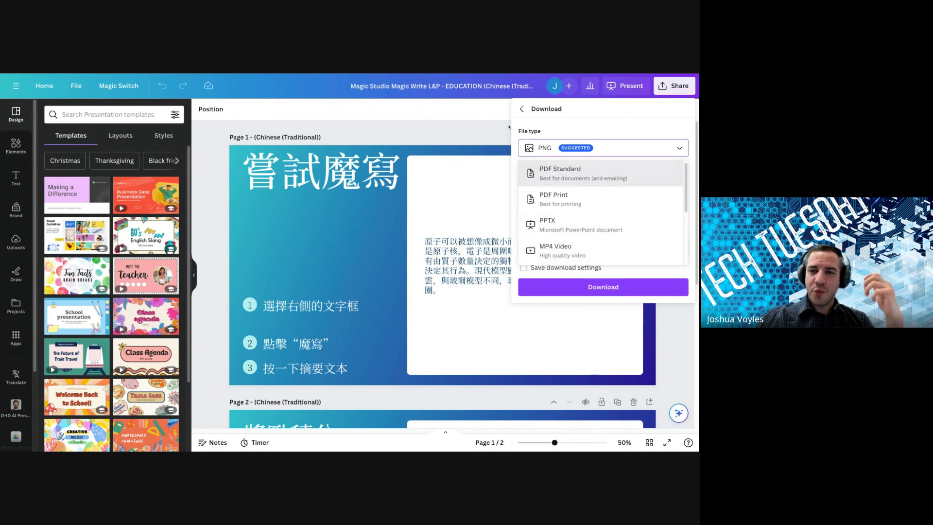
click(522, 109)
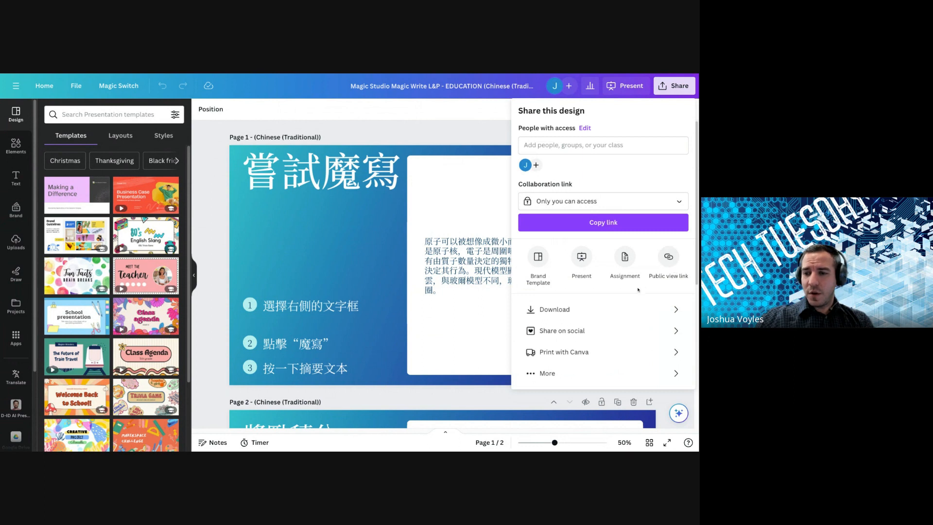
Step: Create a public view link for the translated presentation, highlight its address and return to the sharing options
click(670, 257)
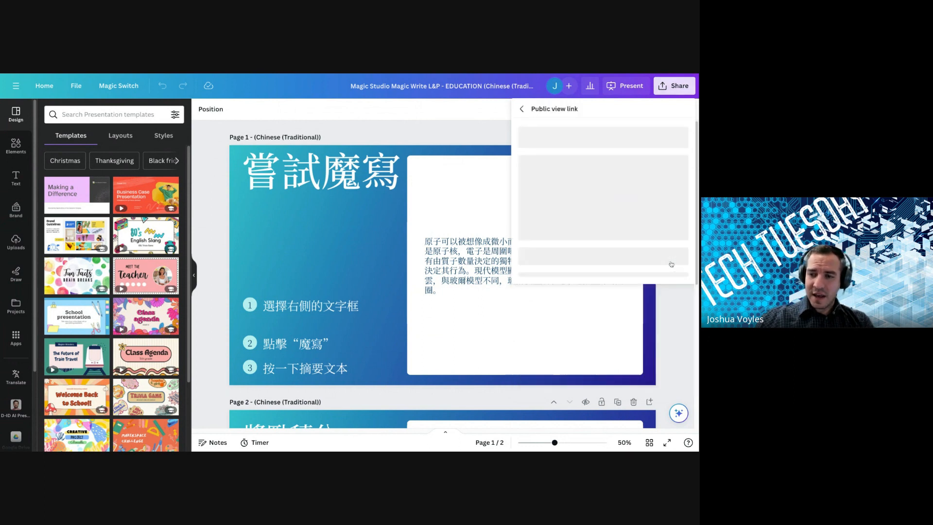
click(510, 110)
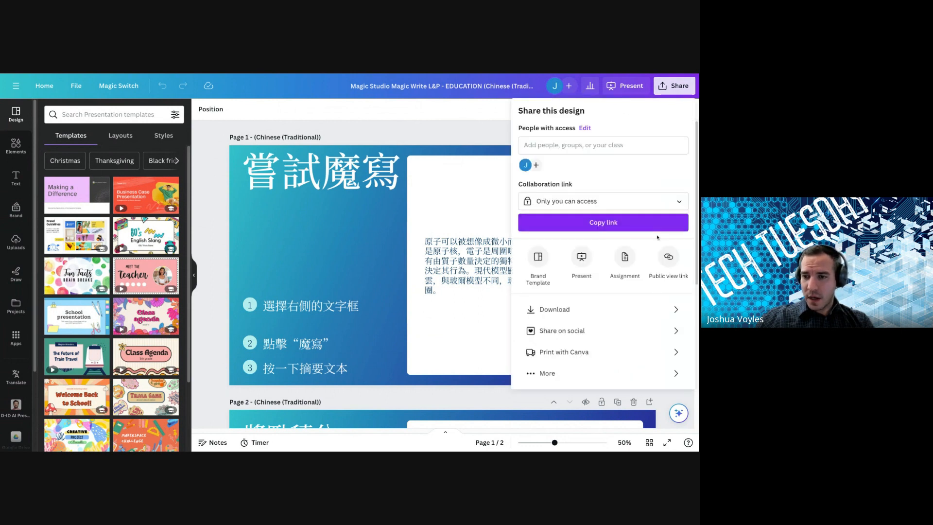
click(668, 258)
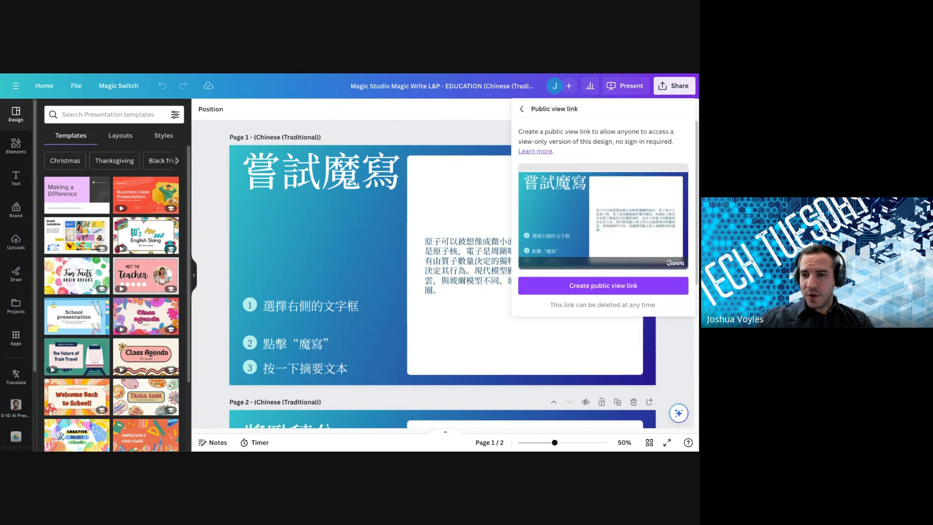
click(607, 286)
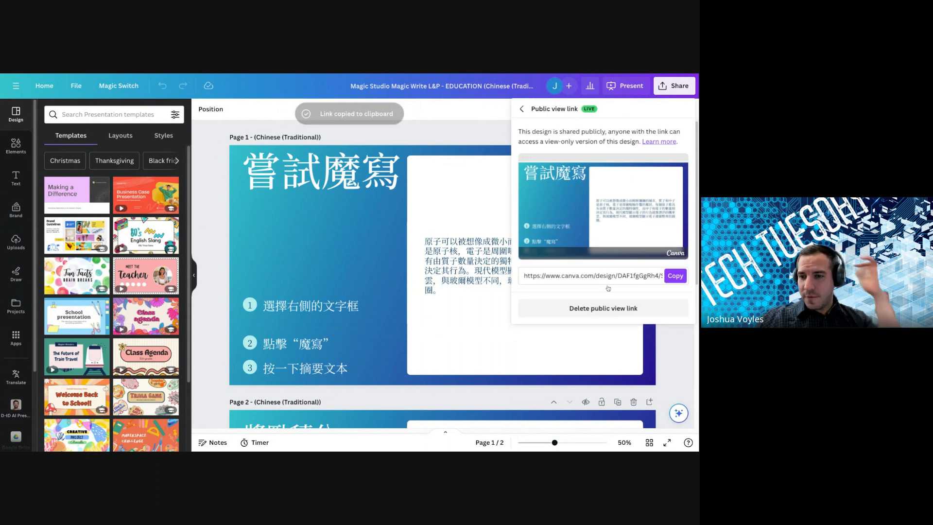
drag(524, 277, 680, 276)
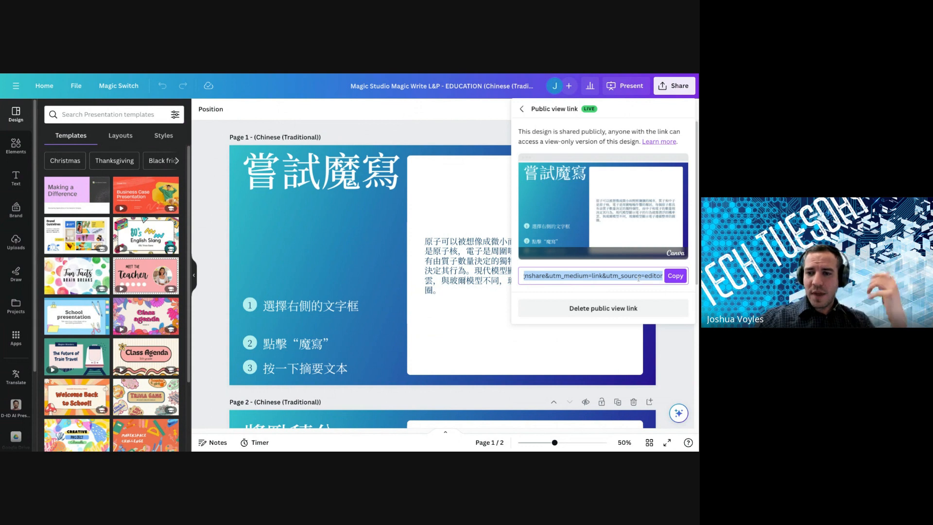
click(522, 109)
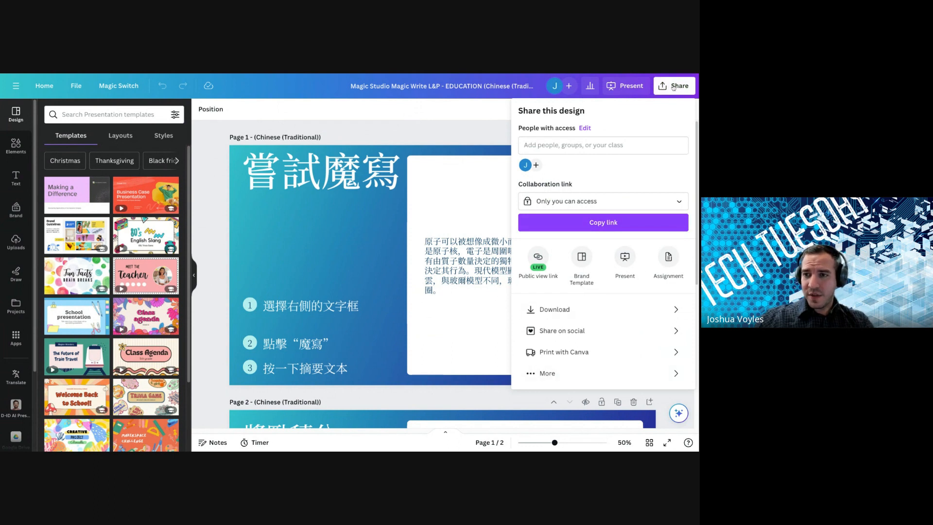
Step: Look through all publishing options for the translated presentation and start sharing it to Google Classroom
click(542, 373)
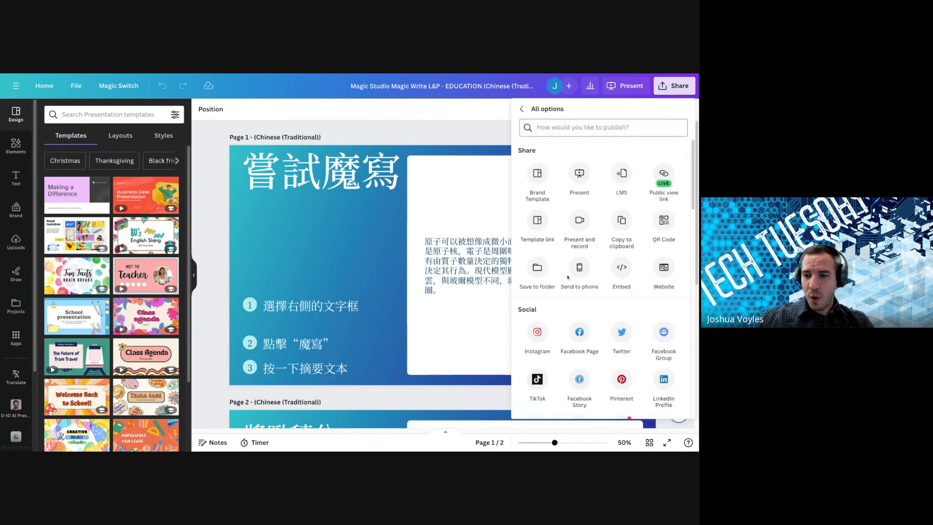
scroll(567, 277, down, 5)
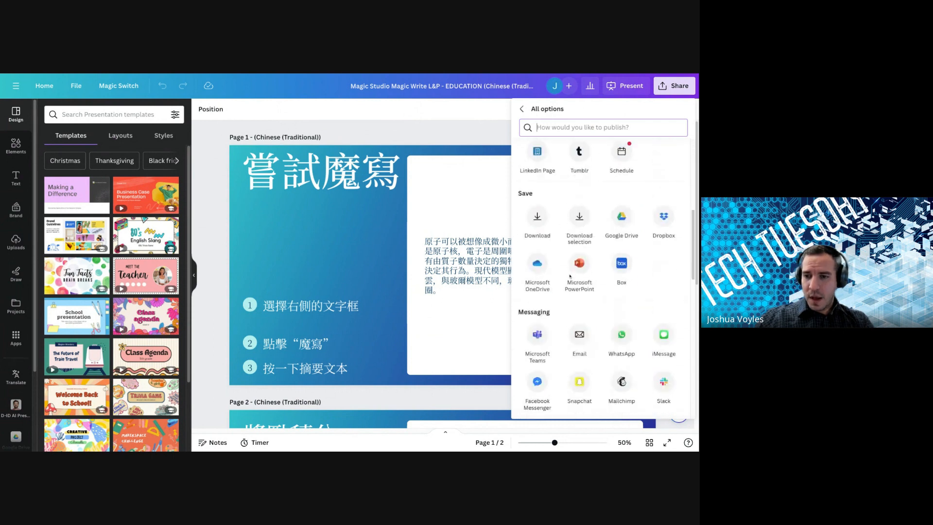
scroll(598, 238, down, 4)
scroll(599, 243, up, 5)
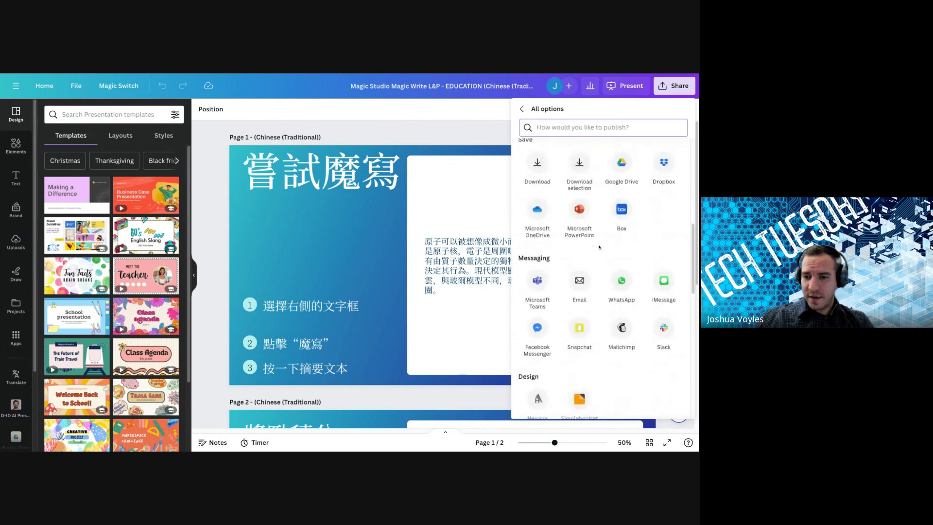
scroll(619, 285, down, 8)
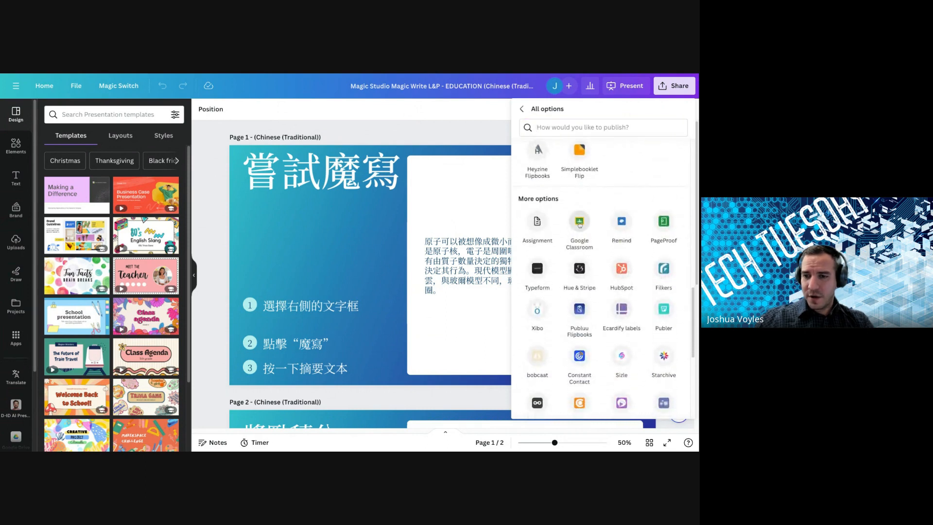
click(581, 227)
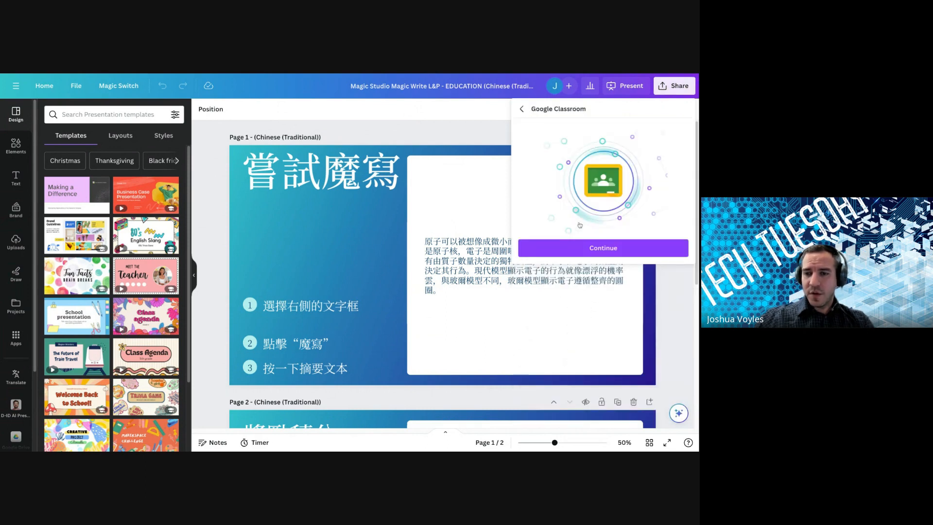
click(595, 248)
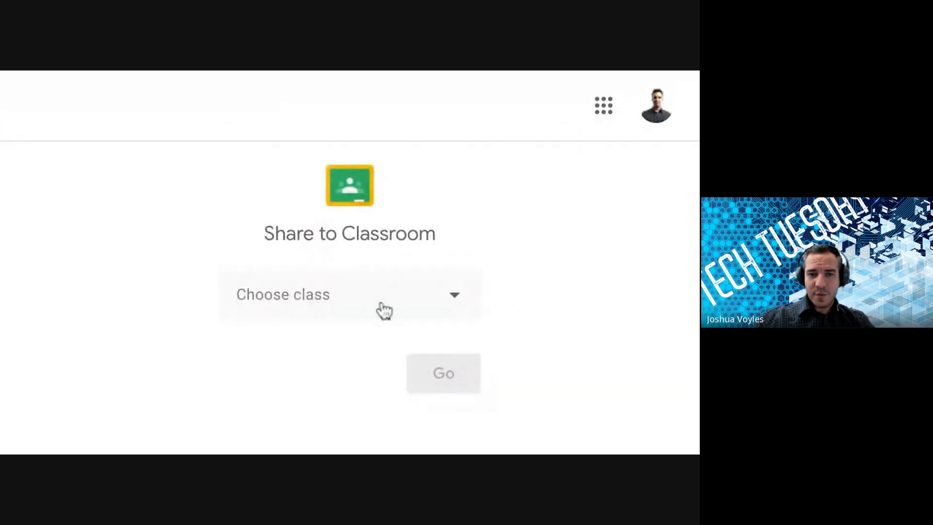
Step: Select Astronomy as the class to share to and open the choice of Classroom actions
click(382, 309)
scroll(385, 275, down, 1)
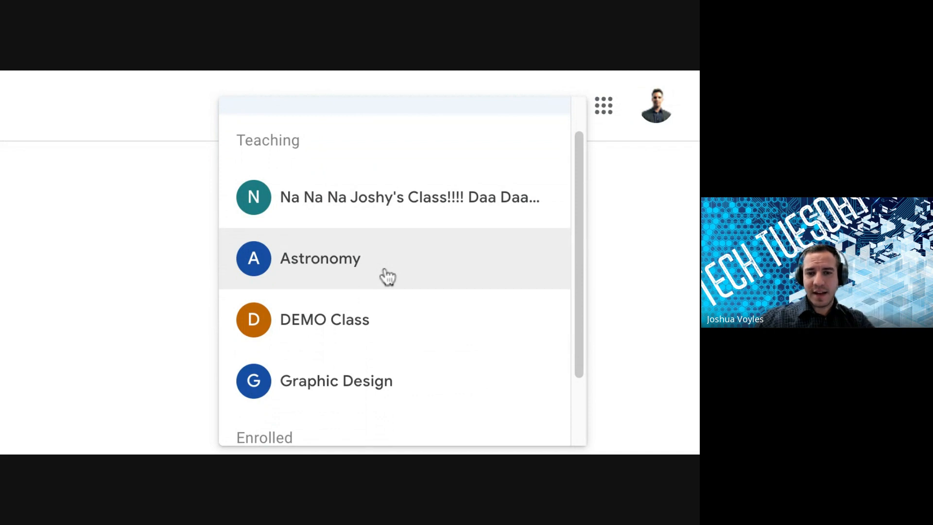
scroll(383, 275, down, 1)
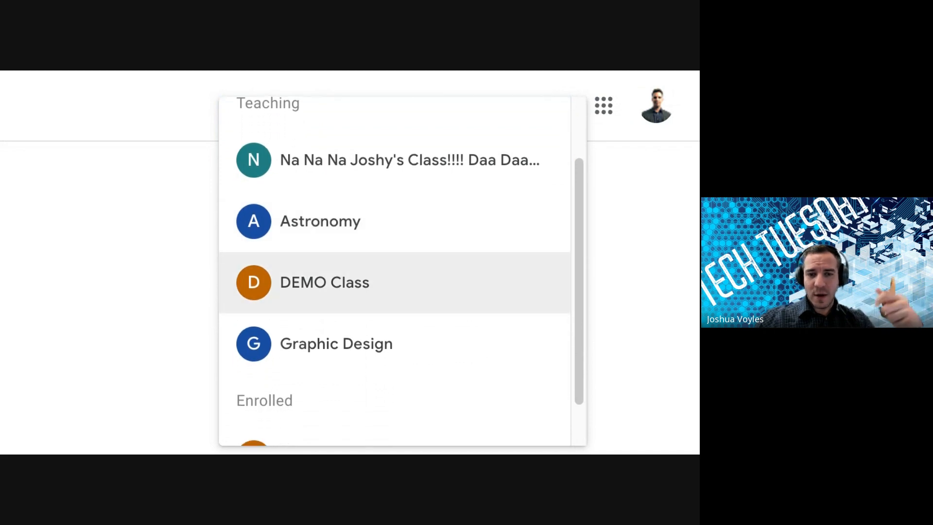
click(390, 240)
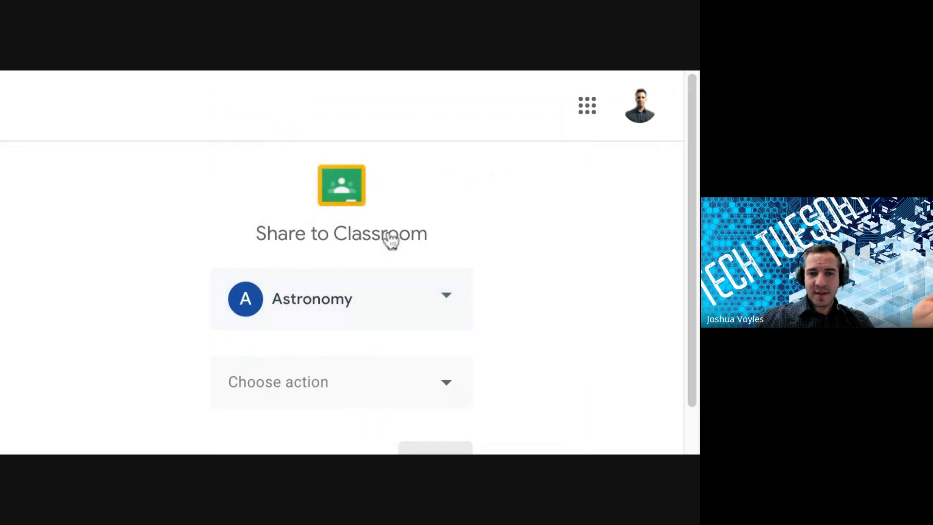
click(440, 388)
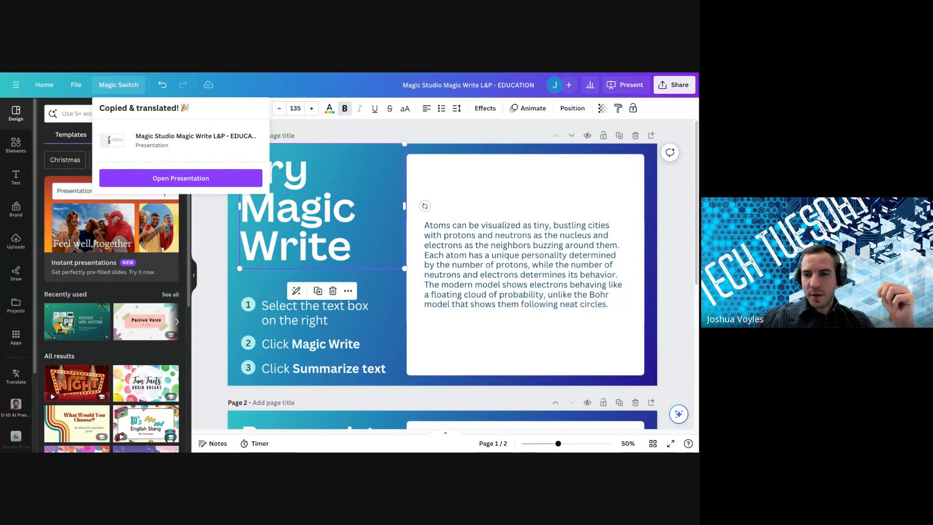
Step: Dismiss the translation notice on the original English presentation and send a colleague an invitation with edit access
click(681, 218)
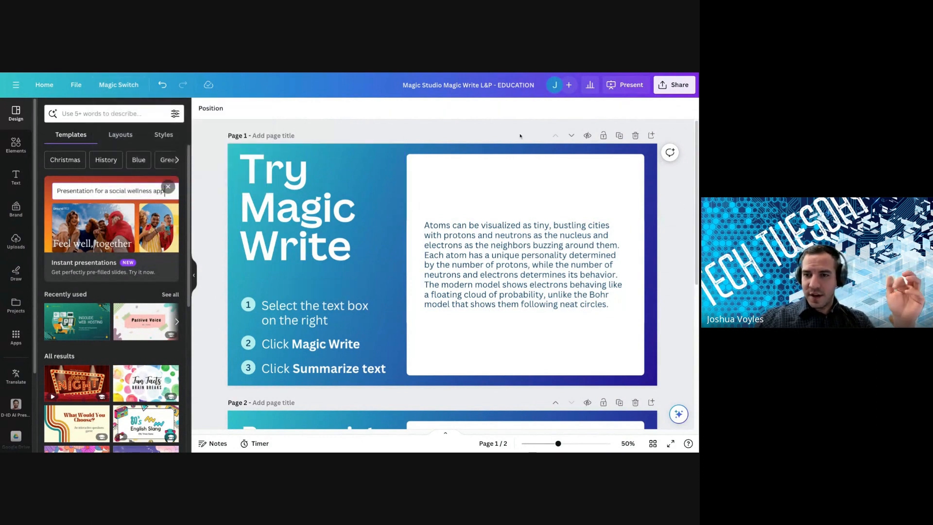
click(570, 87)
click(557, 129)
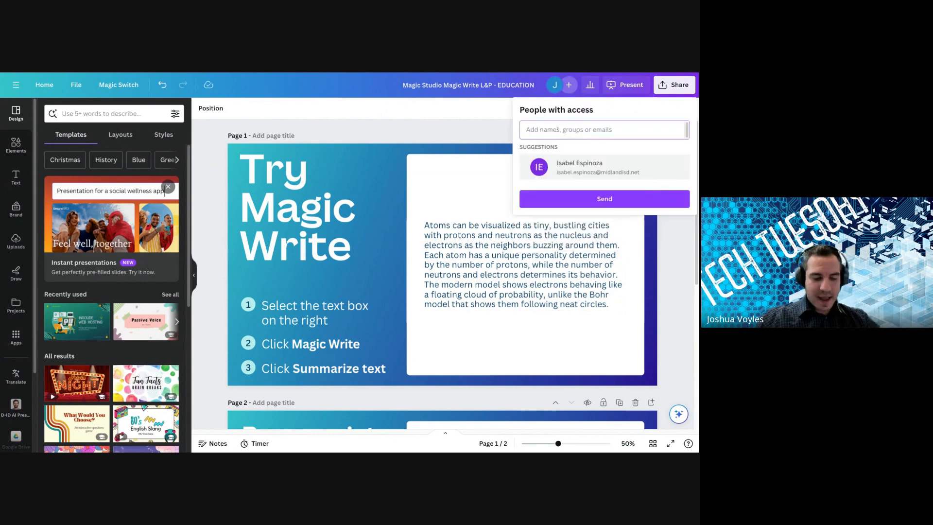
text(is)
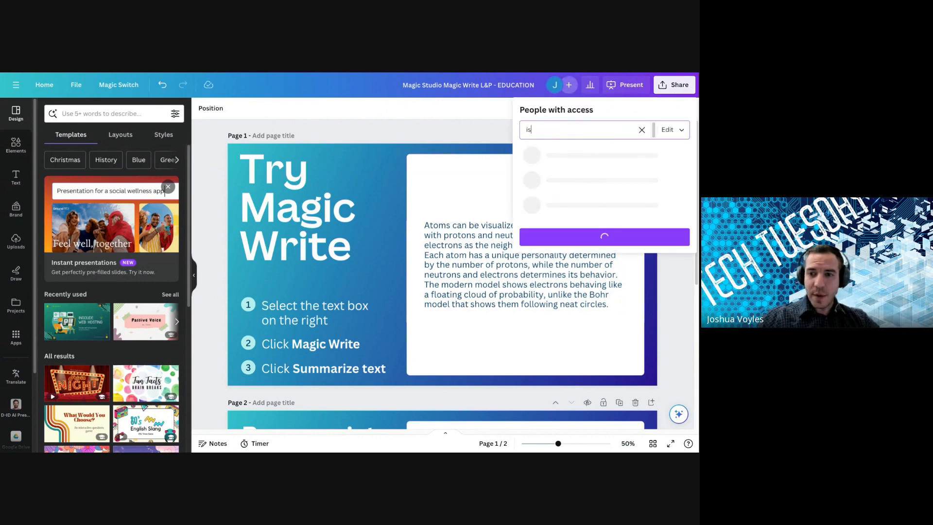
click(554, 157)
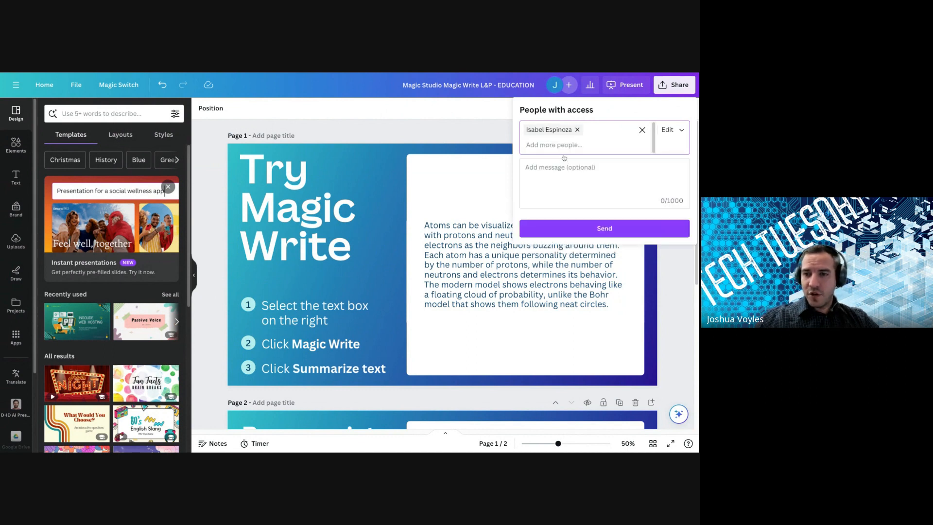
click(590, 230)
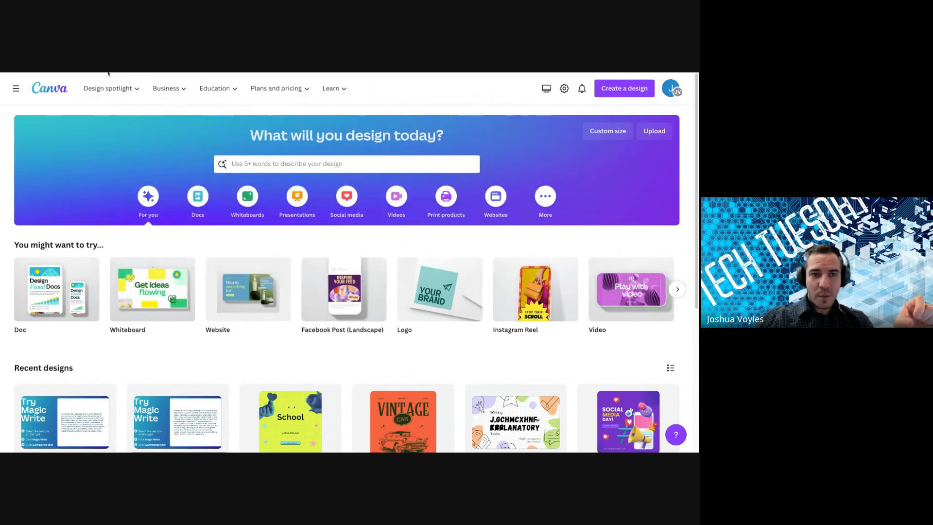
Step: Open the Teaching resources page for educators from the Canva home page and find its Education Library section
mouse_move(216, 91)
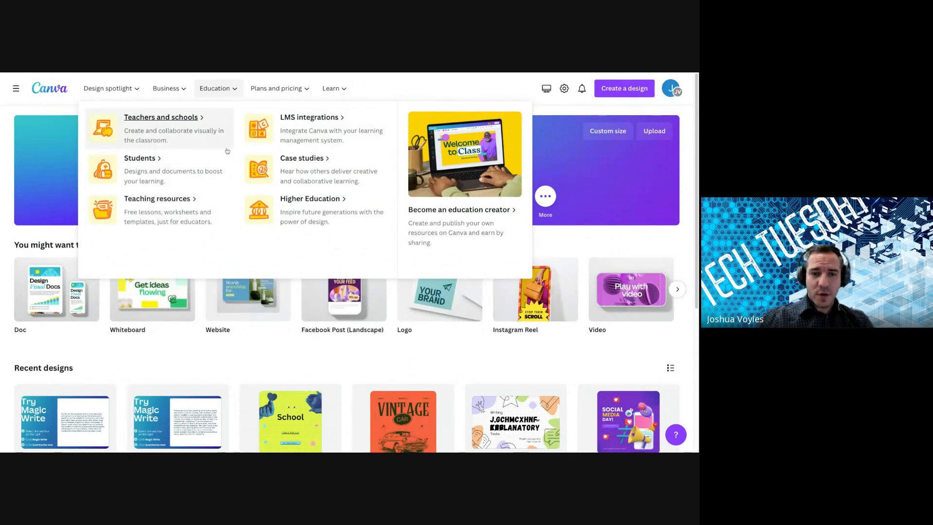
click(152, 203)
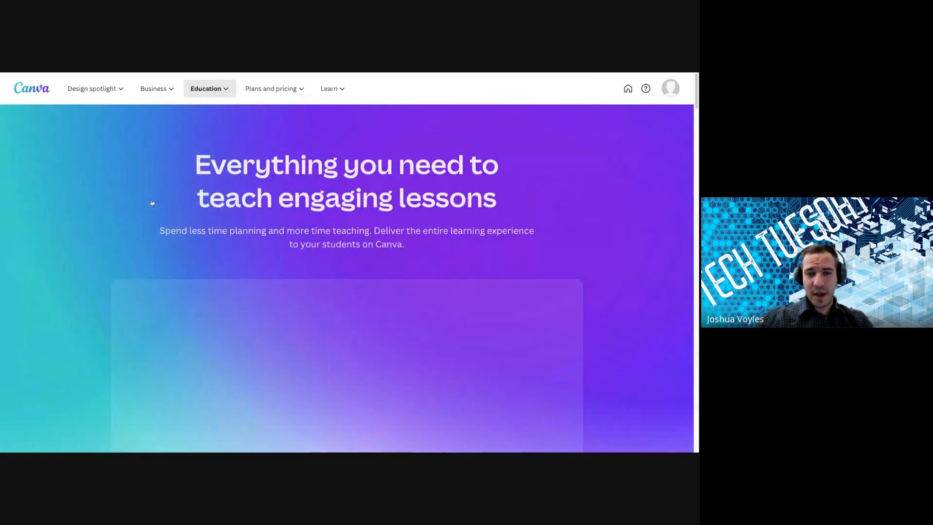
scroll(177, 226, down, 10)
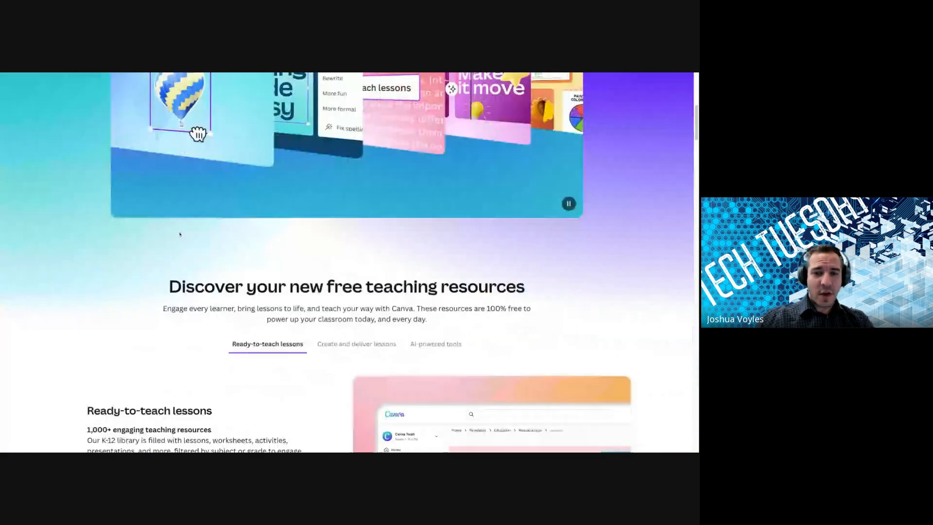
scroll(197, 234, down, 12)
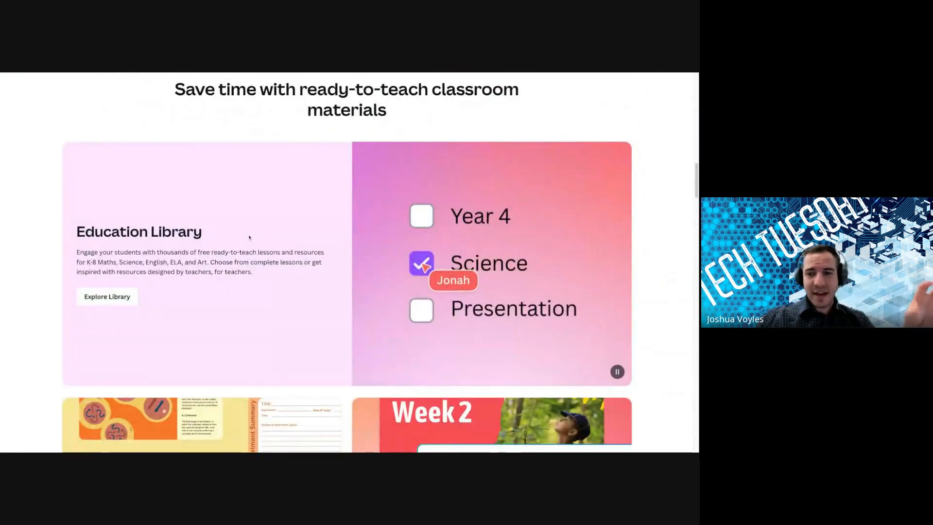
scroll(258, 238, down, 2)
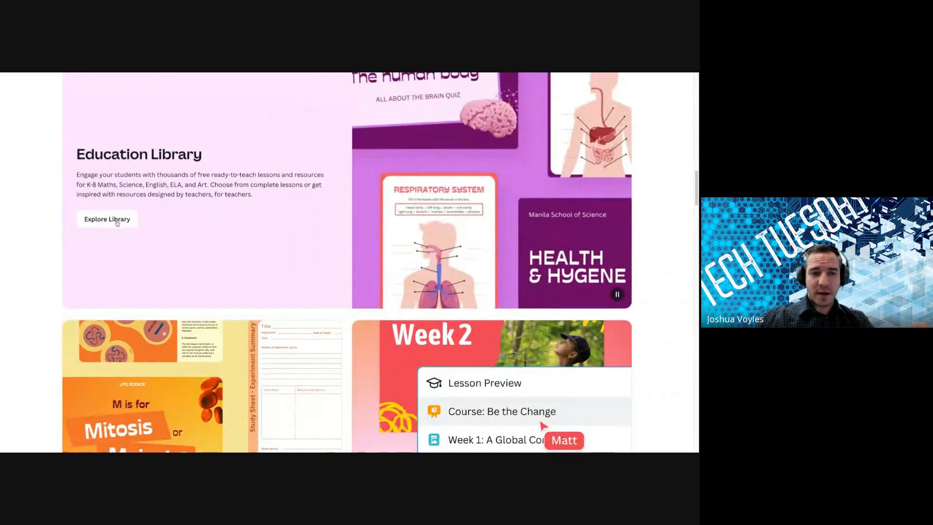